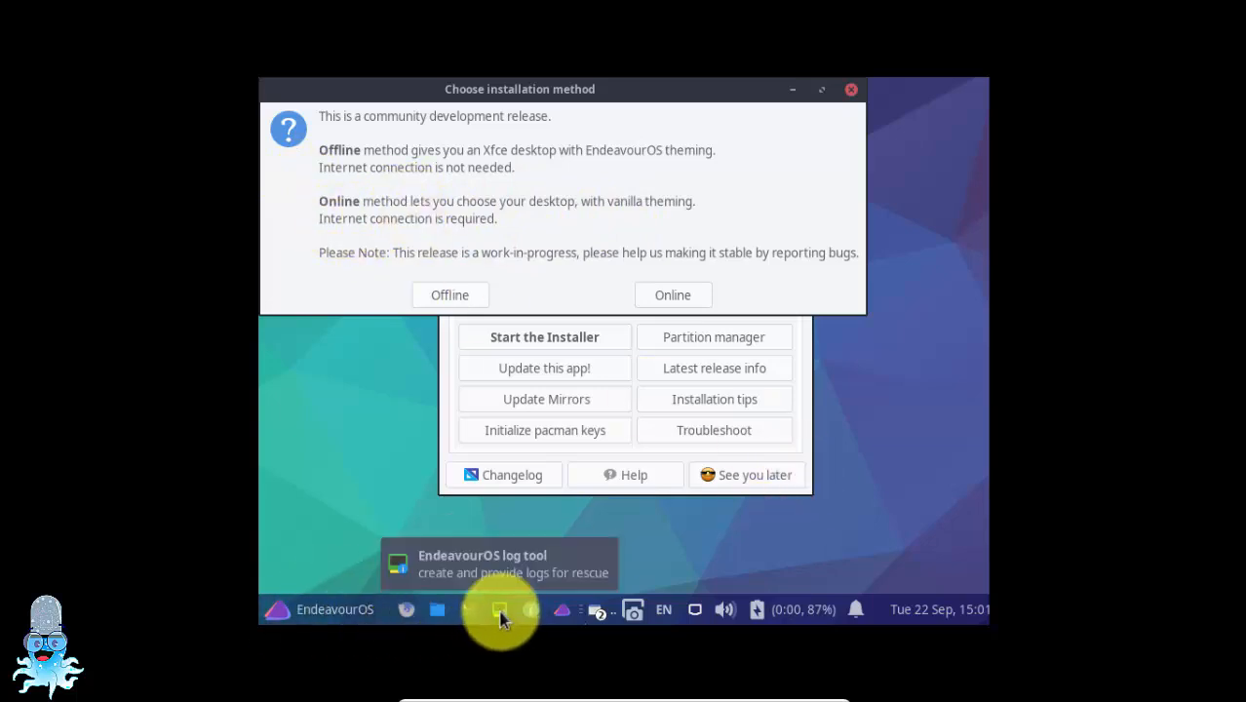
Start the offline installation method, accepting American English as the language and Asia/Kolkata as the location
left_click(451, 296)
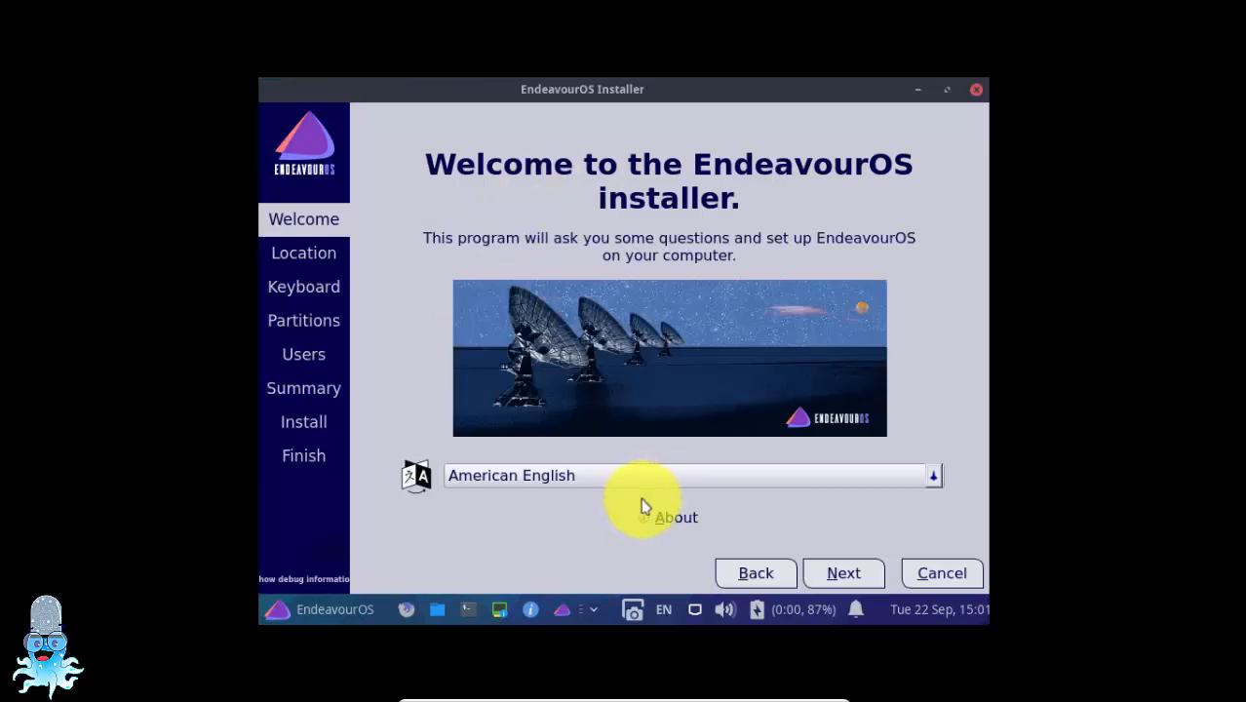
left_click(831, 578)
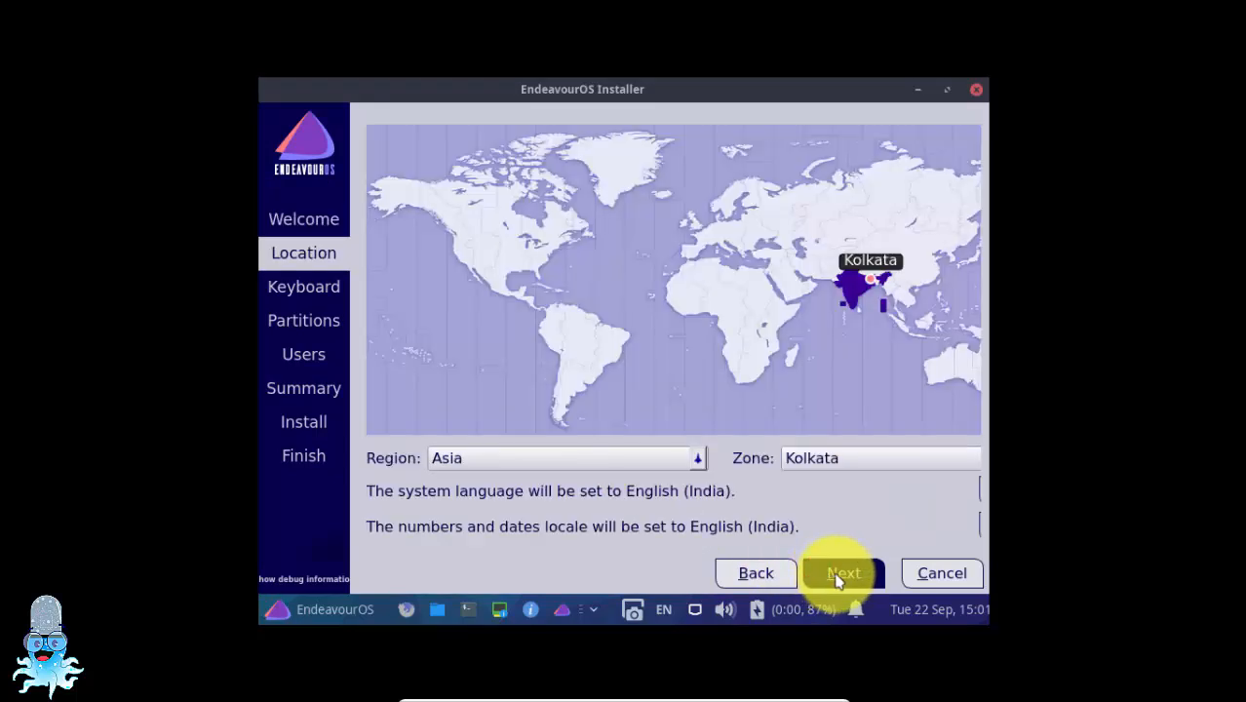
left_click(840, 577)
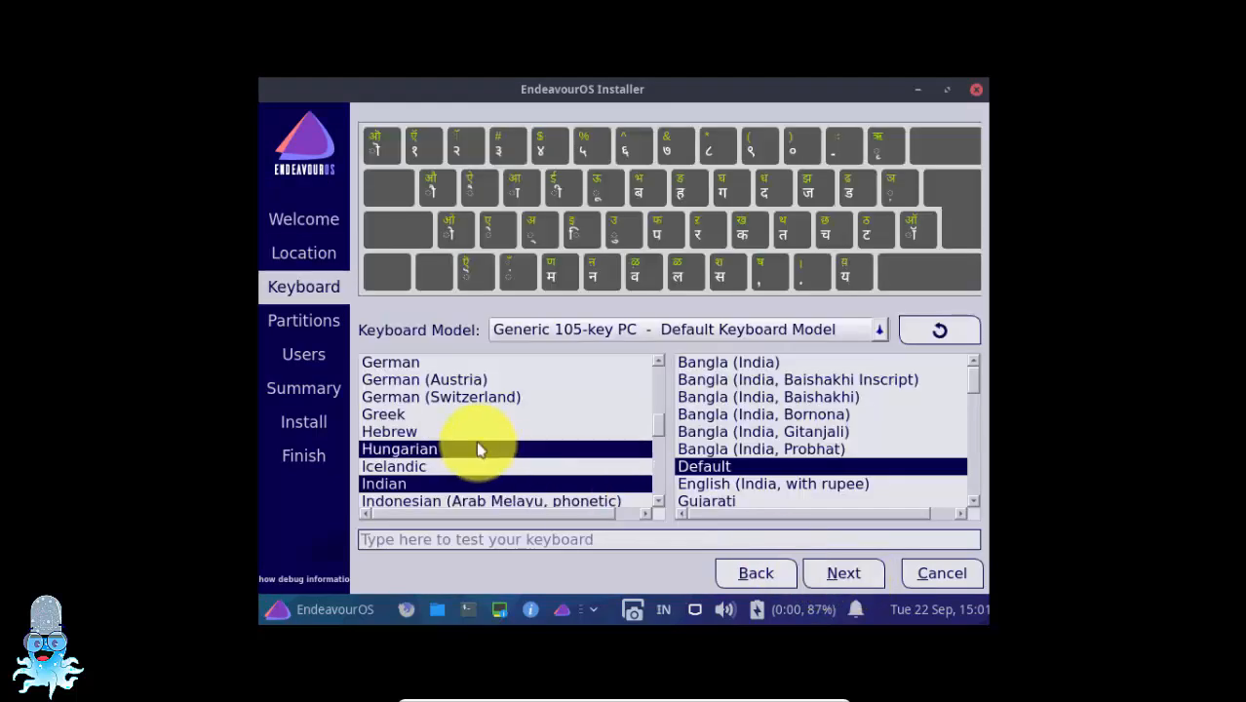
Choose the English (India, with rupee) variant of the Indian keyboard layout and continue to partitioning
left_click(792, 484)
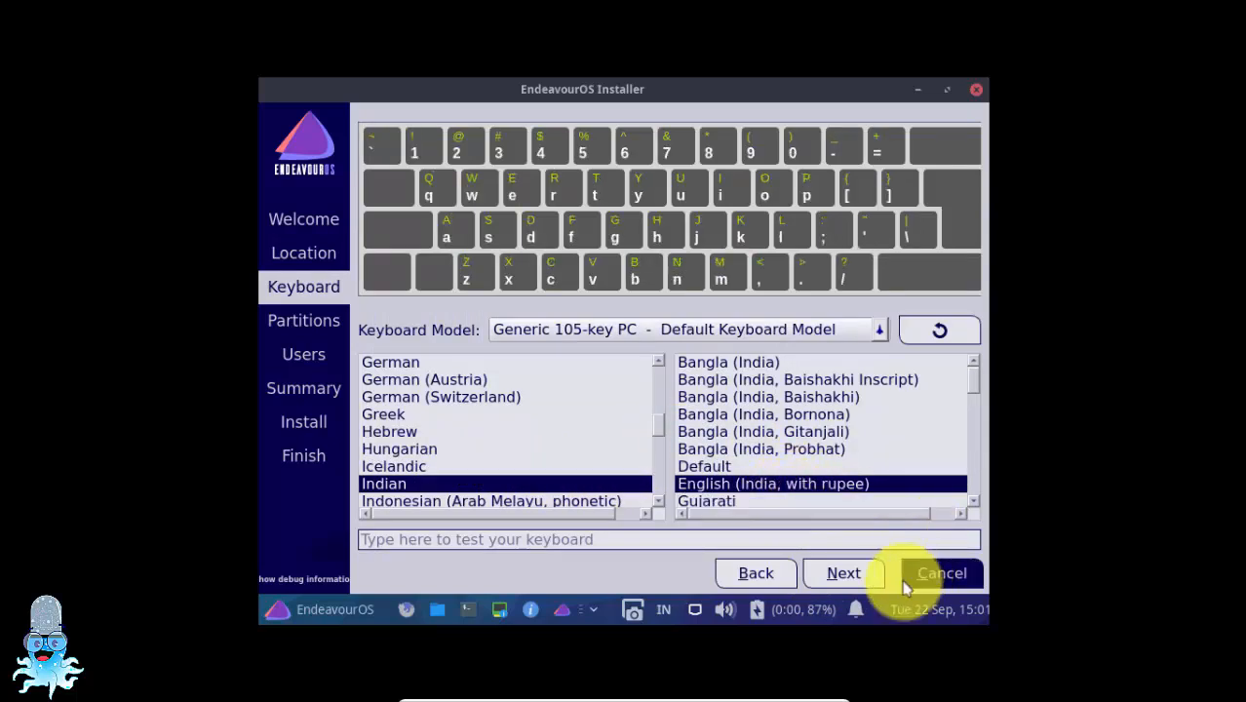
left_click(847, 573)
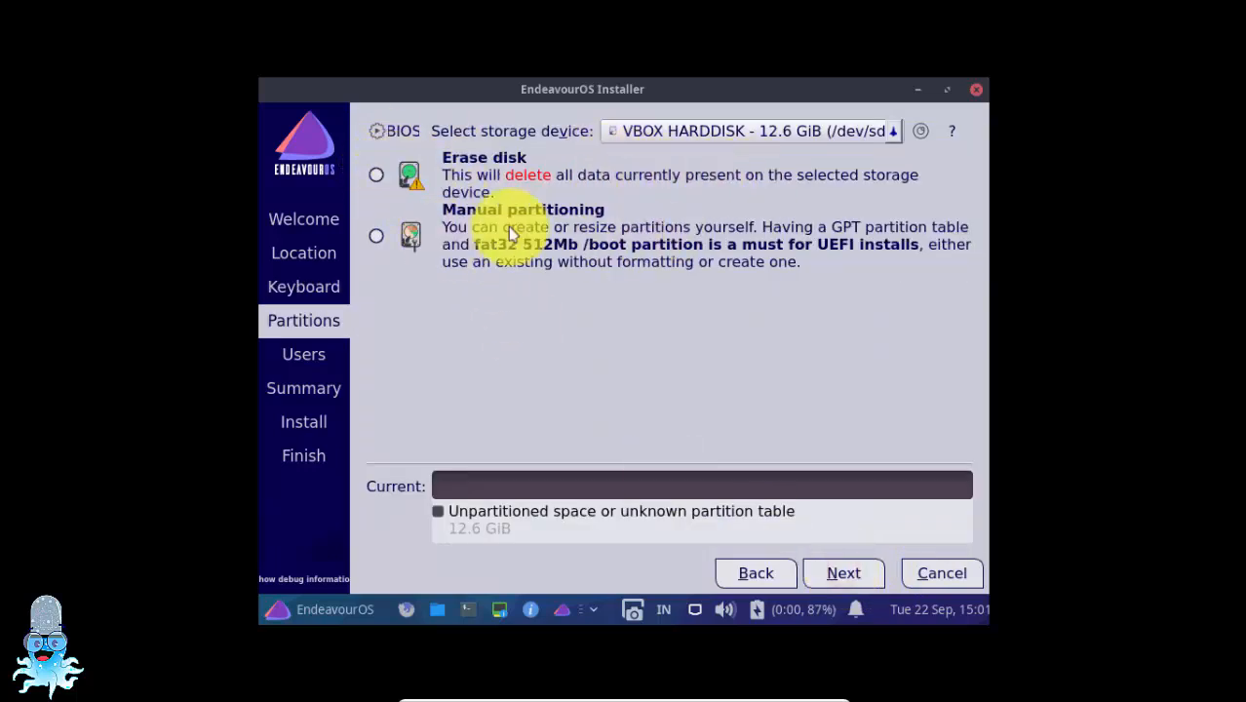
Set the installer to erase the VBOX HARDDISK with Swap (no Hibernate), leave system encryption off, and continue
left_click(376, 175)
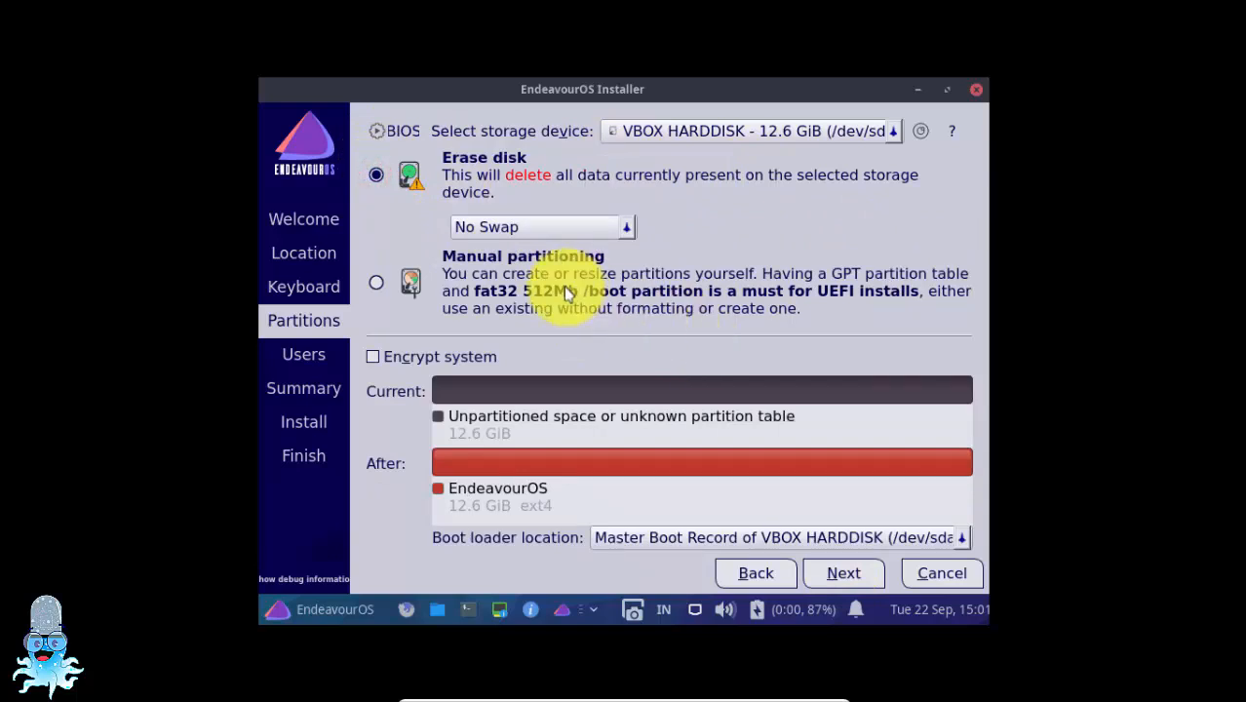
left_click(626, 227)
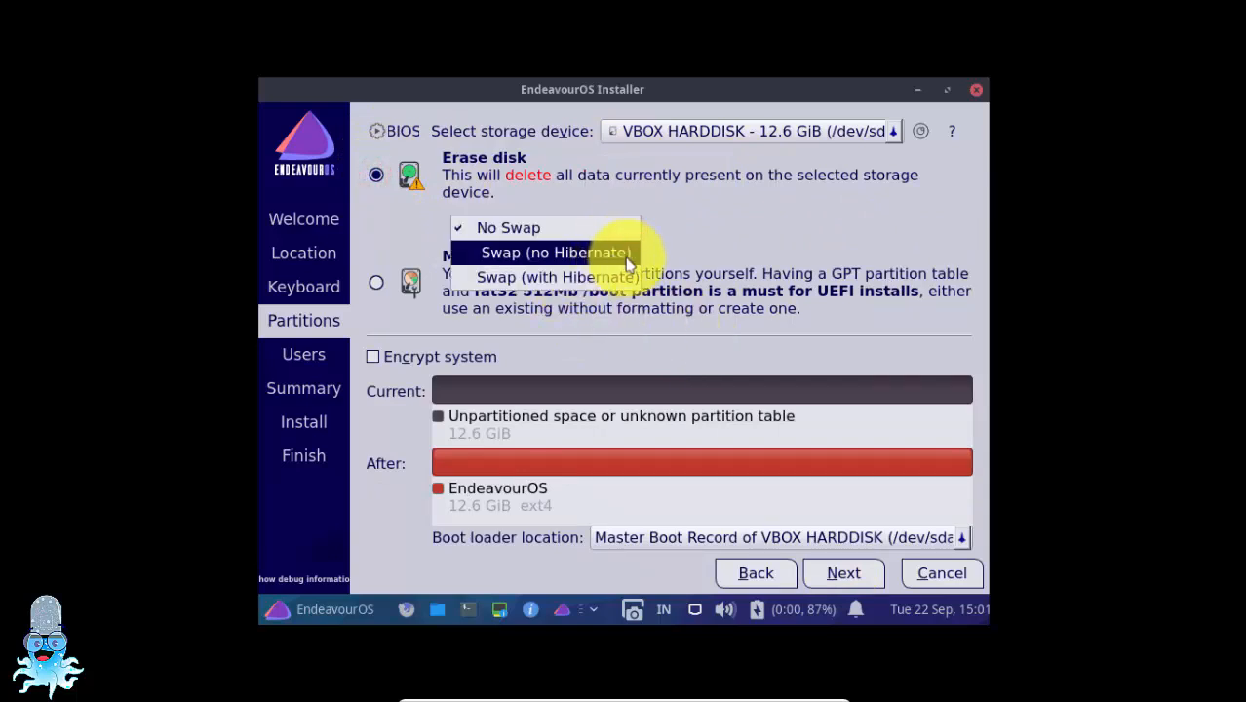
left_click(626, 256)
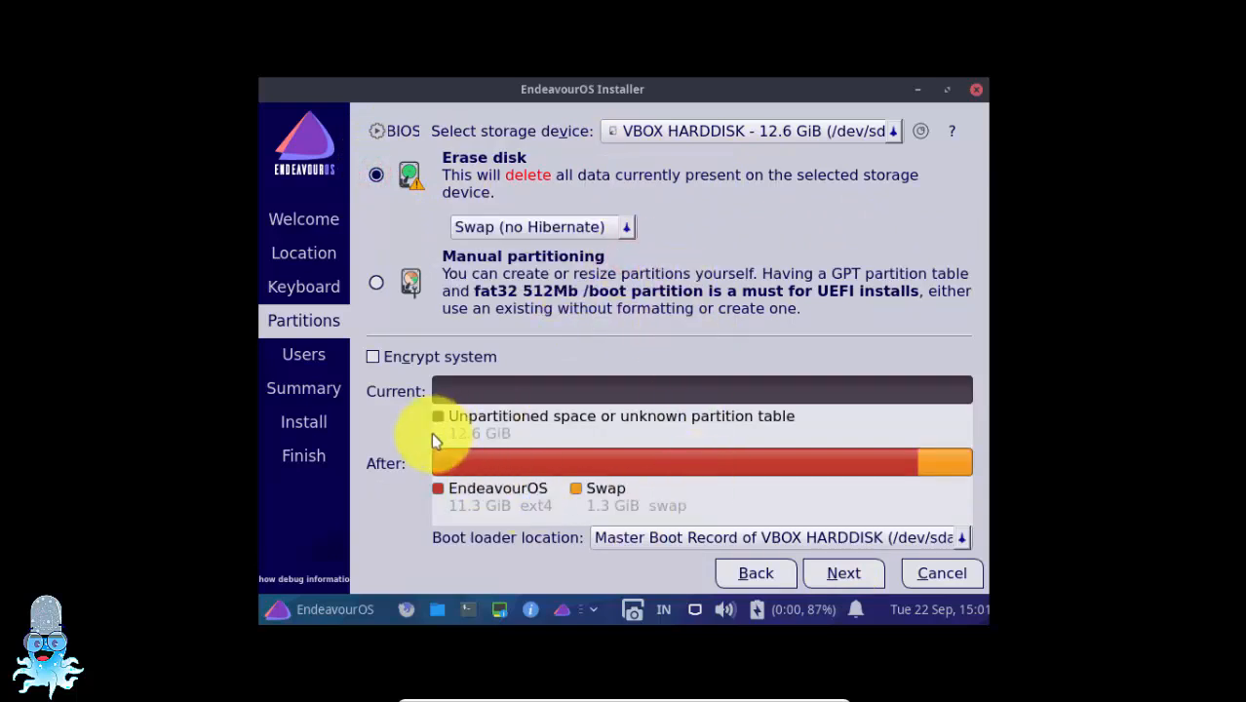
left_click(376, 358)
left_click(376, 357)
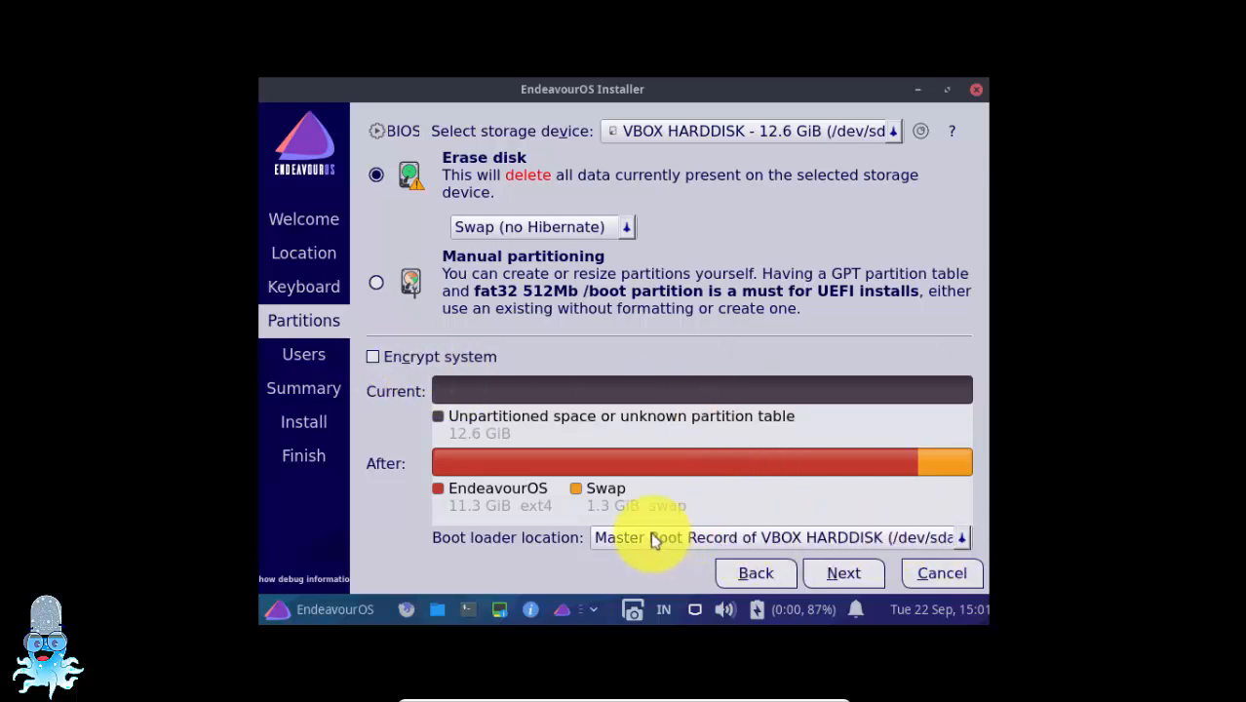
left_click(842, 576)
Fill in the user's name, enter and repeat the account password, enable automatic login, and continue to the summary
left_click(446, 148)
type("north")
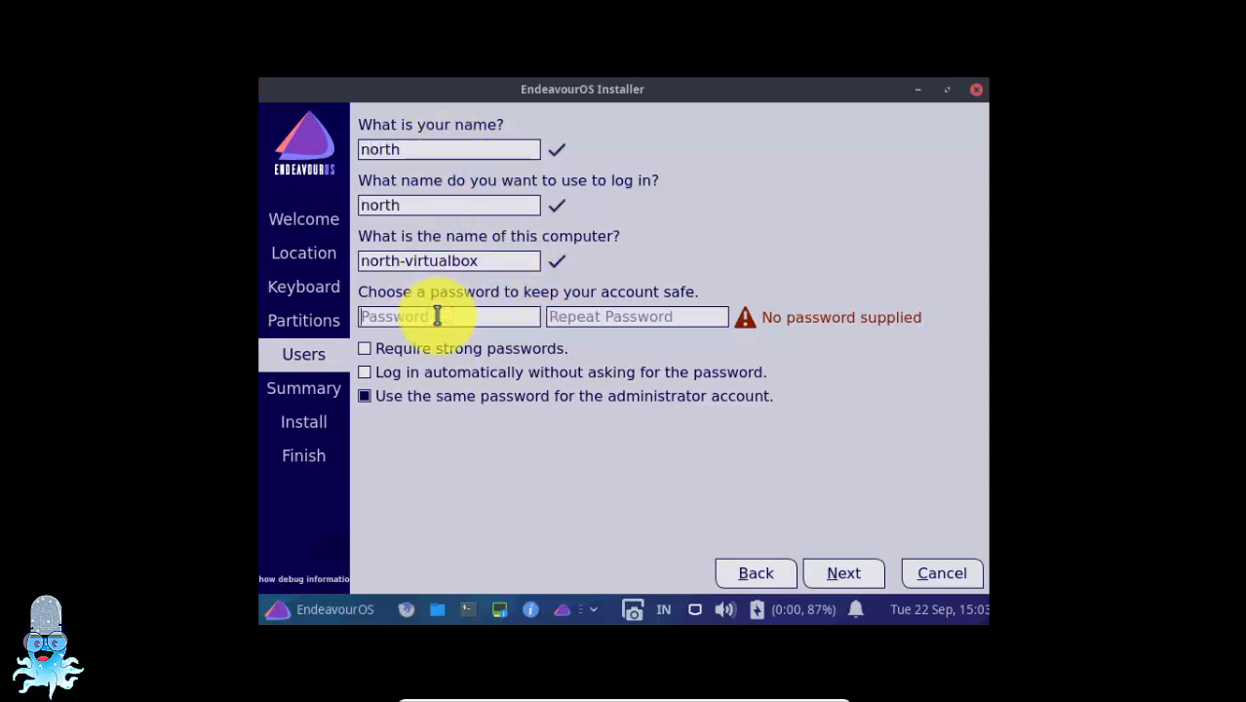
key("Num_Lock")
type("●●●")
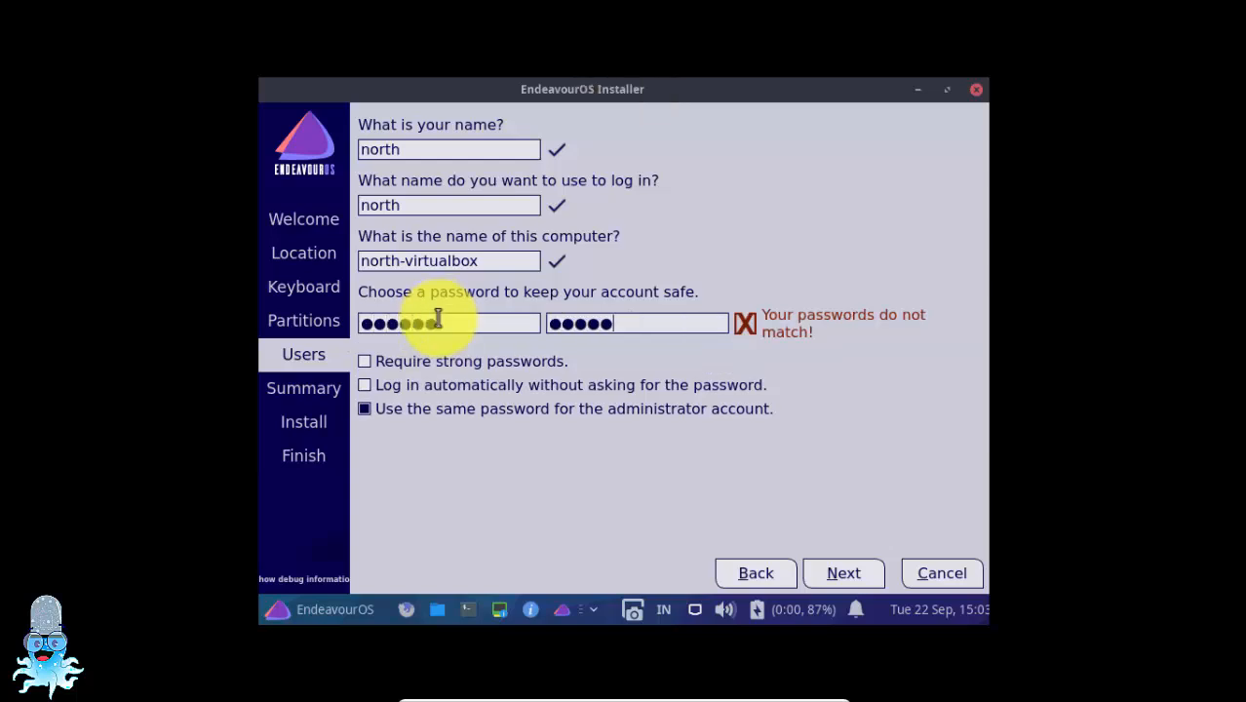
type("●")
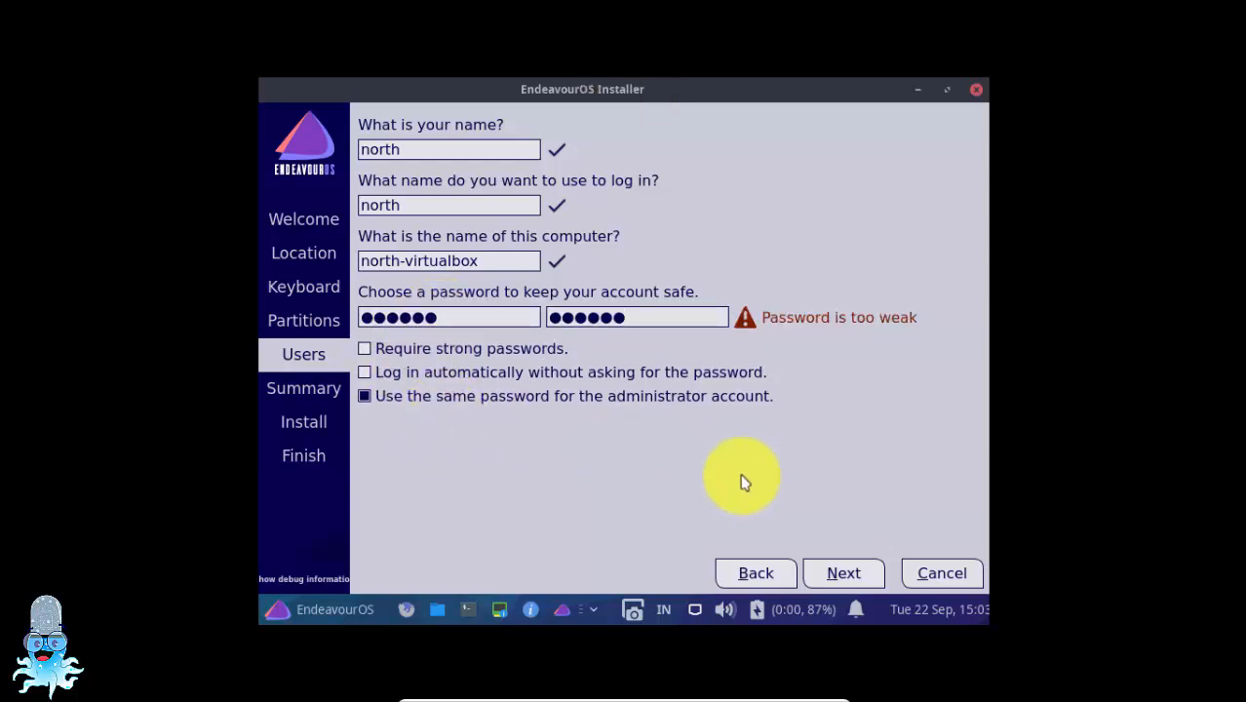
left_click(365, 371)
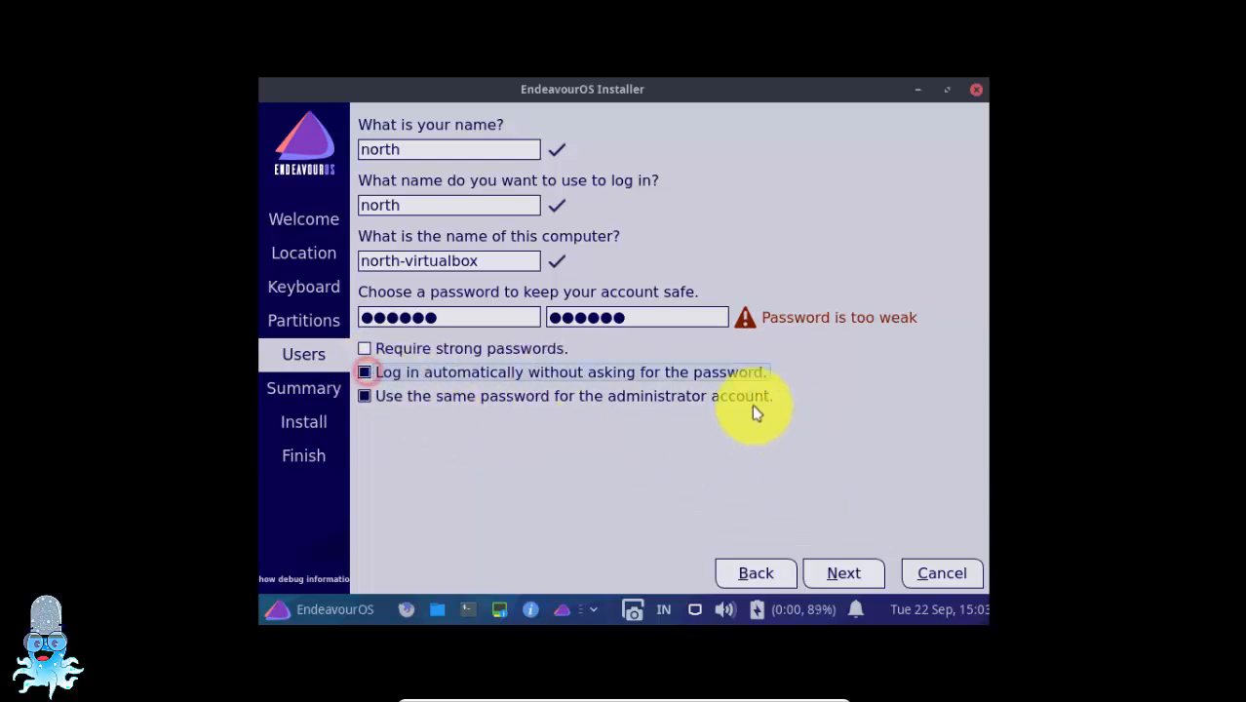
left_click(865, 575)
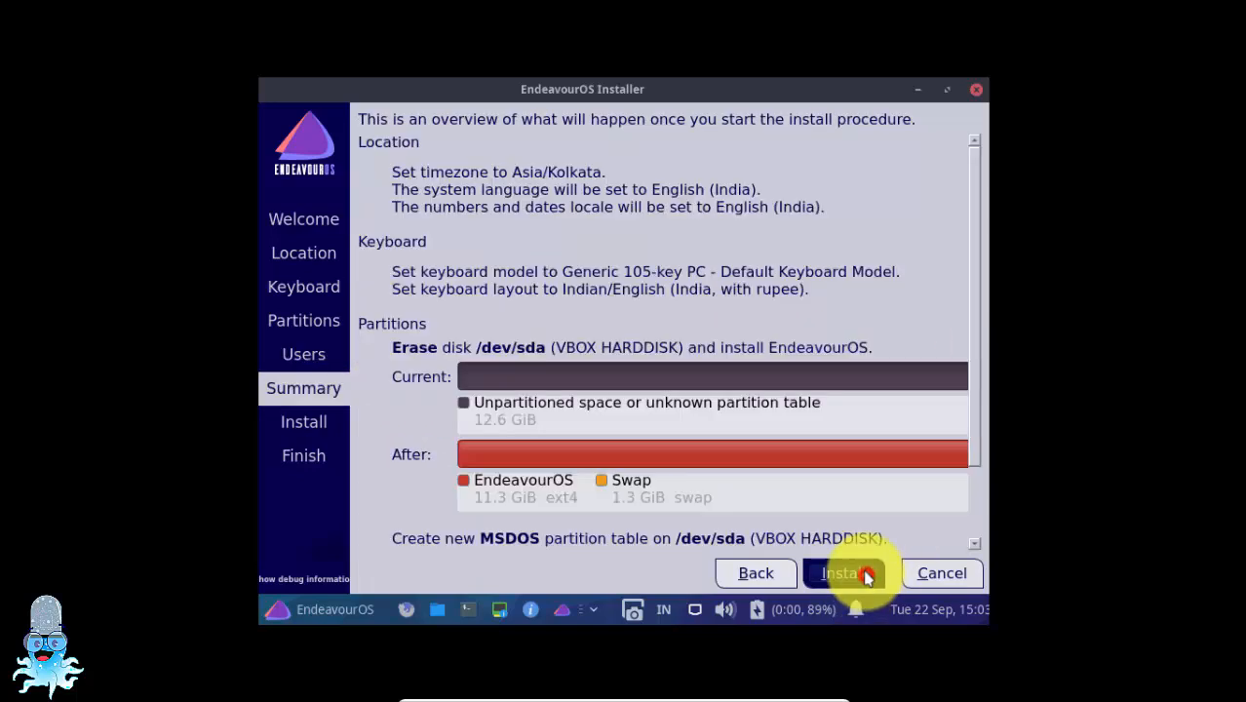
Confirm installing EndeavourOS to the disk and, once installation is complete, finish with the immediate restart option enabled
left_click(840, 575)
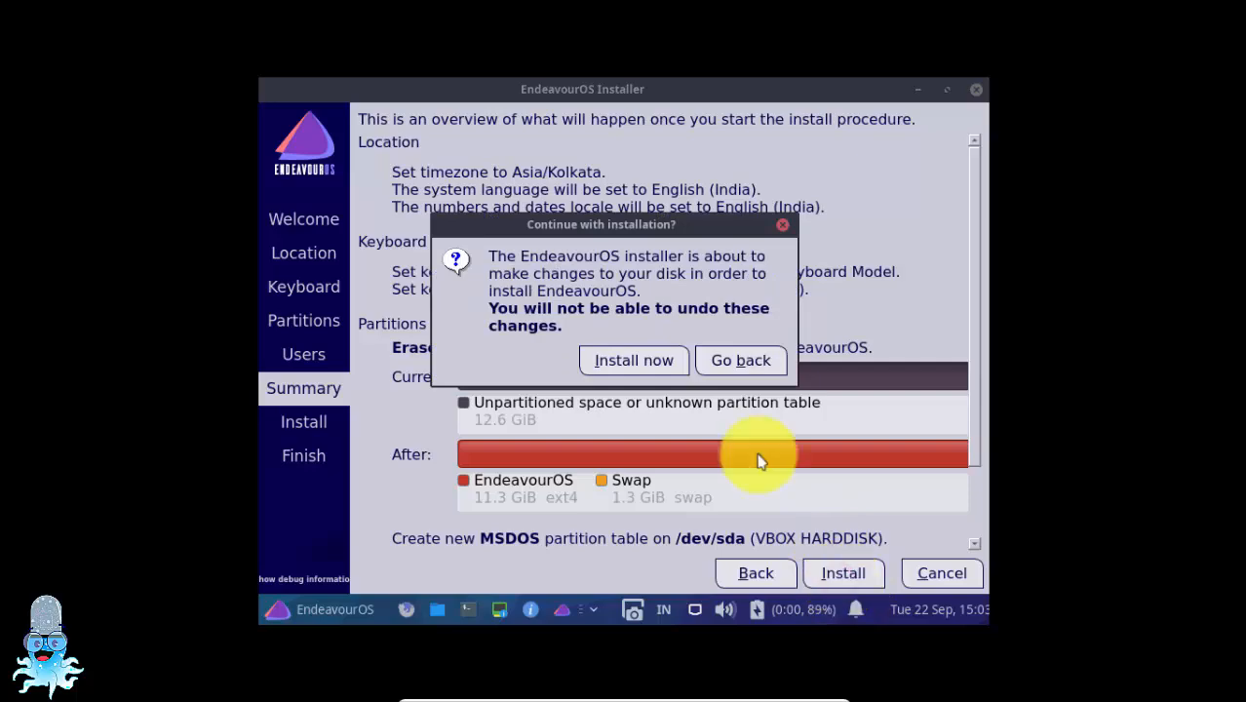
left_click(652, 363)
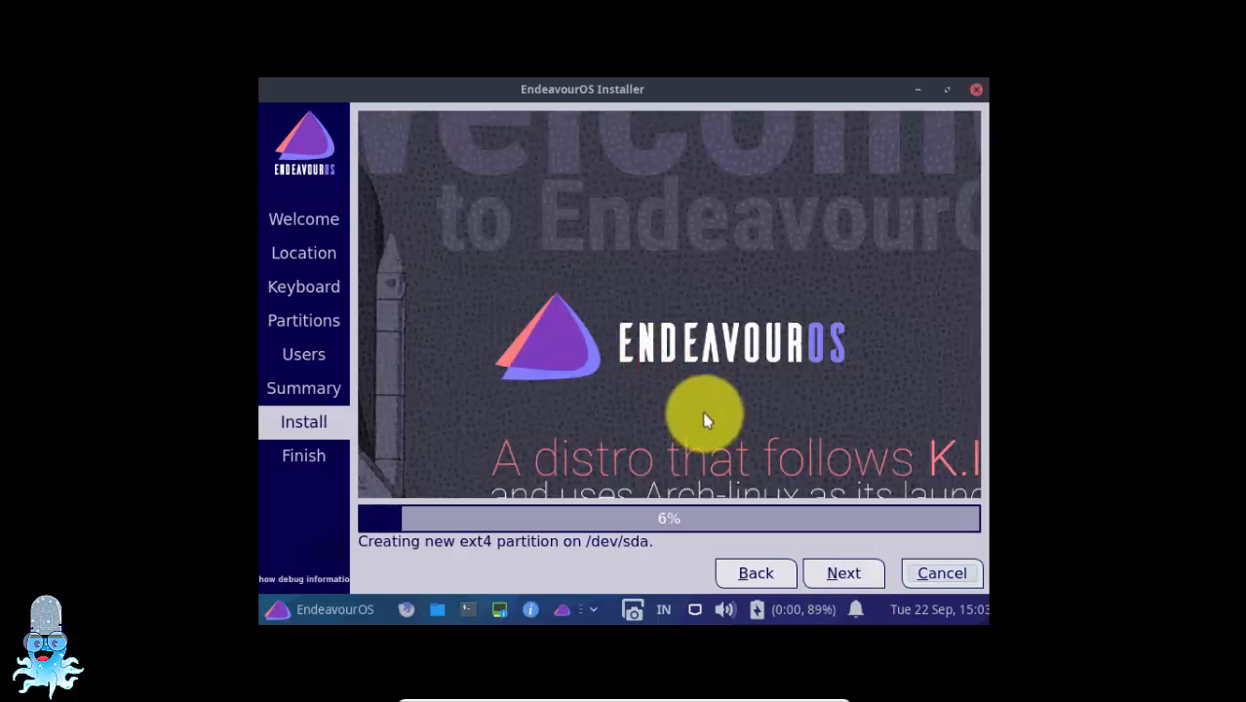
left_click(947, 89)
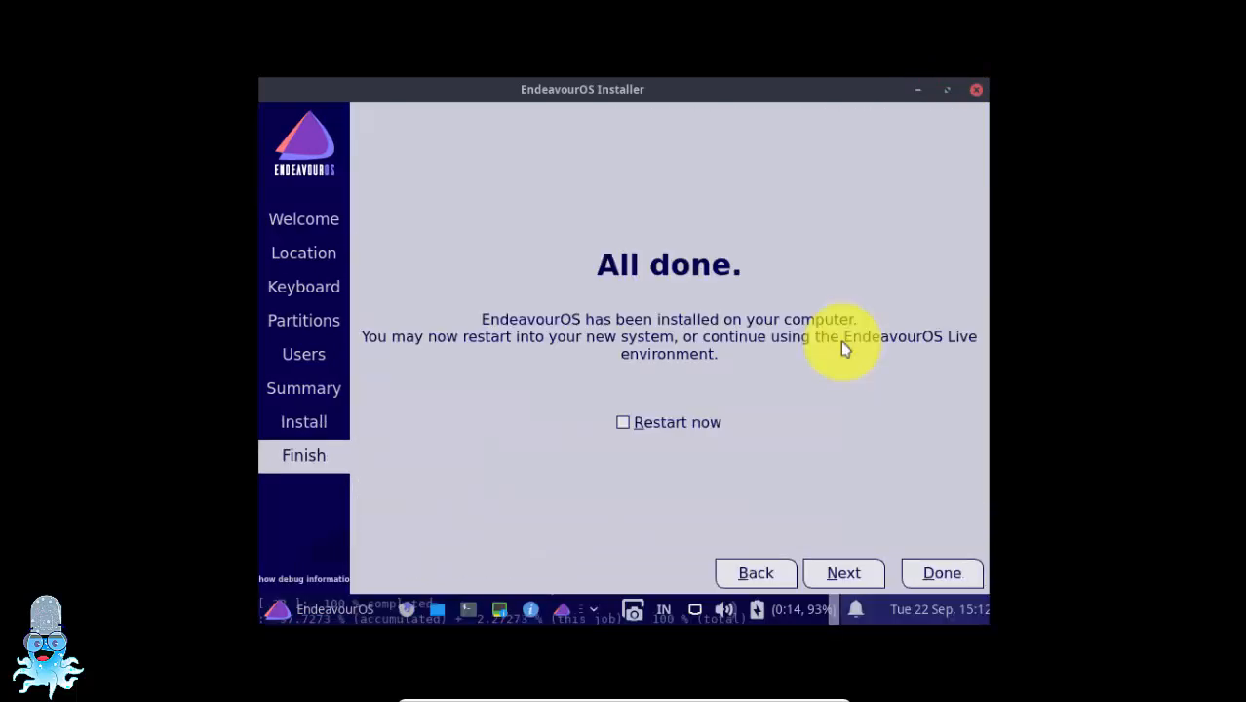
left_click(623, 422)
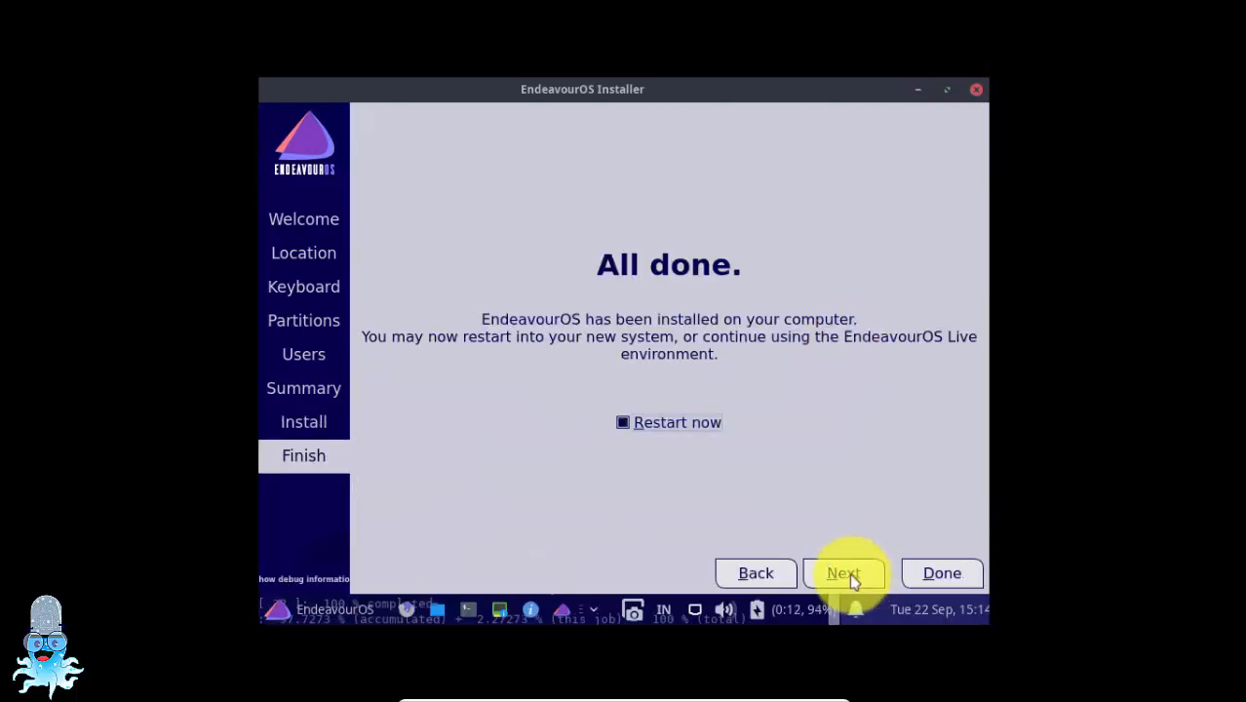
left_click(939, 576)
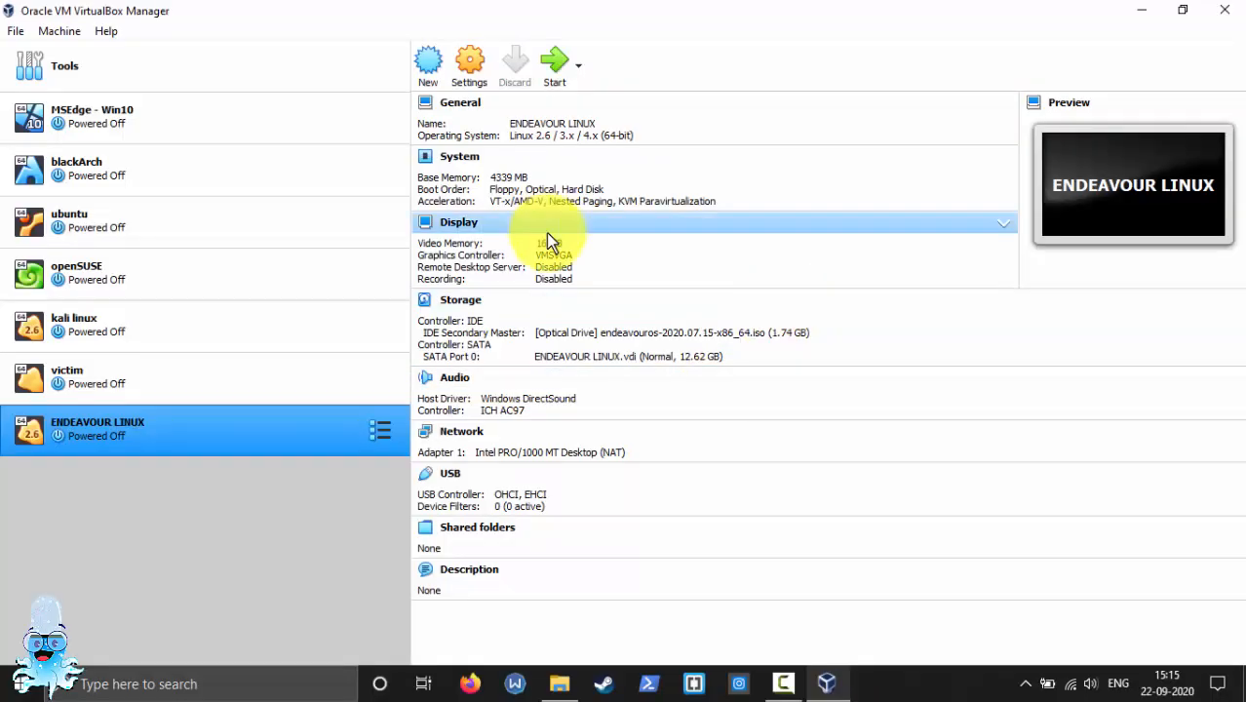
Remove the endeavouros-2020.07.15 ISO from the optical drive in the ENDEAVOUR LINUX machine's storage settings and save
left_click(468, 65)
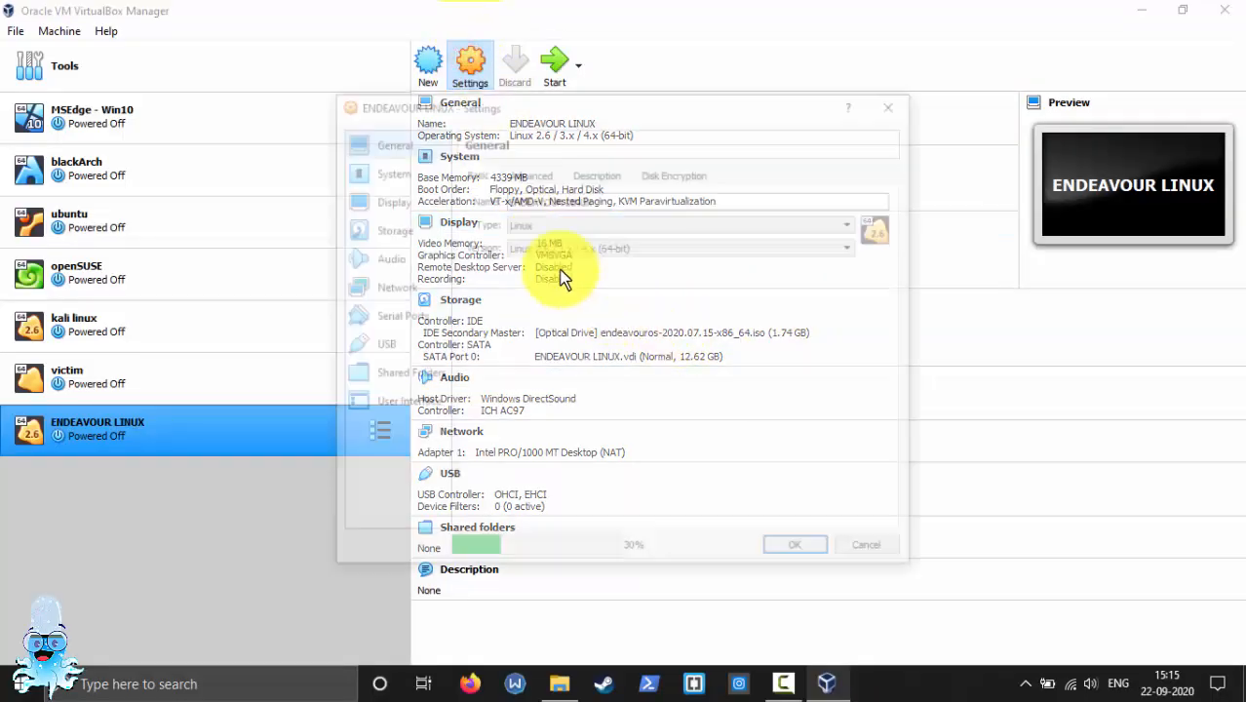
left_click(388, 229)
left_click(610, 211)
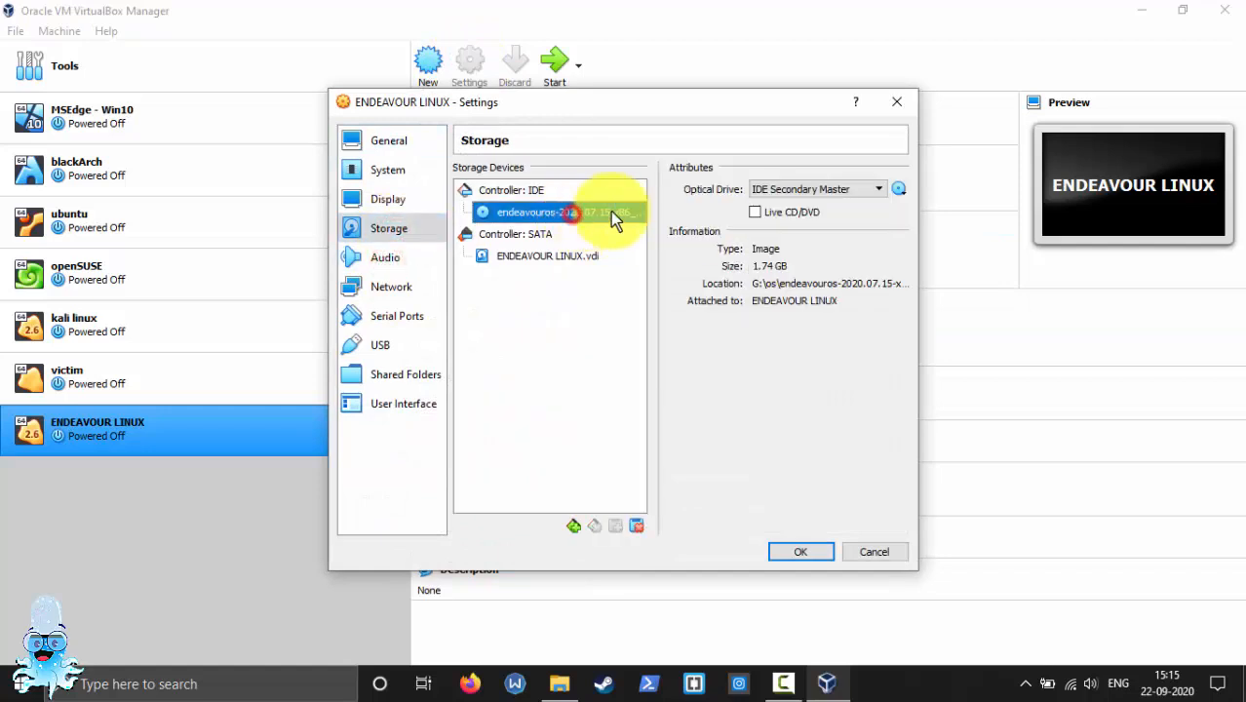
left_click(848, 189)
left_click(848, 185)
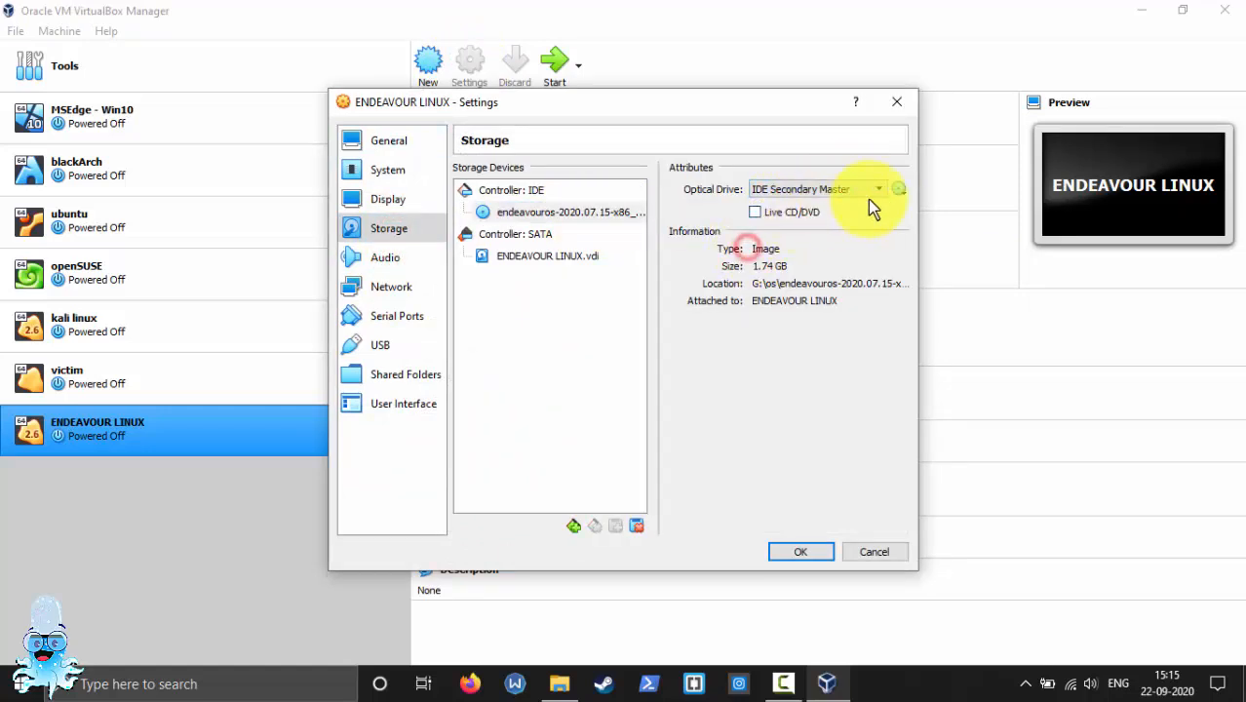
left_click(898, 189)
left_click(981, 366)
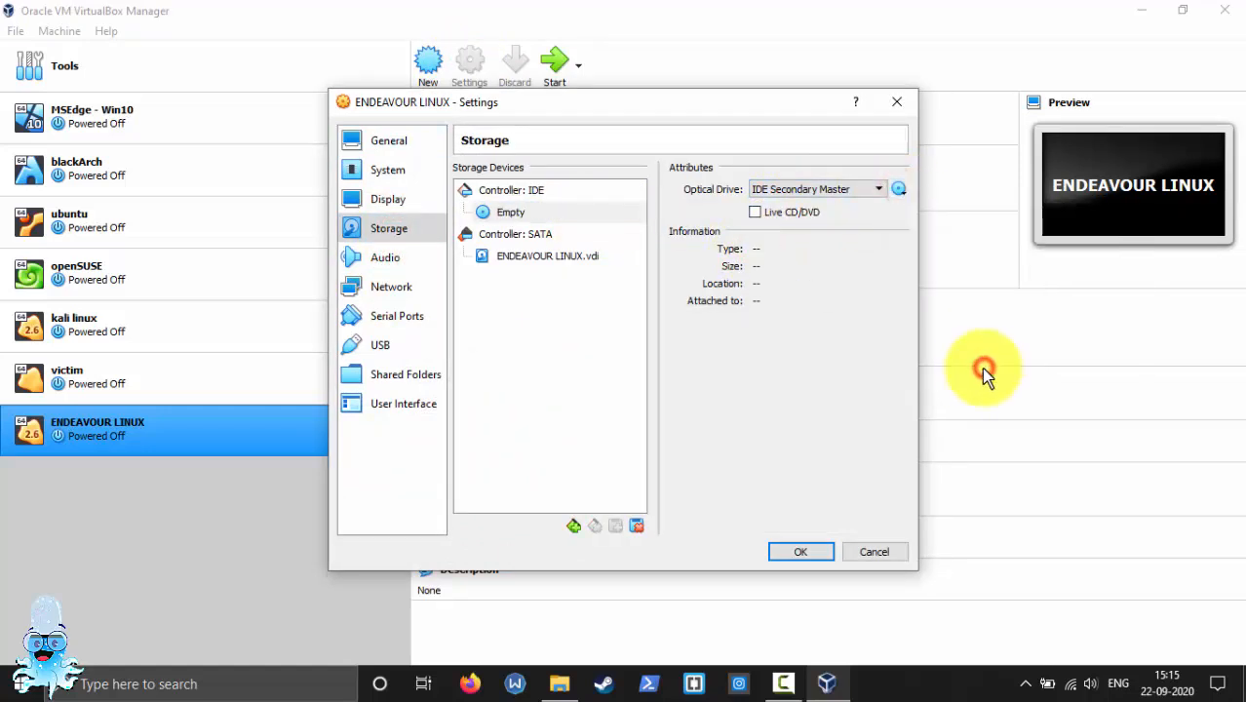
left_click(822, 551)
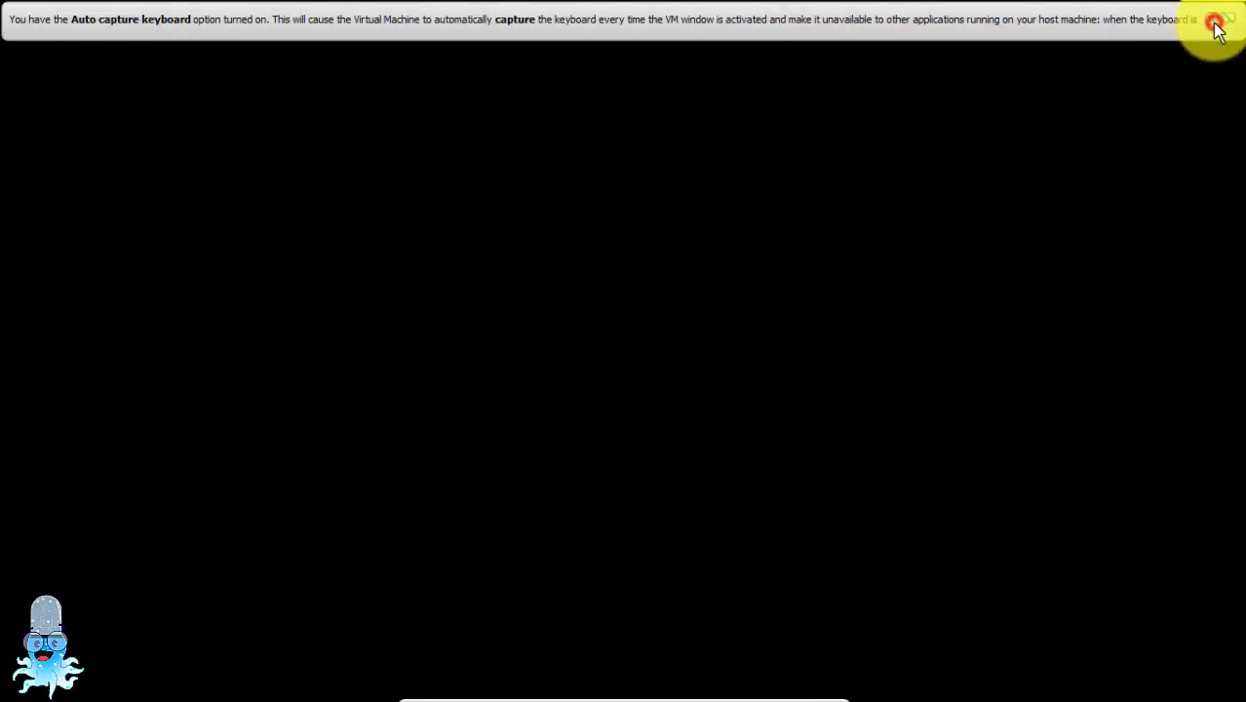
Dismiss the keyboard capture notice and boot the "EndeavourOS Linux, with Linux linux" entry
left_click(1215, 22)
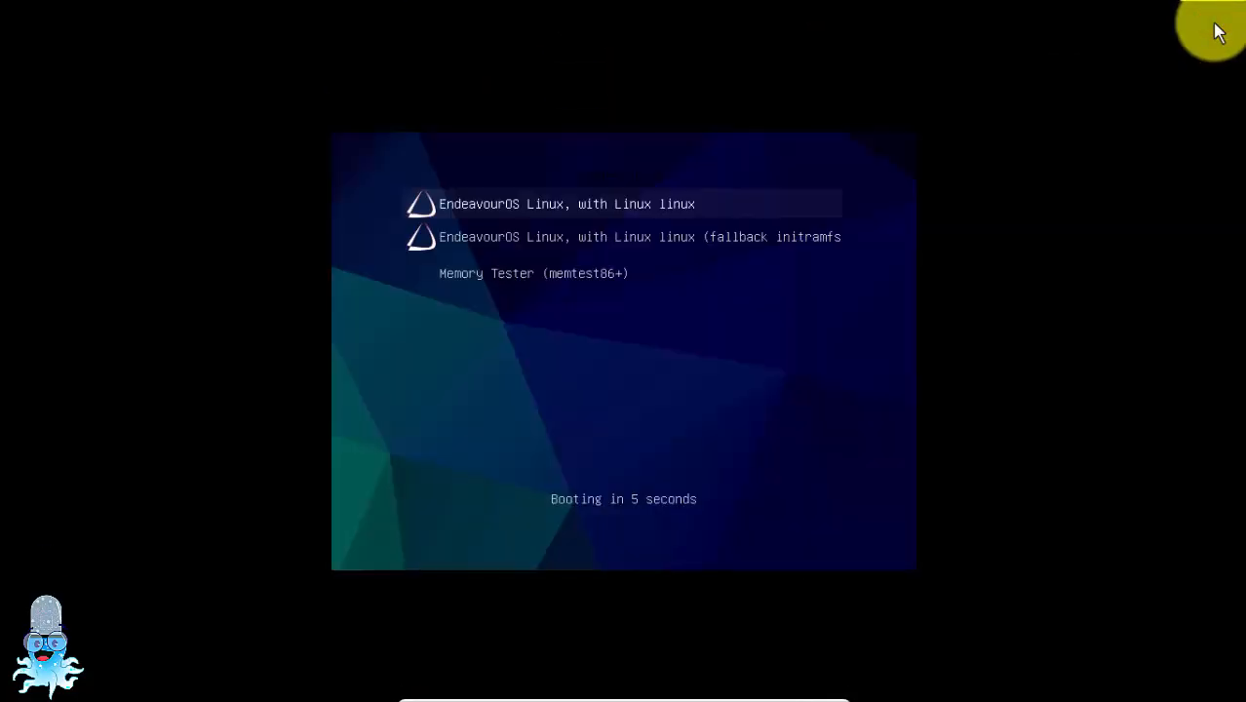
key("Down")
key("Up")
key("Return")
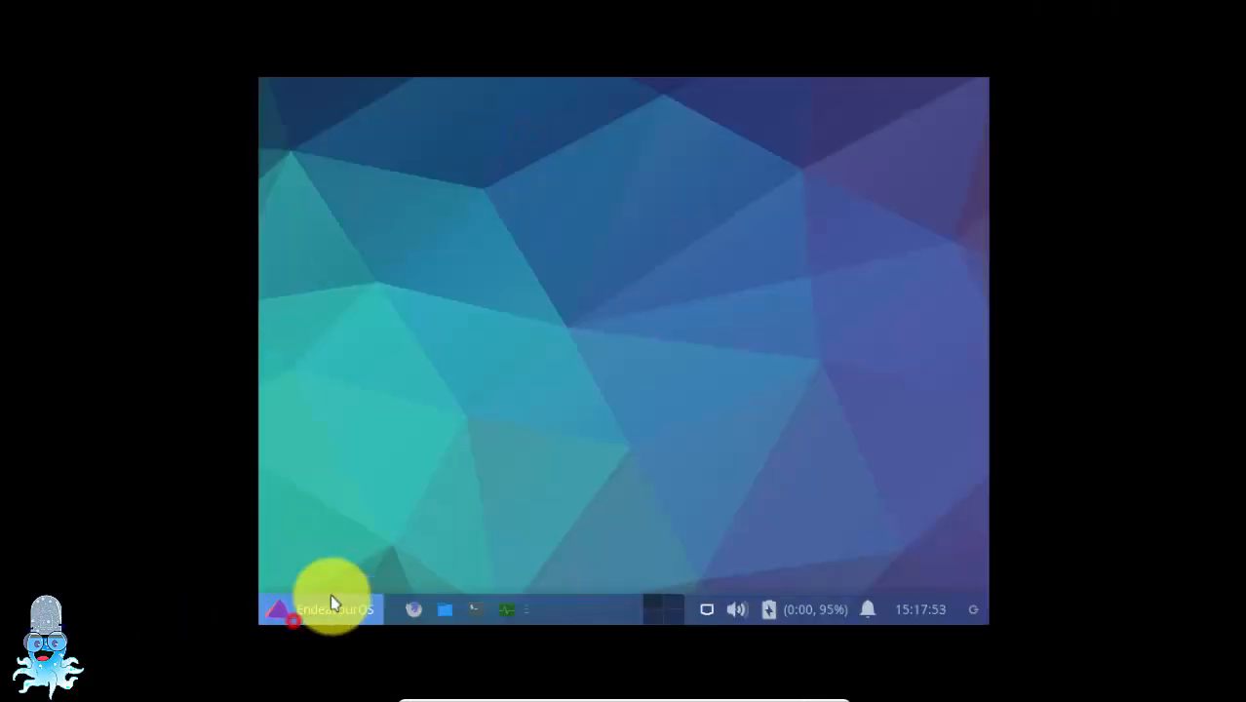
Set the display resolution to 1360x768 in the desktop's Display settings, keep the new configuration, and close the settings
left_click(333, 599)
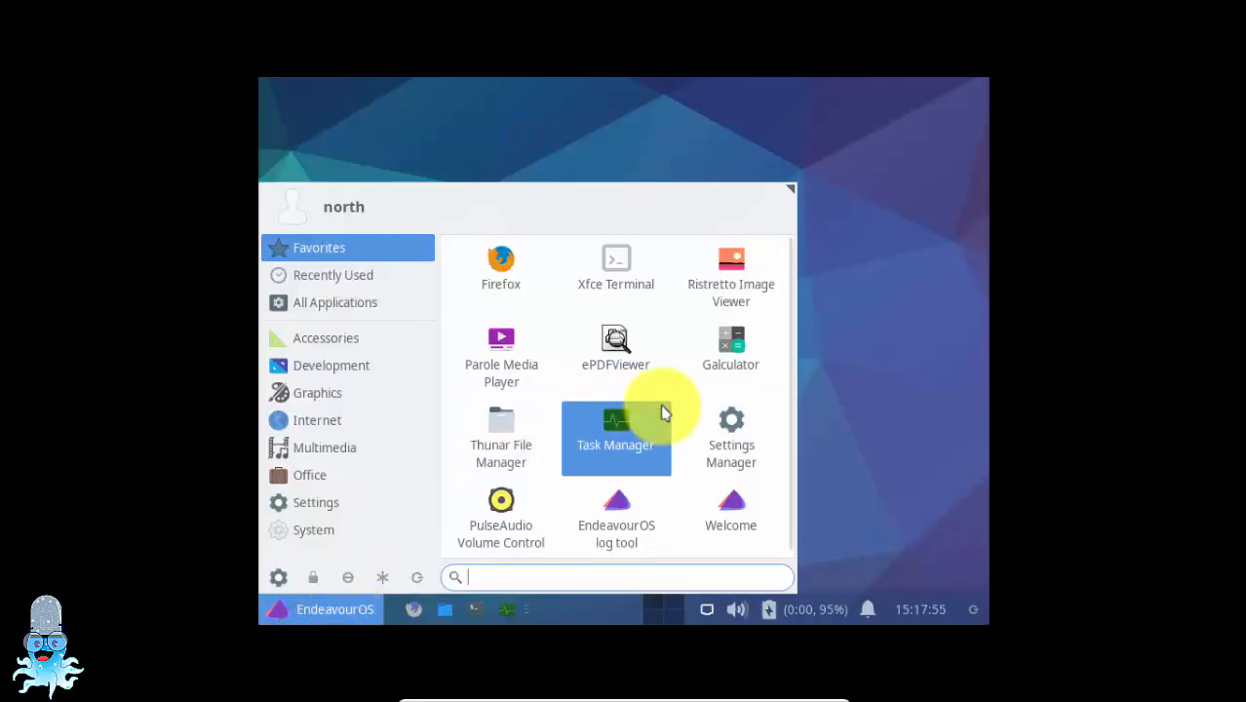
left_click(729, 427)
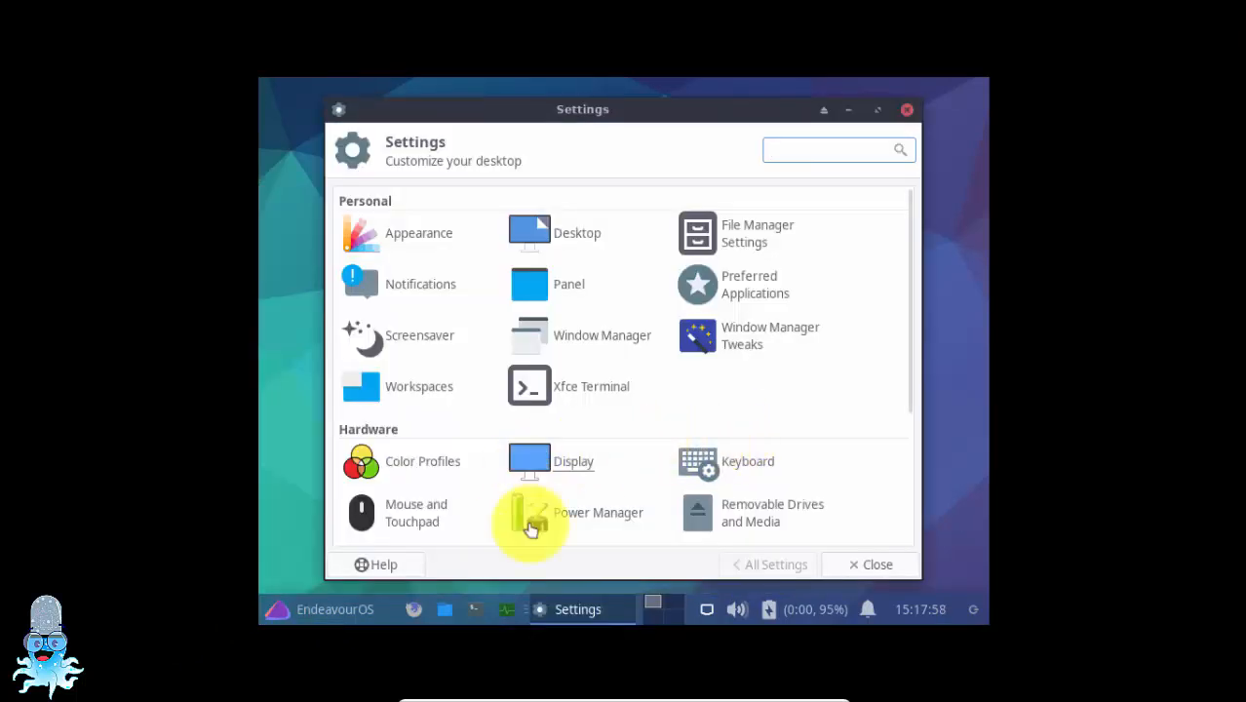
scroll(773, 392, "down", 5)
left_click(878, 109)
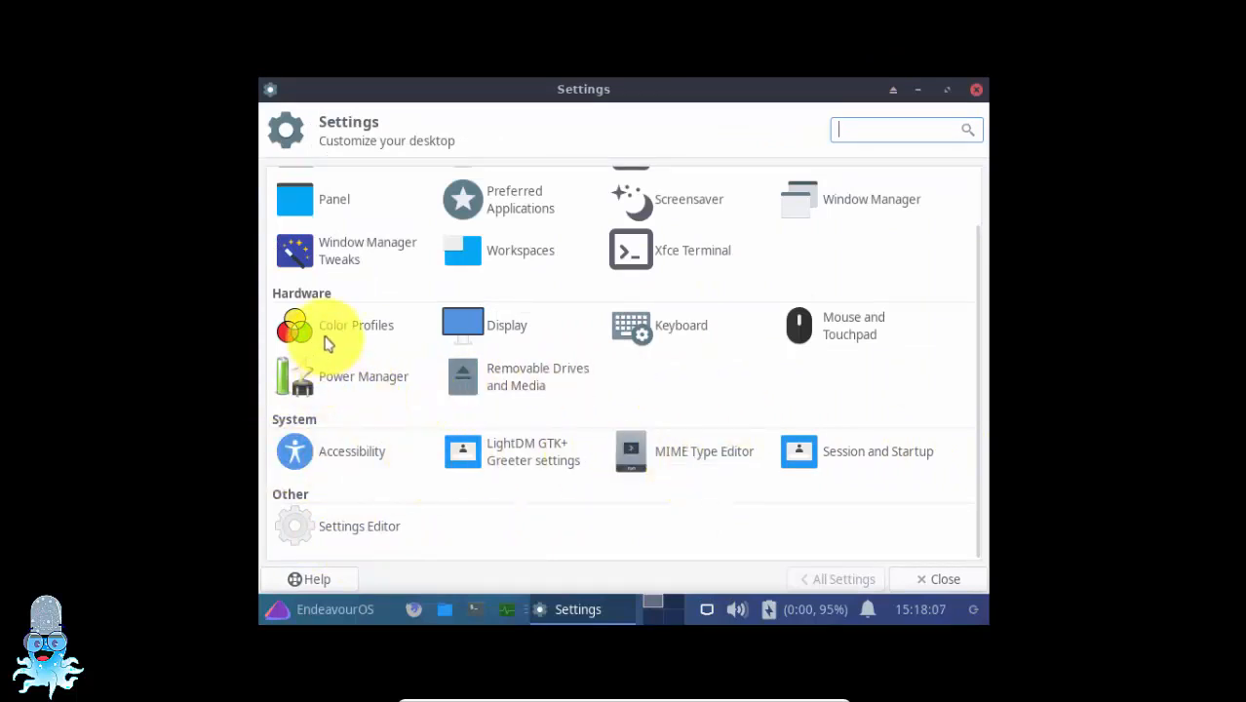
left_click(502, 323)
left_click(849, 246)
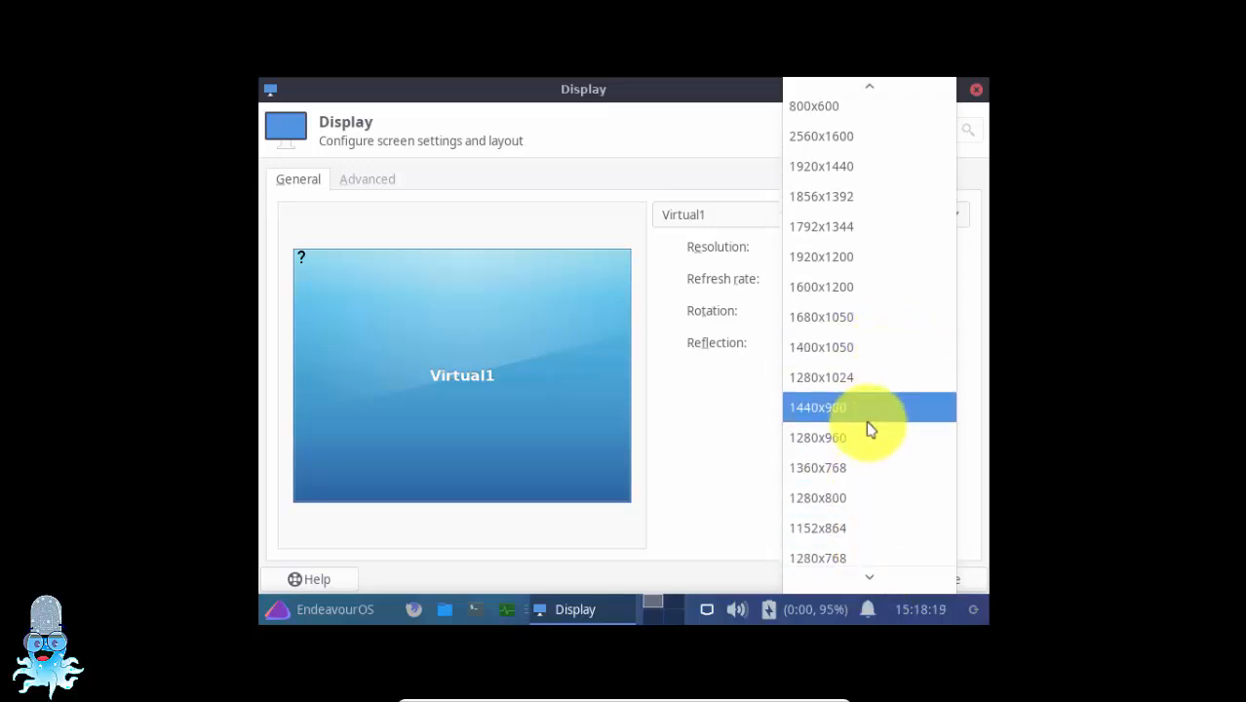
left_click(850, 466)
left_click(926, 376)
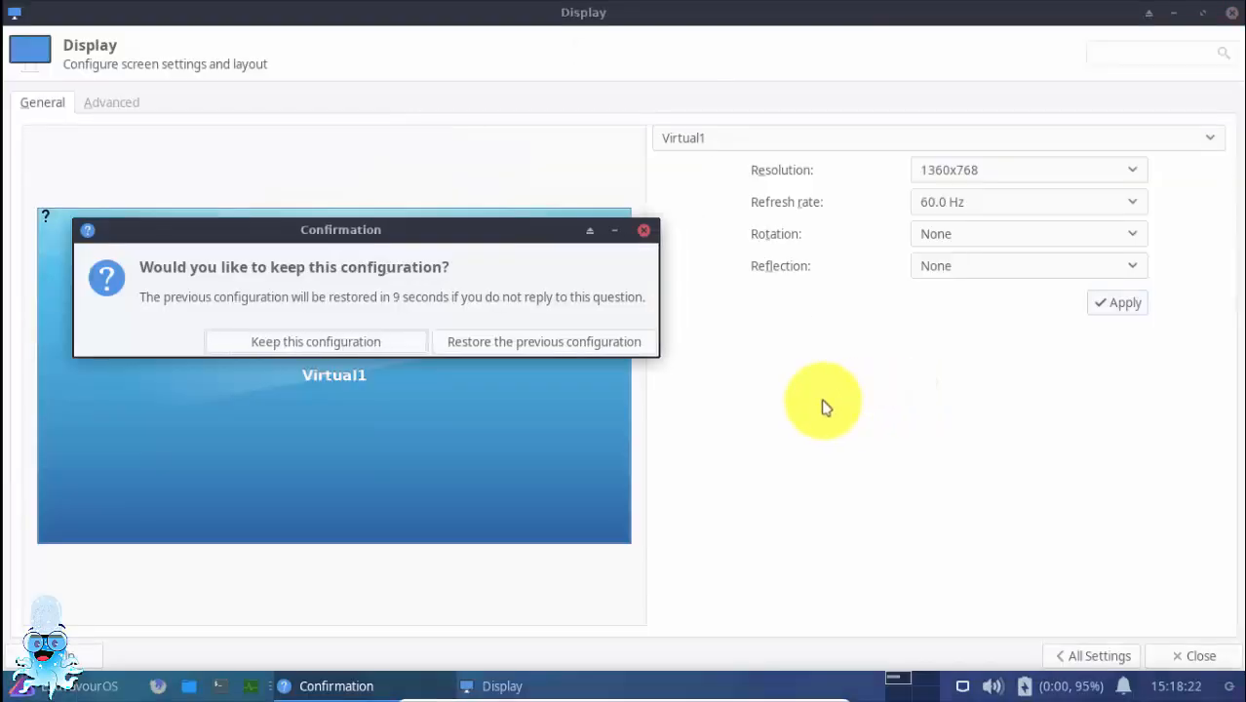
left_click(385, 353)
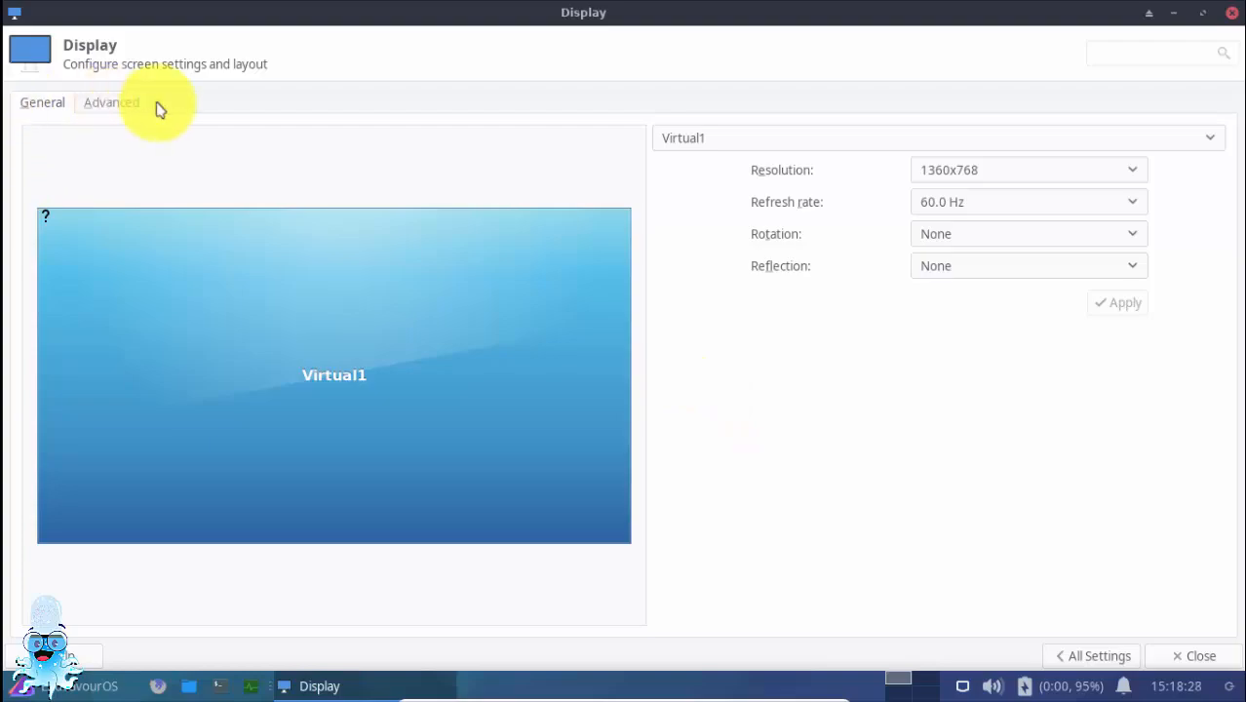
left_click(1232, 12)
Examine the new desktop's applications menu, workspace switcher, and the volume and battery indicators
left_click(24, 686)
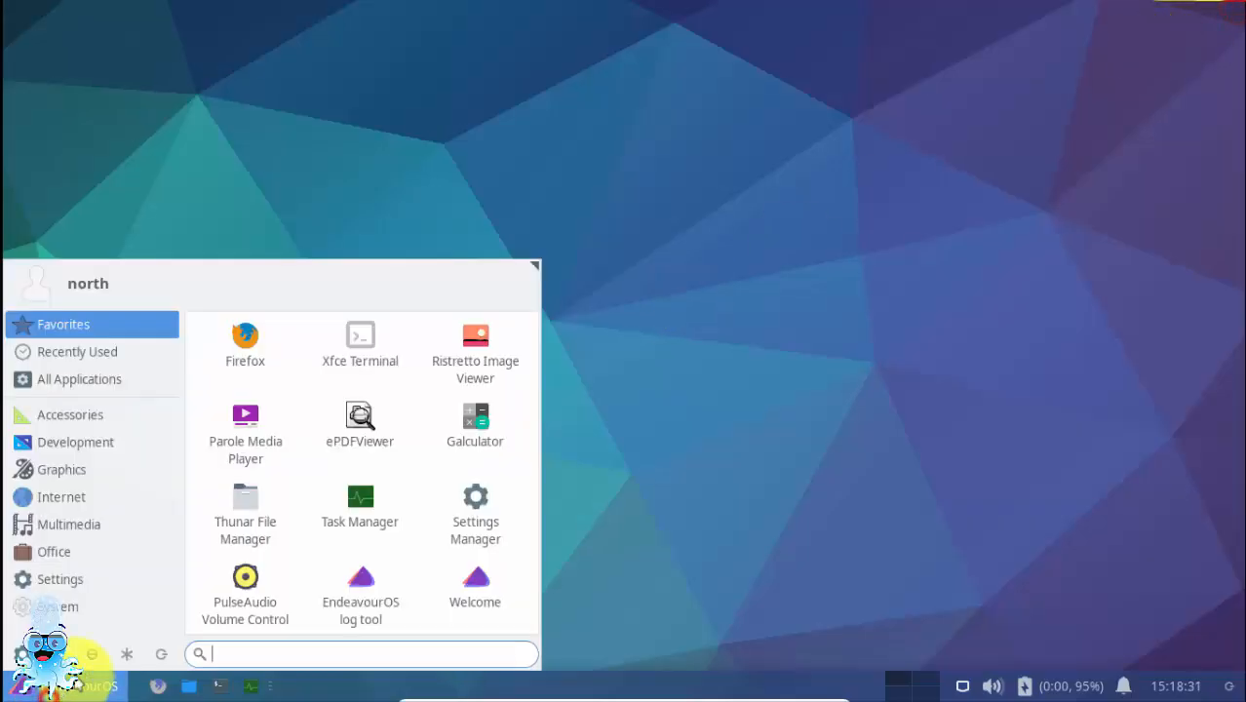
left_click(807, 329)
left_click(926, 686)
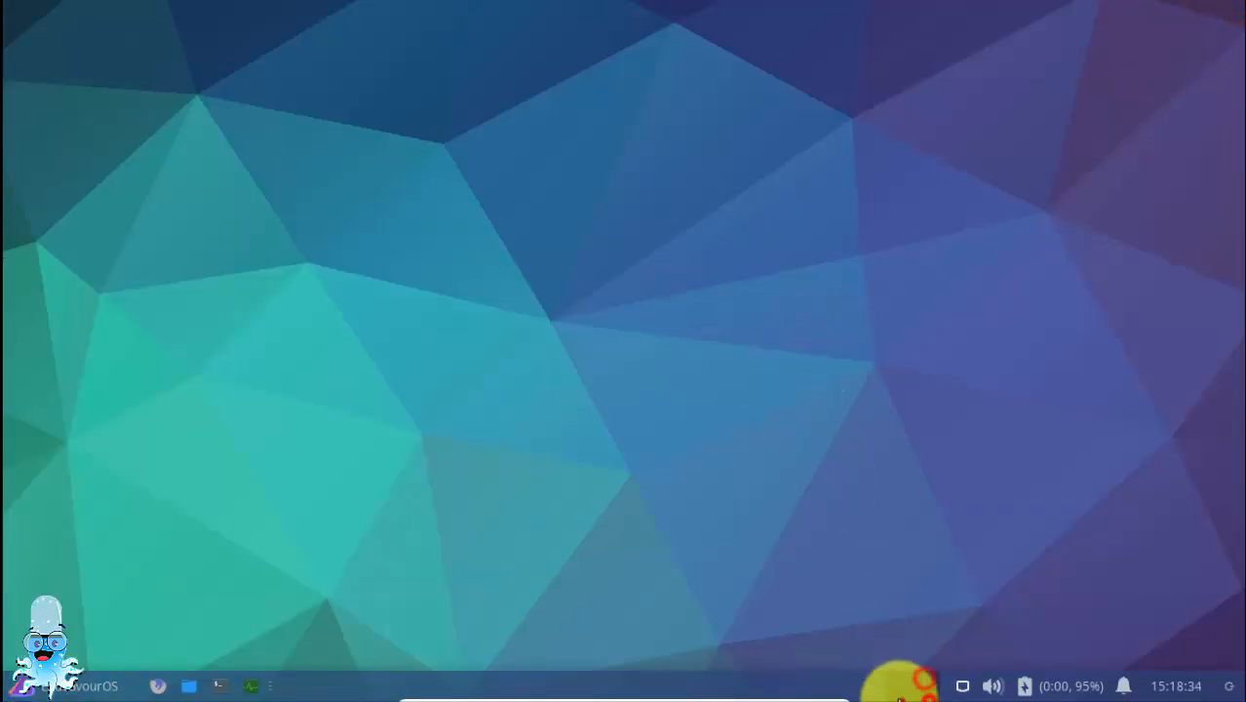
left_click(906, 681)
left_click(960, 687)
left_click(993, 686)
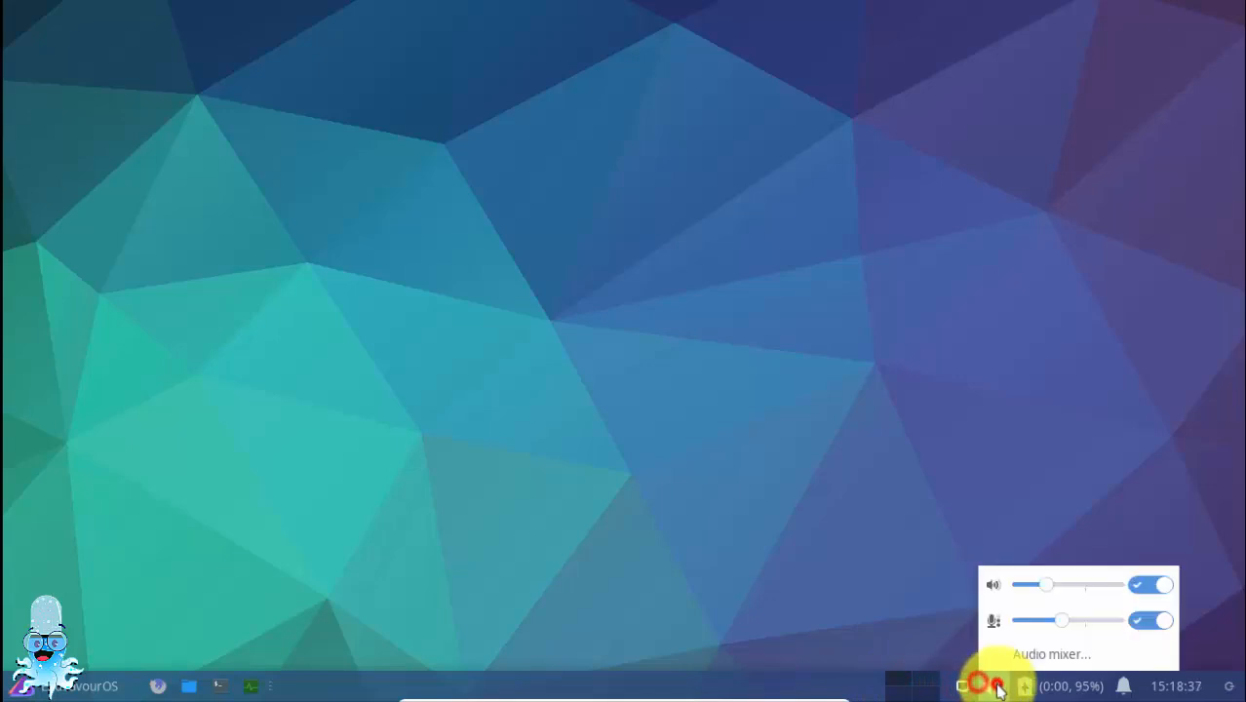
left_click(1024, 686)
left_click(1033, 686)
left_click(1051, 686)
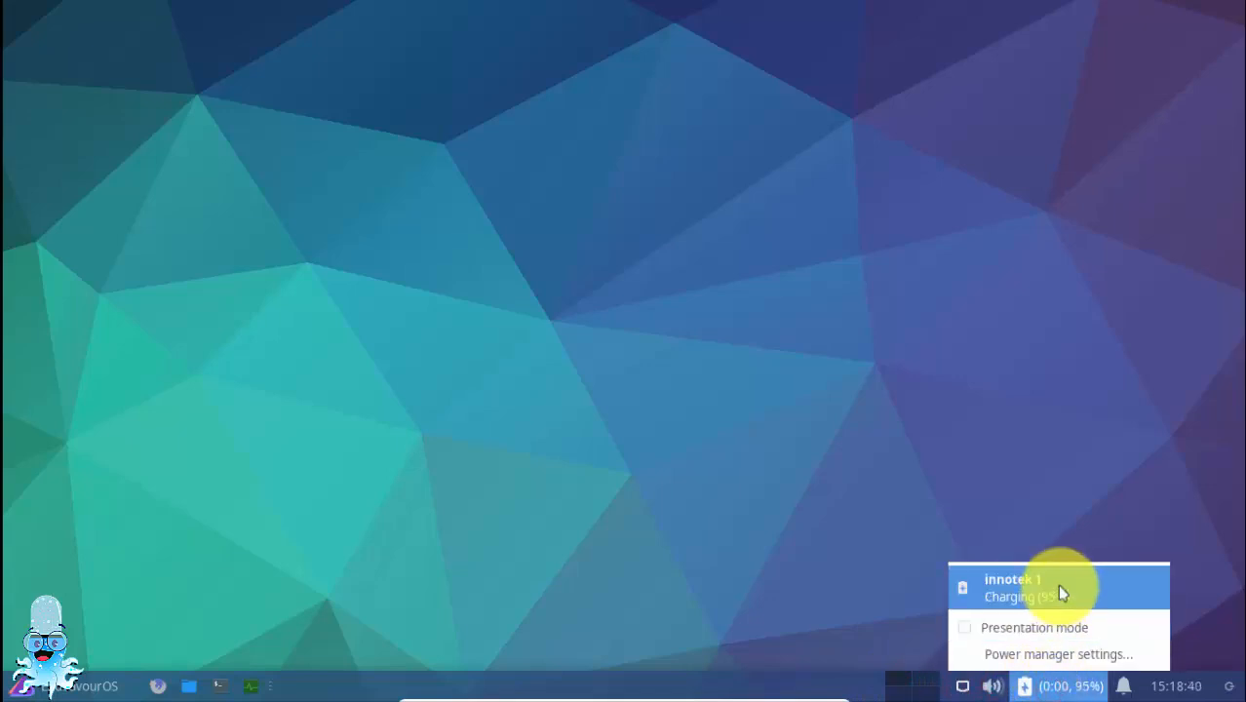
Examine the CPU, memory and process load in the maximized Glances system monitor, and close it
left_click(1082, 689)
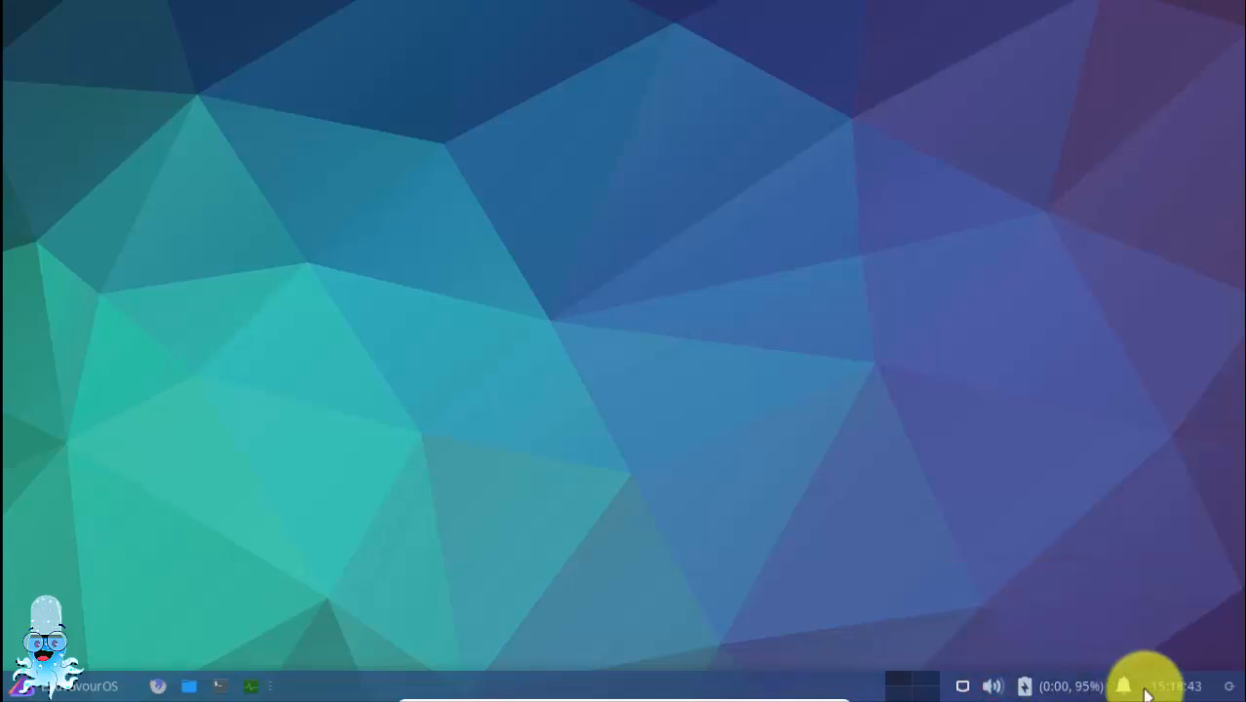
left_click(262, 688)
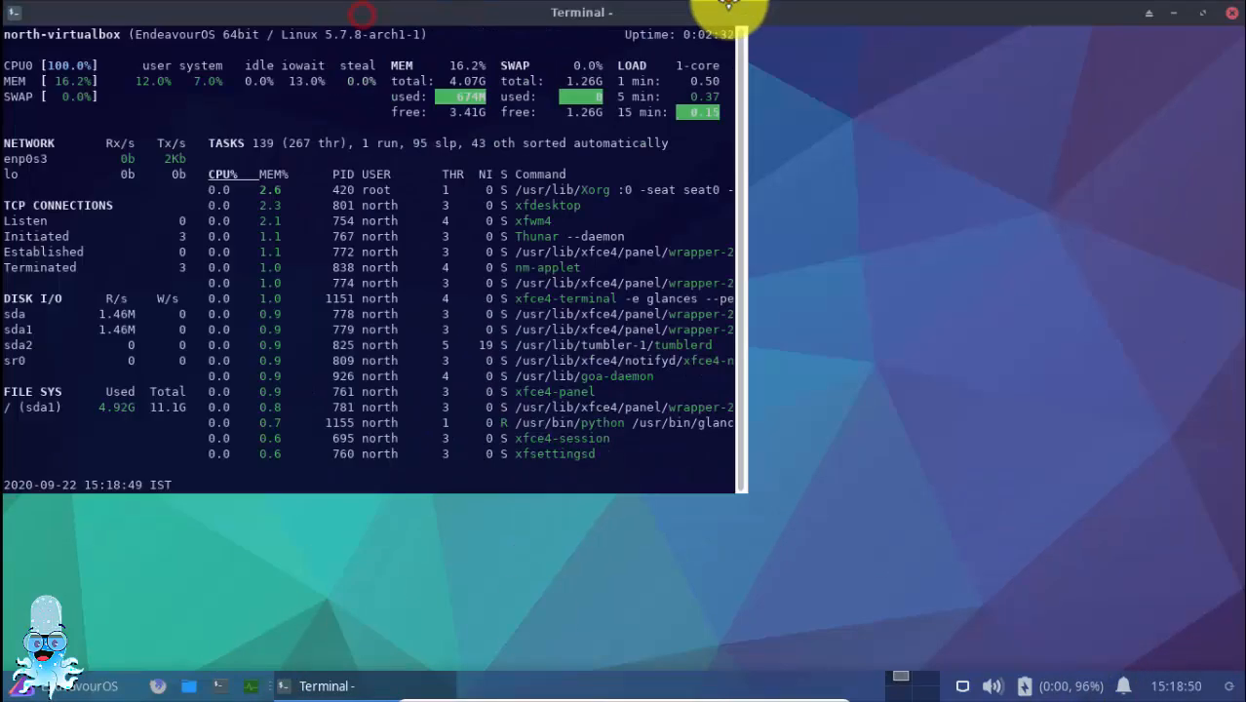
left_click(703, 13)
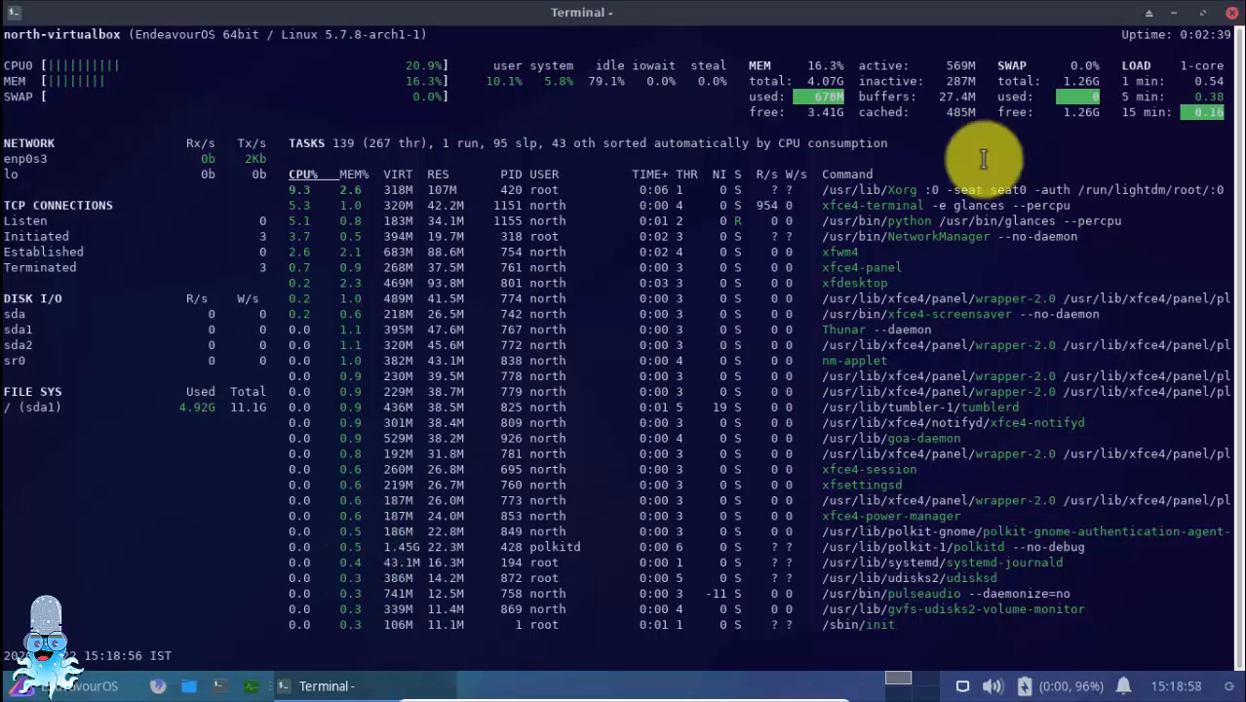
left_click(1232, 18)
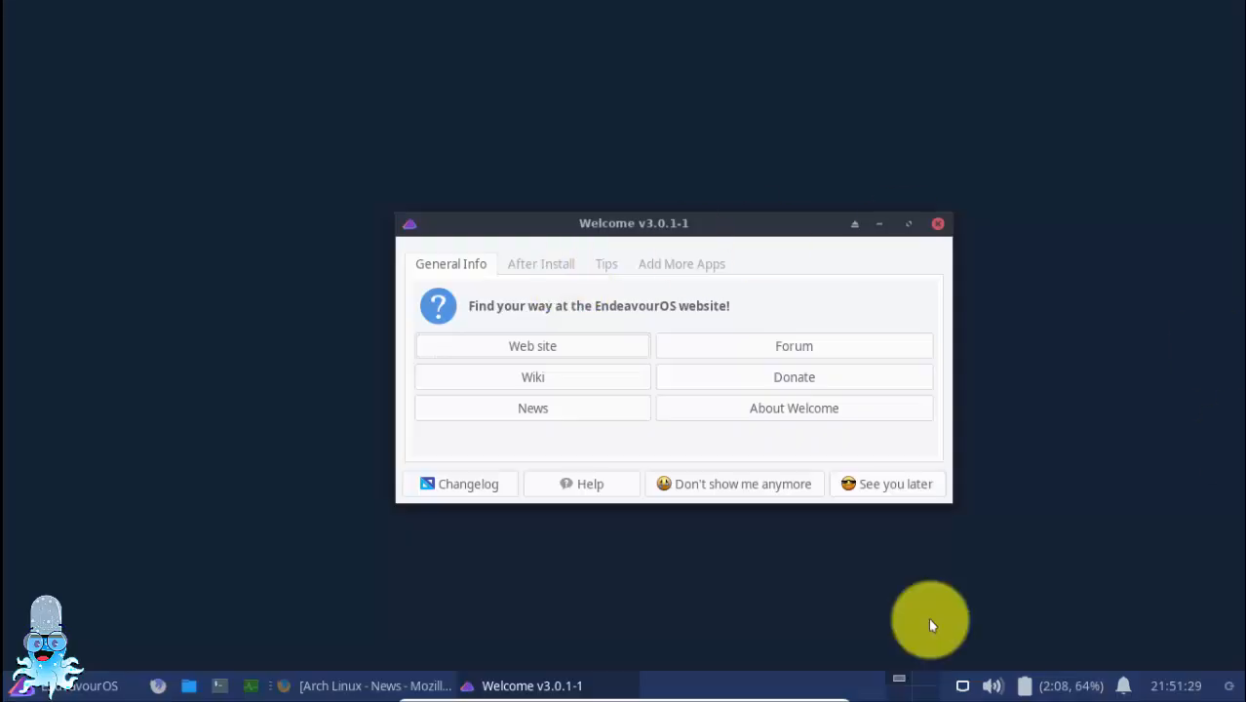
Look through the After Install, Tips and Add More Apps pages of the Welcome window, and close it
left_click_drag(580, 230, 661, 225)
left_click(632, 259)
left_click(700, 263)
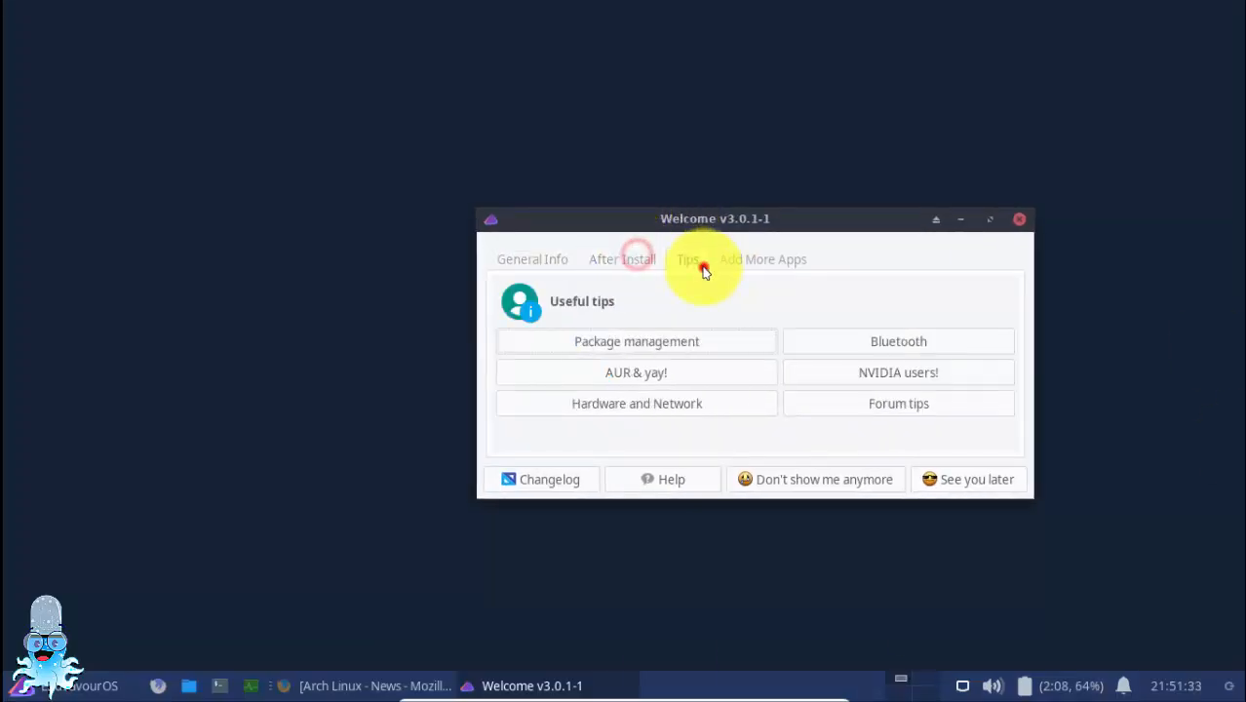
left_click(760, 271)
left_click(1019, 219)
Reopen the Welcome app by searching the applications menu for "wel"
left_click(59, 686)
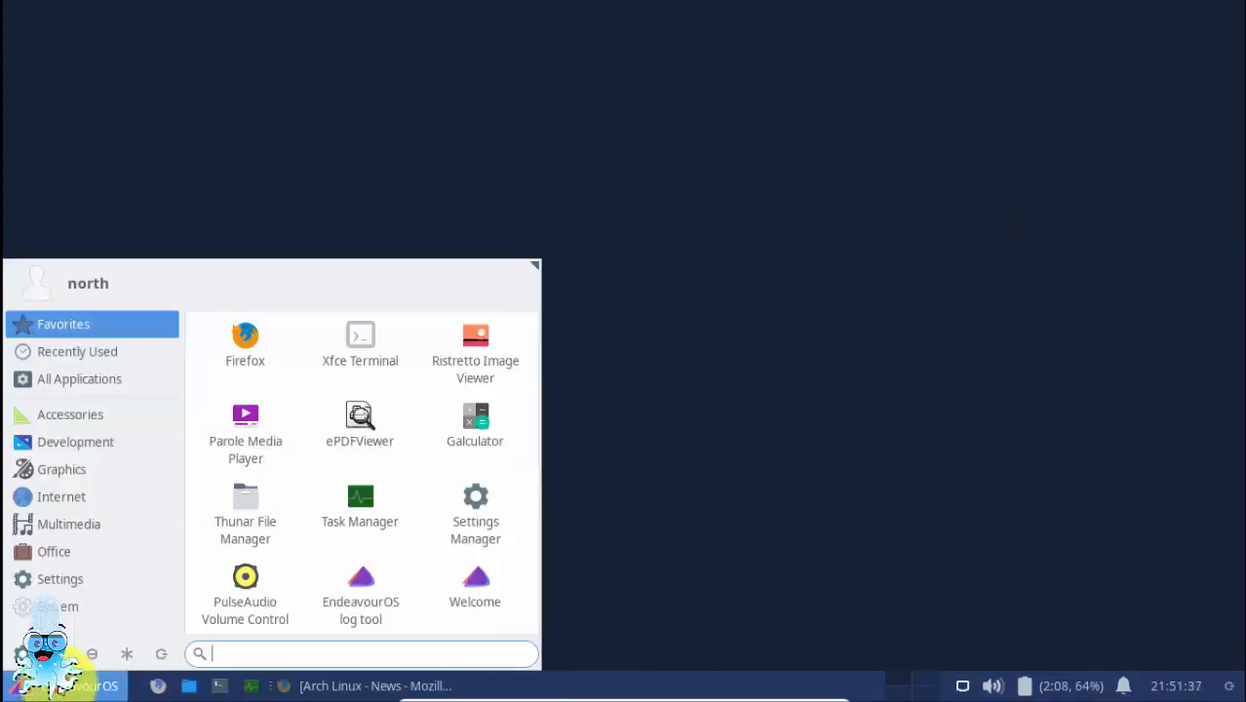
type("wel")
key("Return")
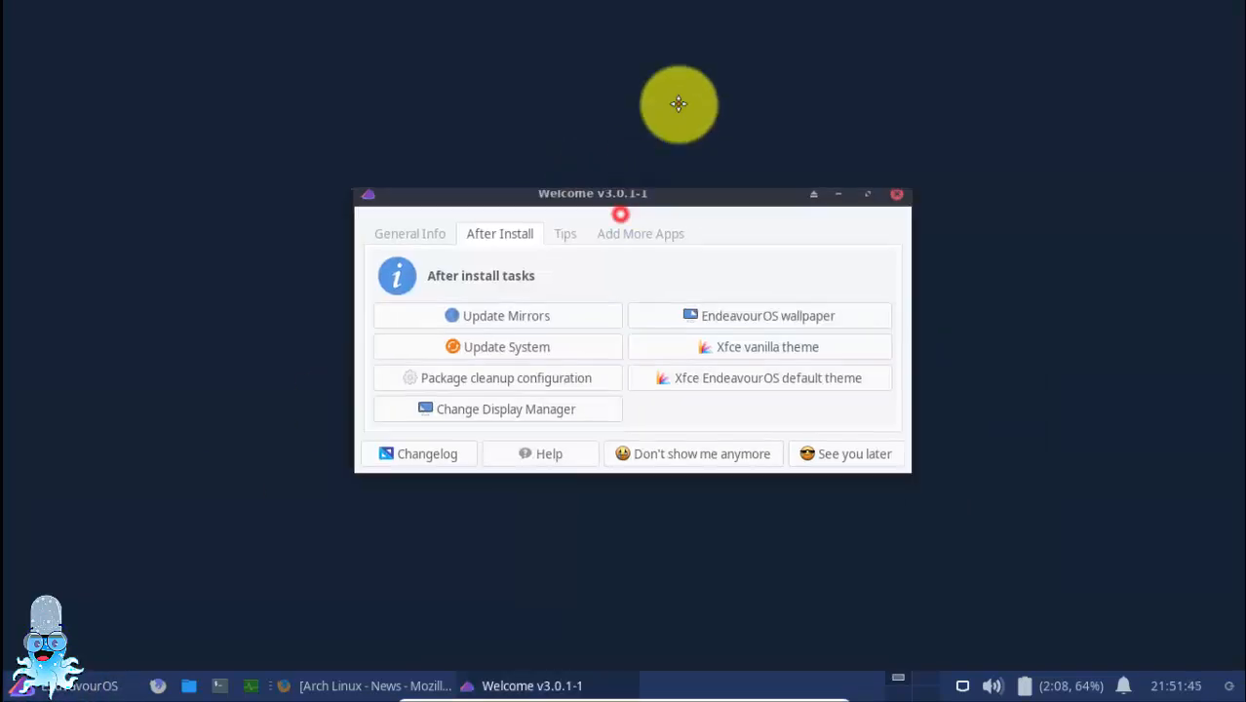
Try to rank the Arch mirrors for India with https mirrors included
left_click(572, 220)
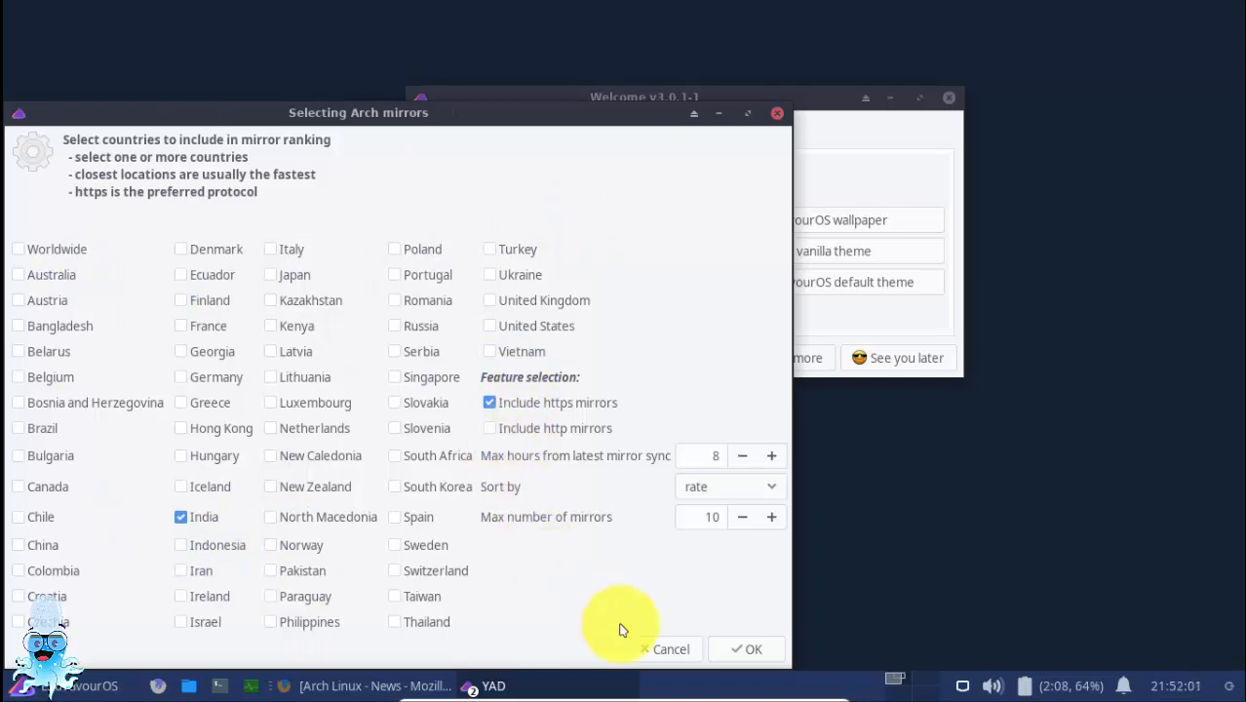
left_click(748, 649)
left_click(777, 483)
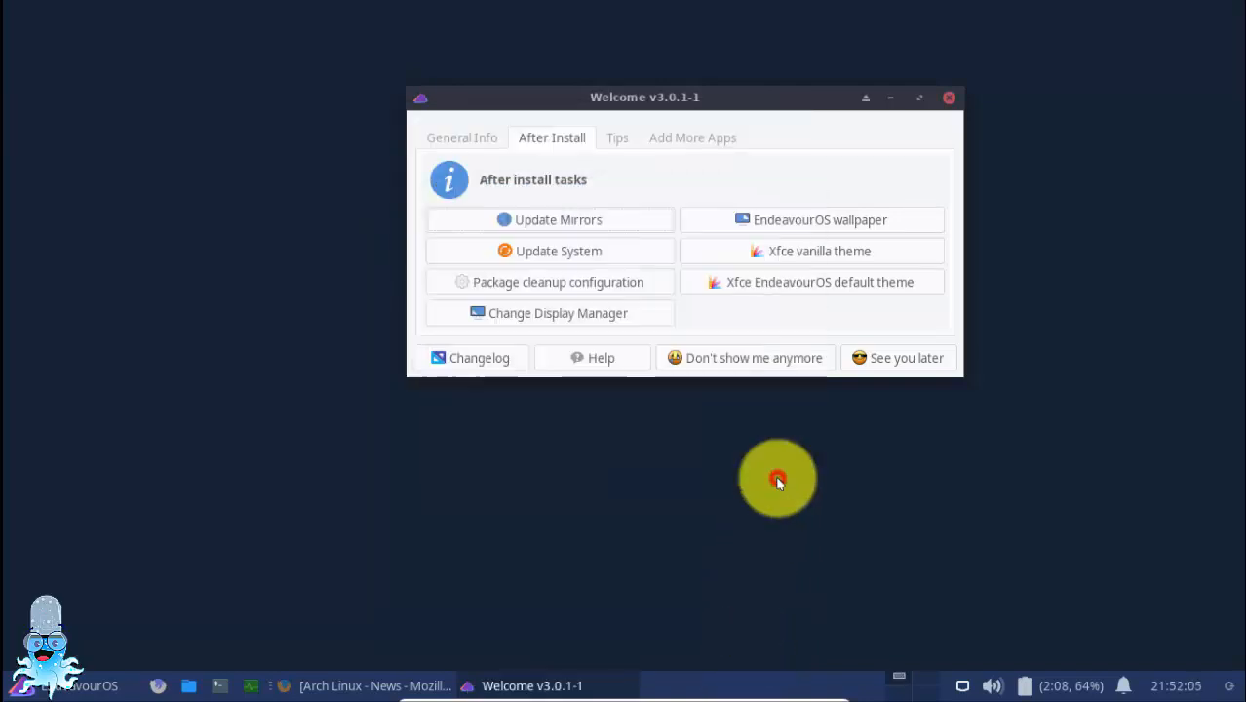
Generate an Arch mirror list for China and India with https and http mirrors included, and read through it maximized
left_click(561, 216)
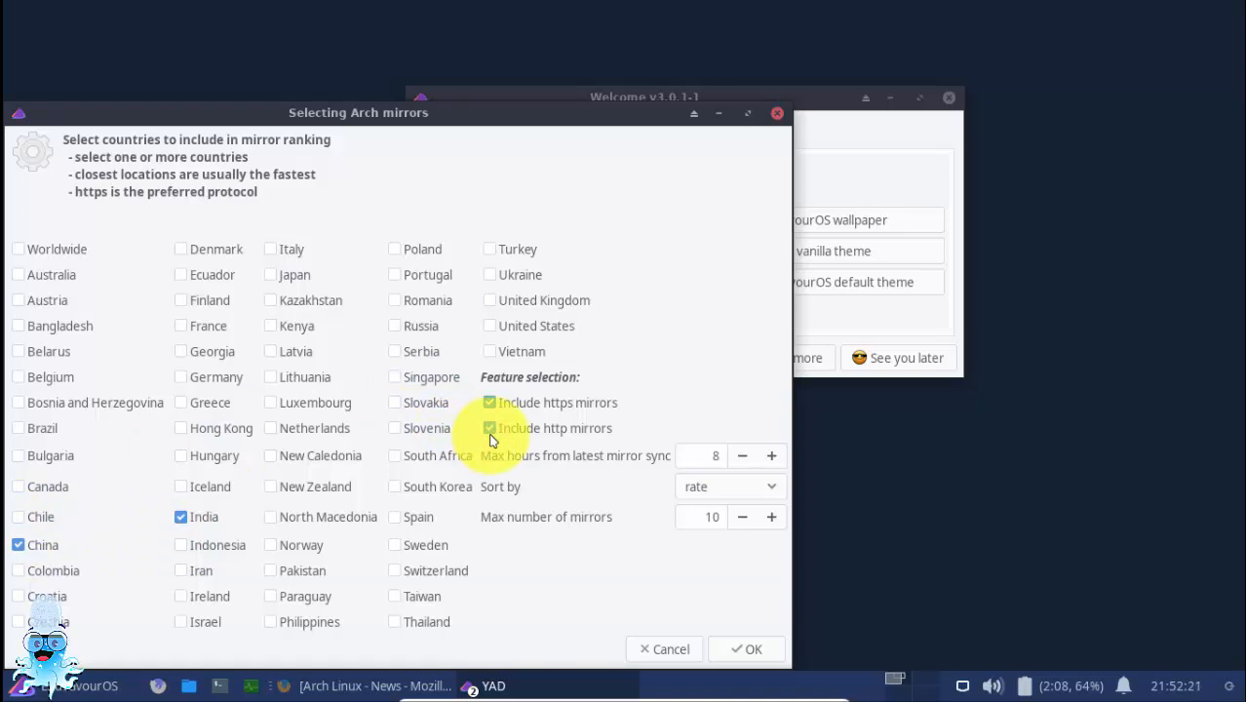
left_click(740, 649)
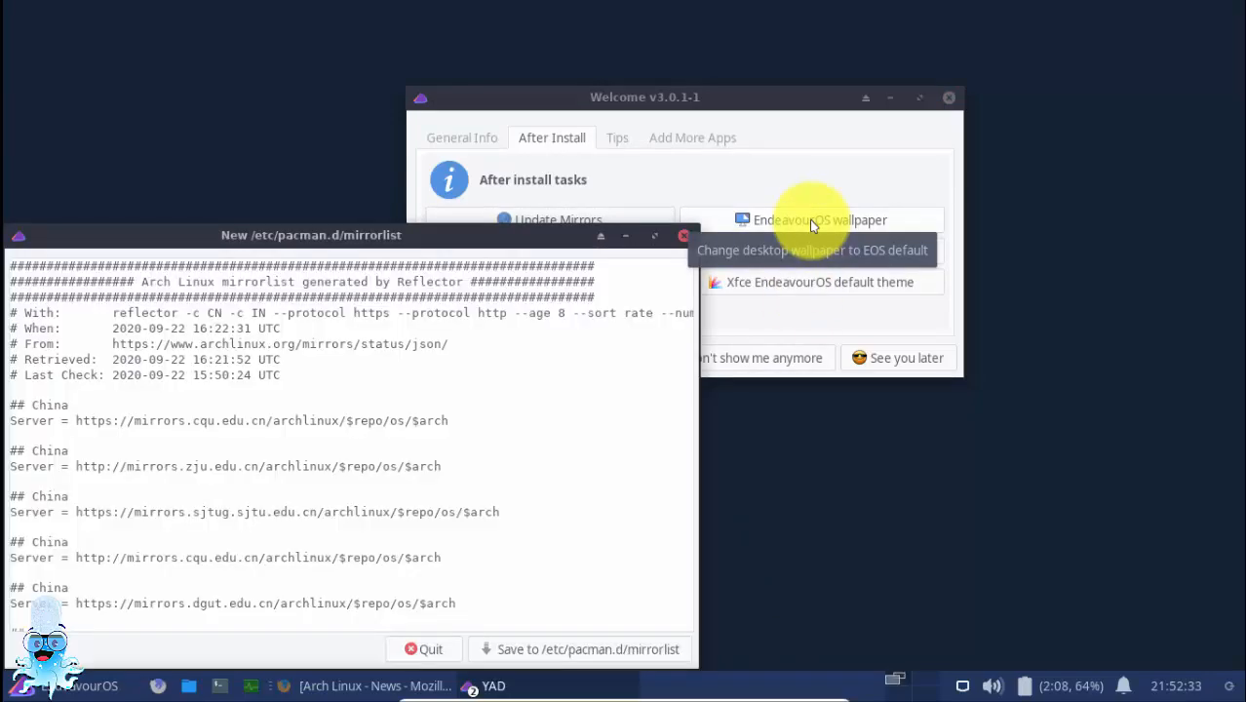
double_click(399, 235)
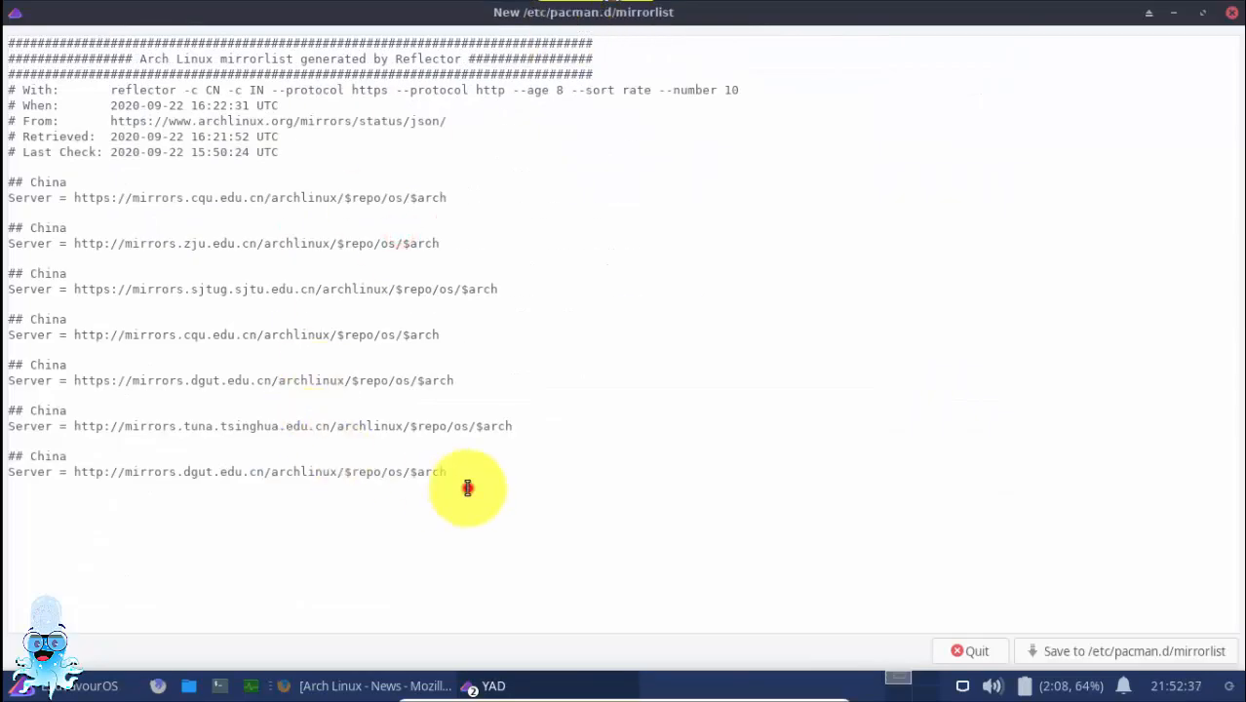
left_click_drag(467, 488, 22, 173)
left_click(278, 198)
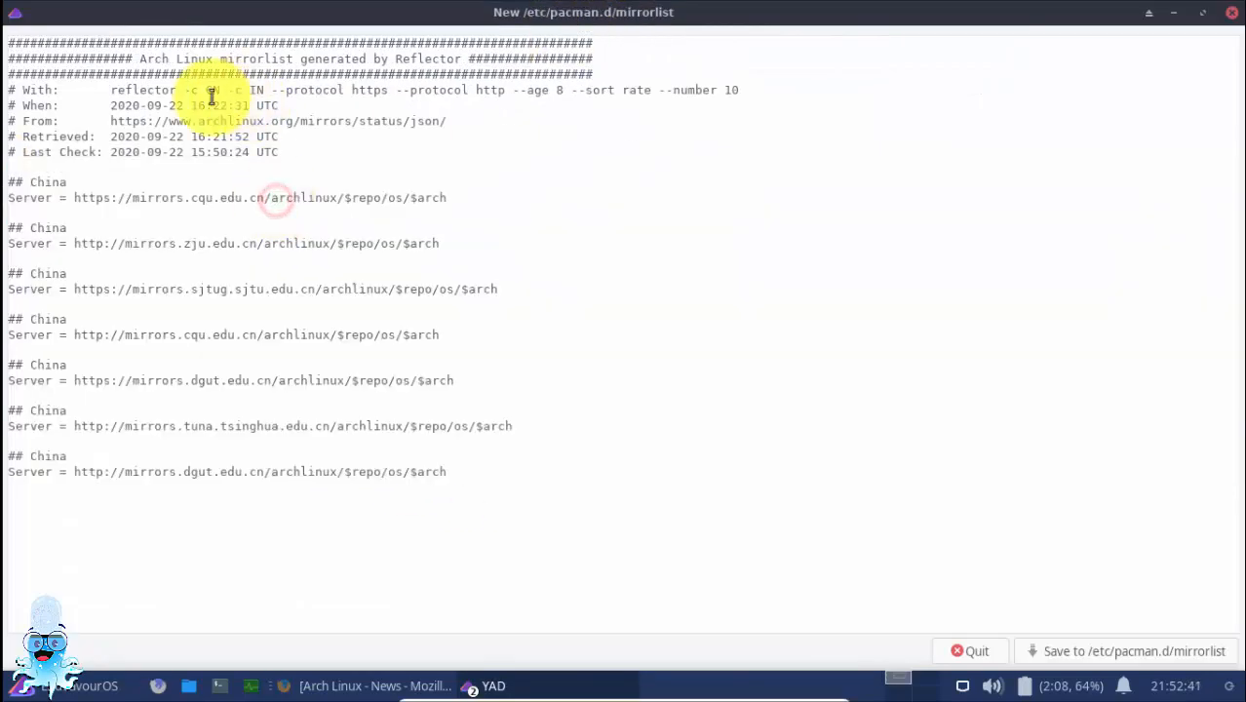
left_click_drag(597, 80, 647, 454)
left_click(648, 454)
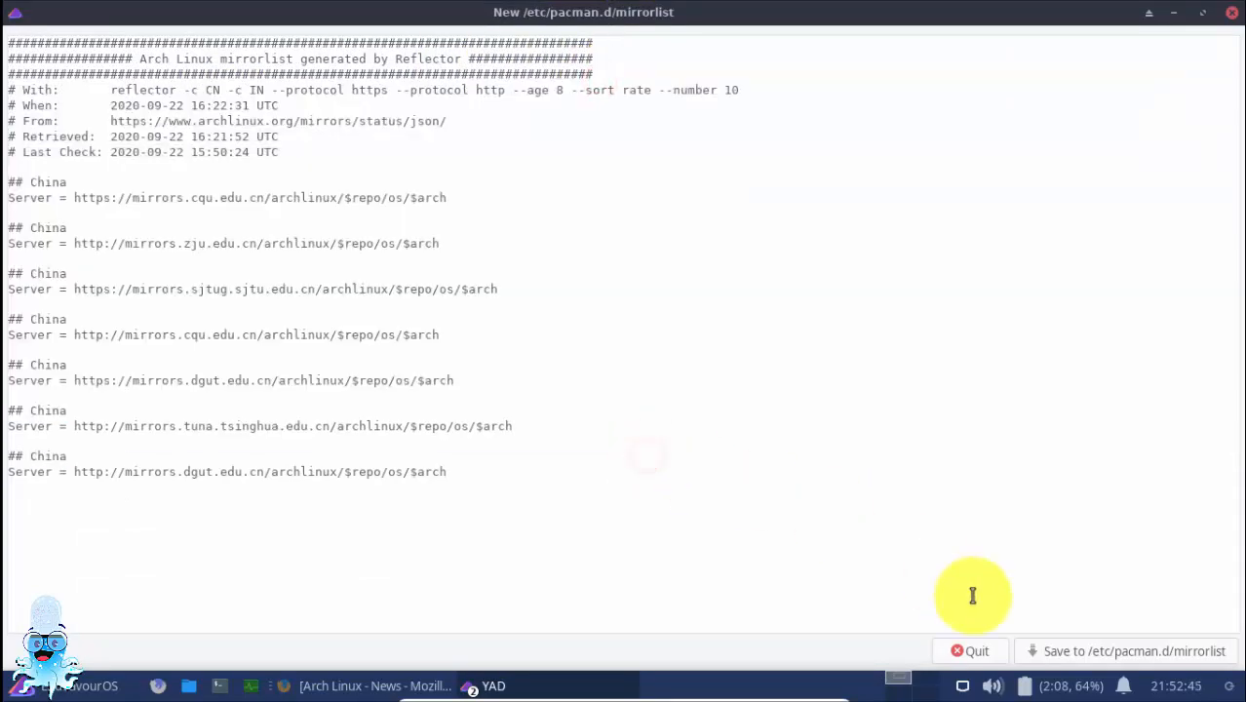
Save the generated list to /etc/pacman.d/mirrorlist, authenticating with the account password
left_click(1045, 651)
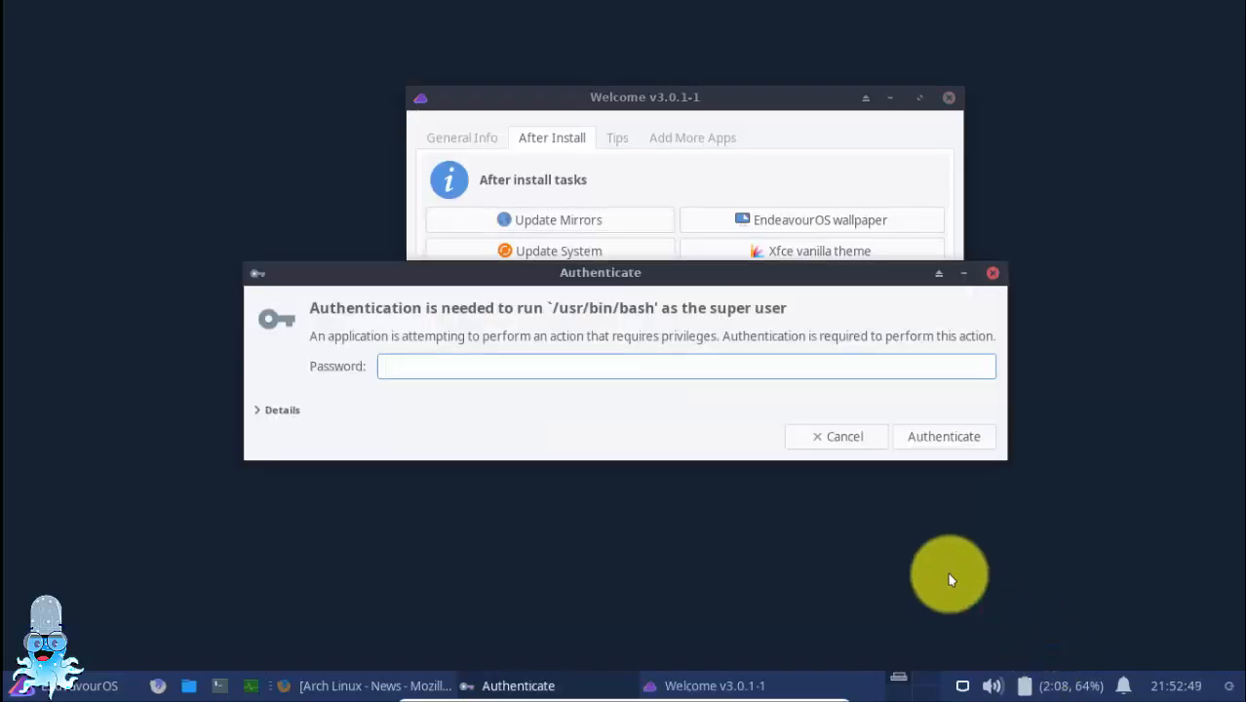
key("Num_Lock")
type("•••••")
key("Return")
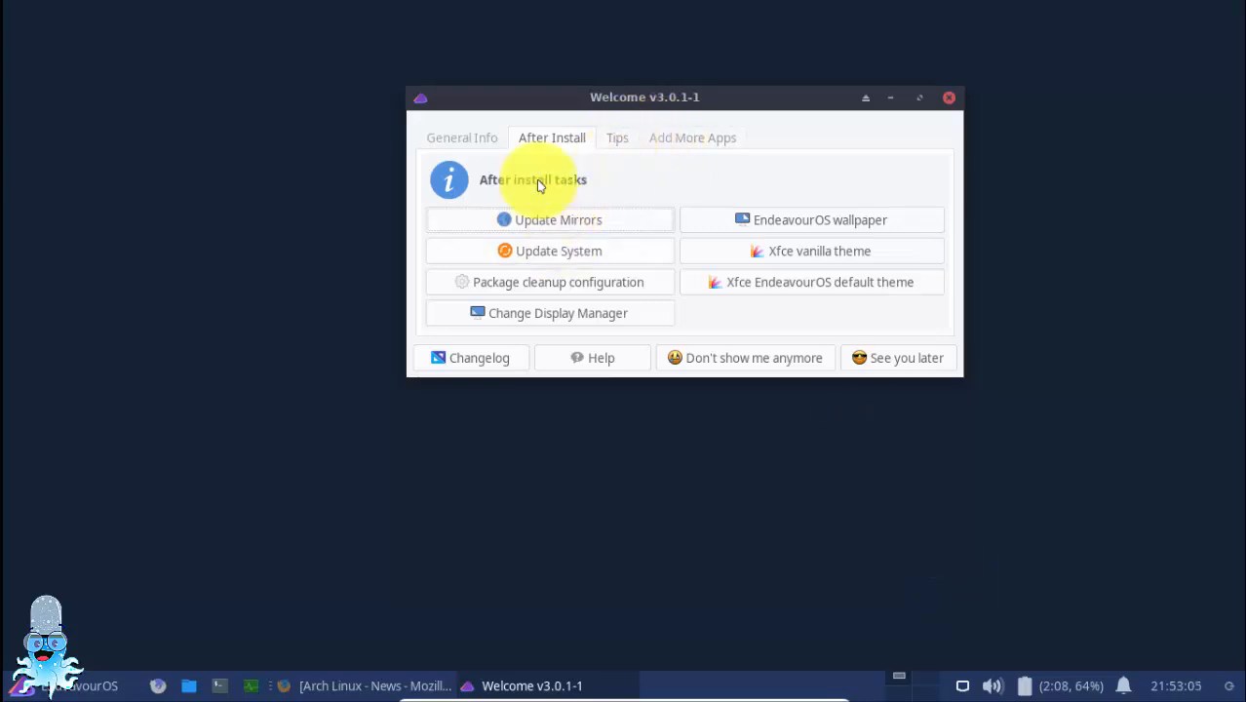
Look over Welcome's General Info page, run Update System from the after-install tasks, and dismiss its notice
left_click(488, 137)
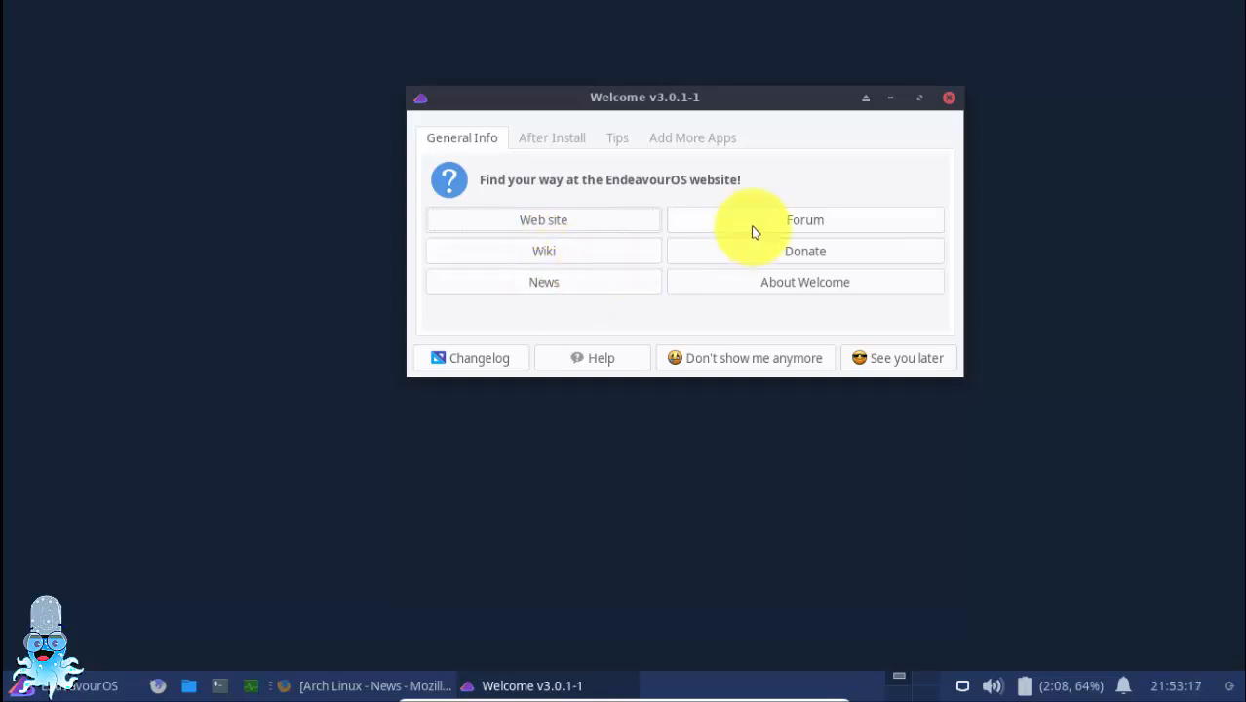
left_click(550, 137)
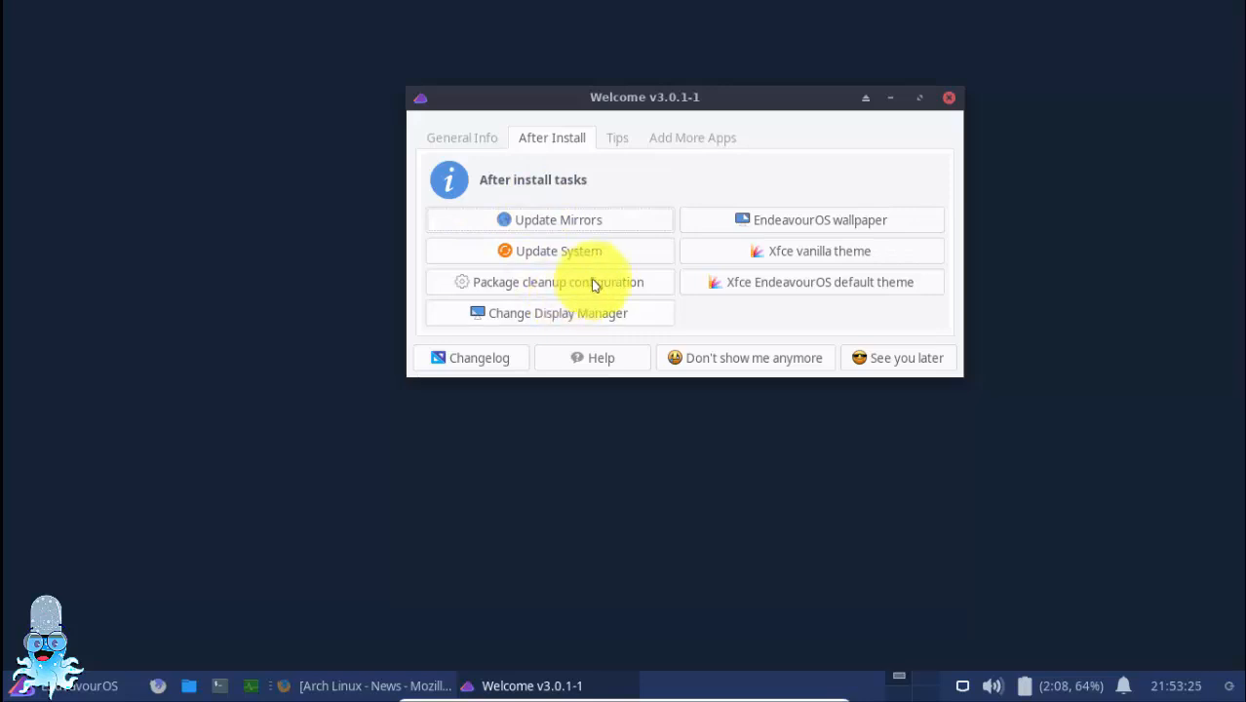
left_click(624, 261)
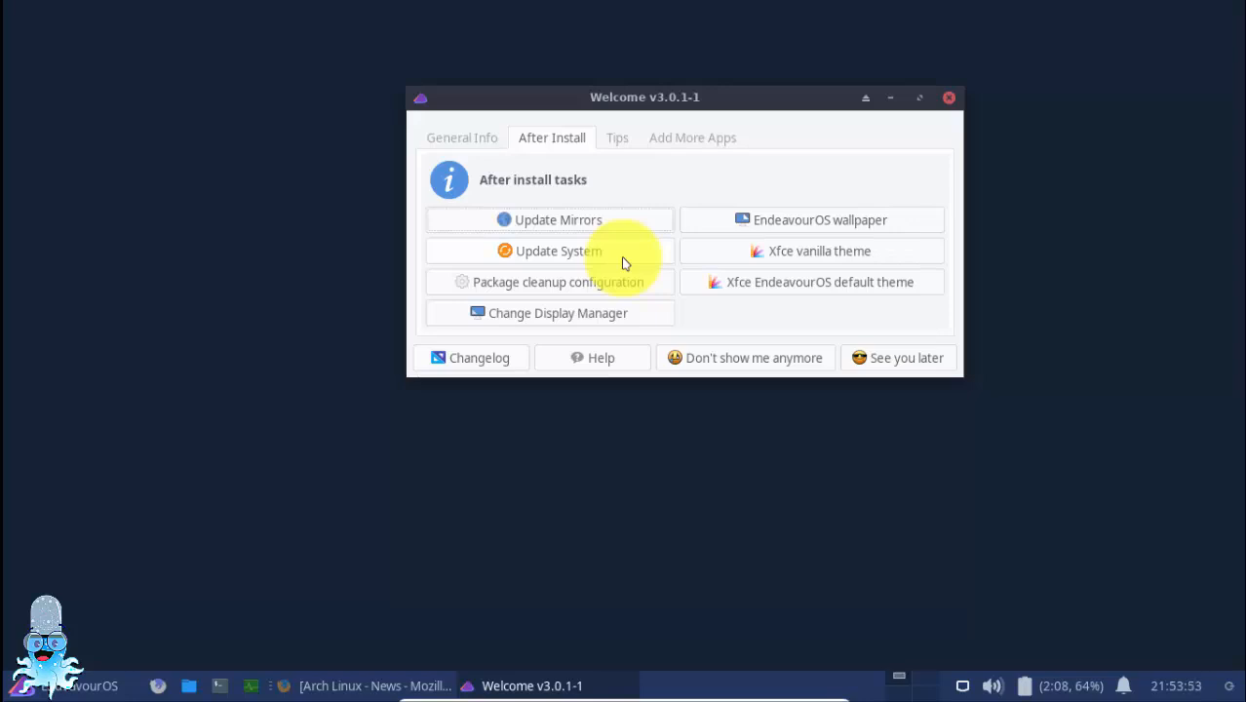
left_click(531, 255)
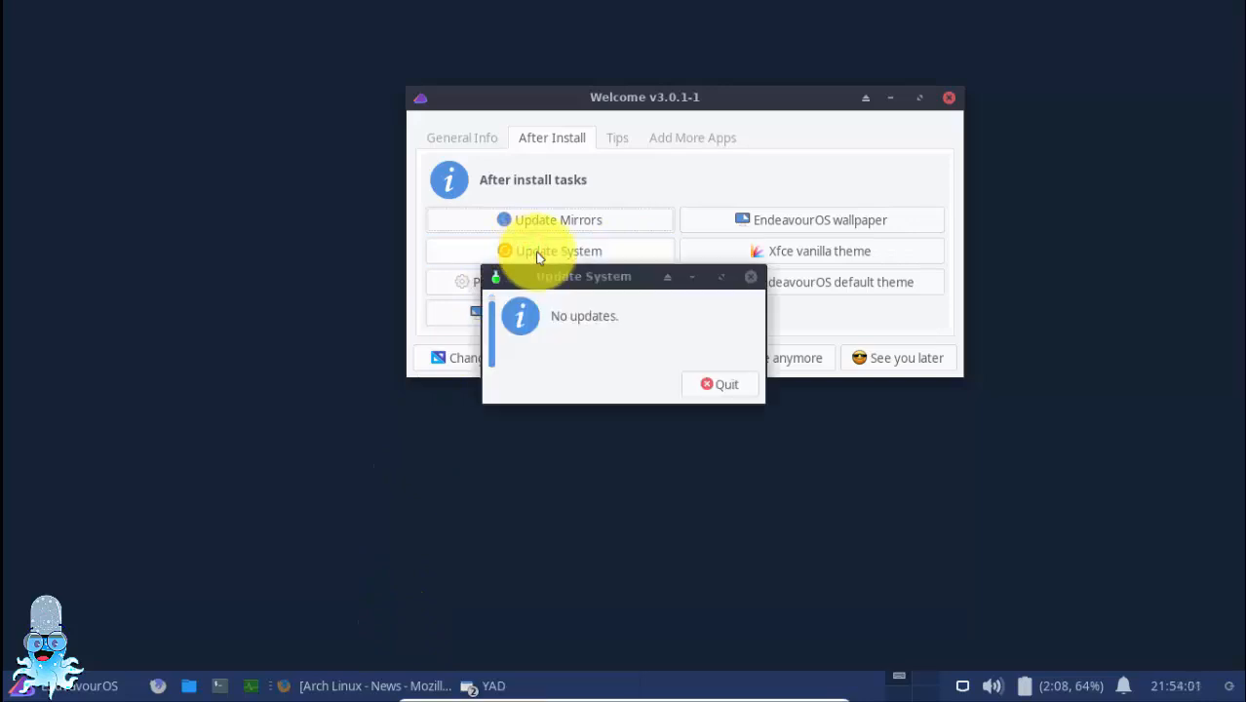
left_click(723, 386)
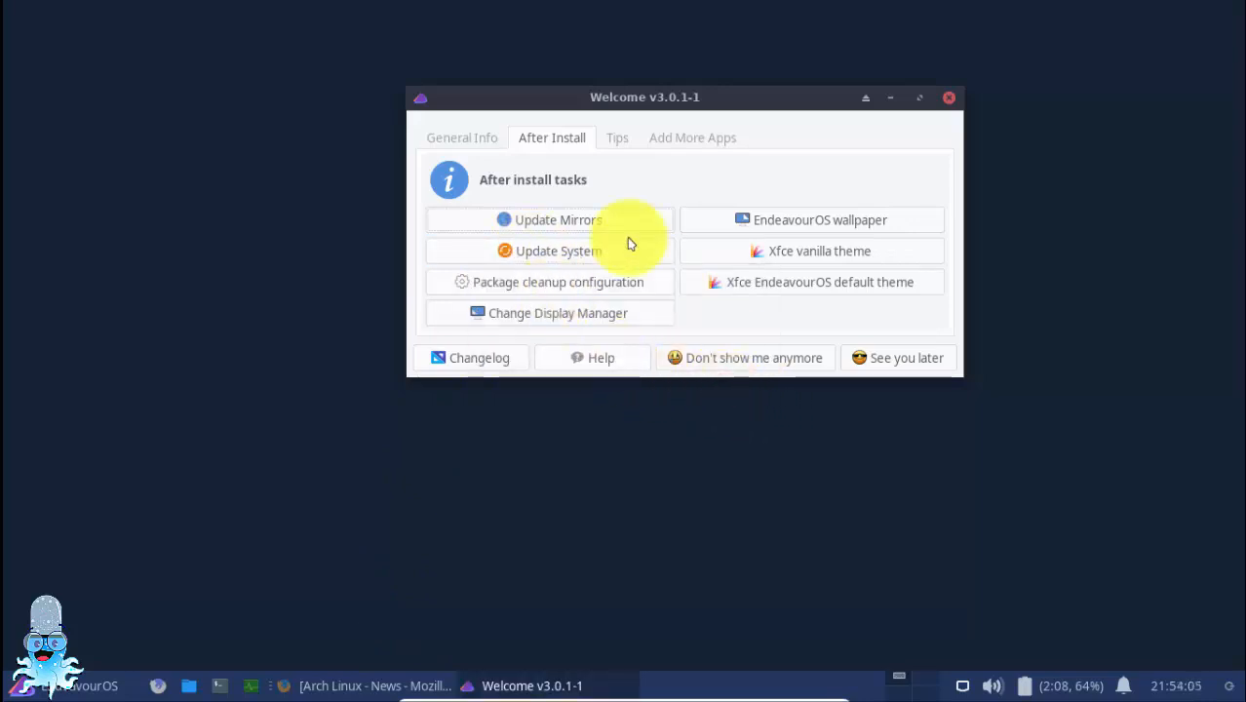
Open the AUR & yay! page from Welcome's useful tips and read how to install packages with yay
left_click(617, 140)
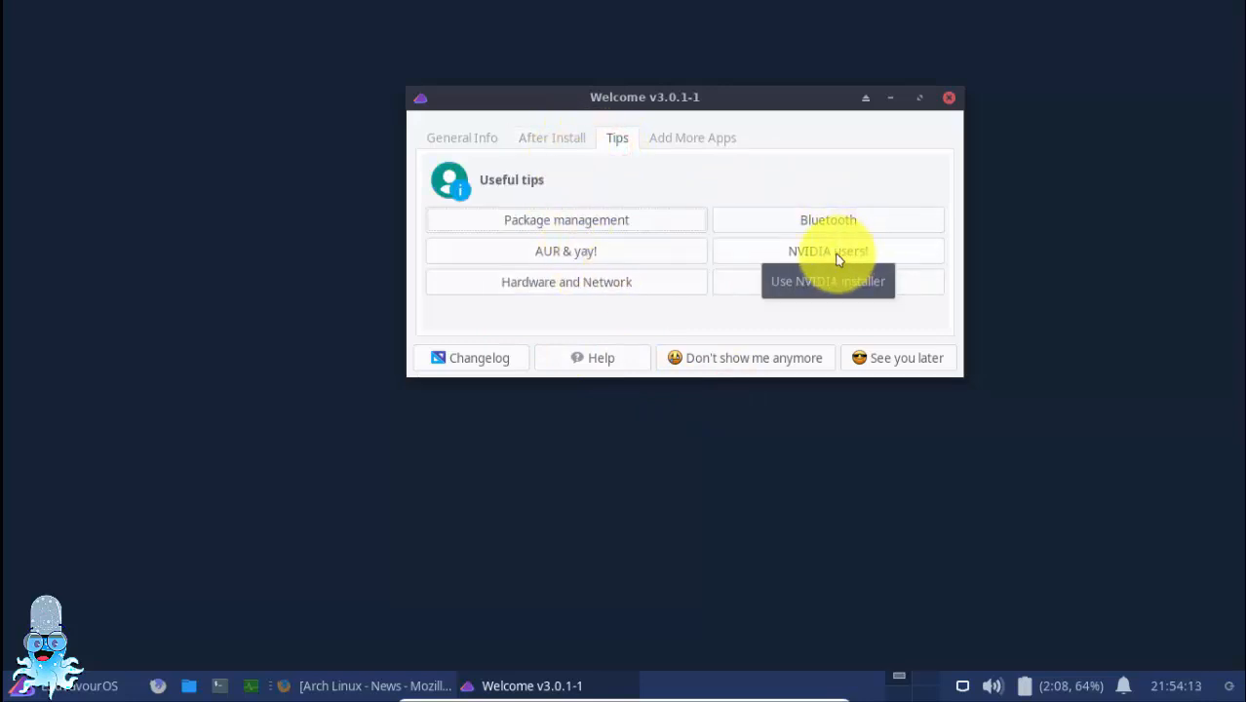
left_click(584, 253)
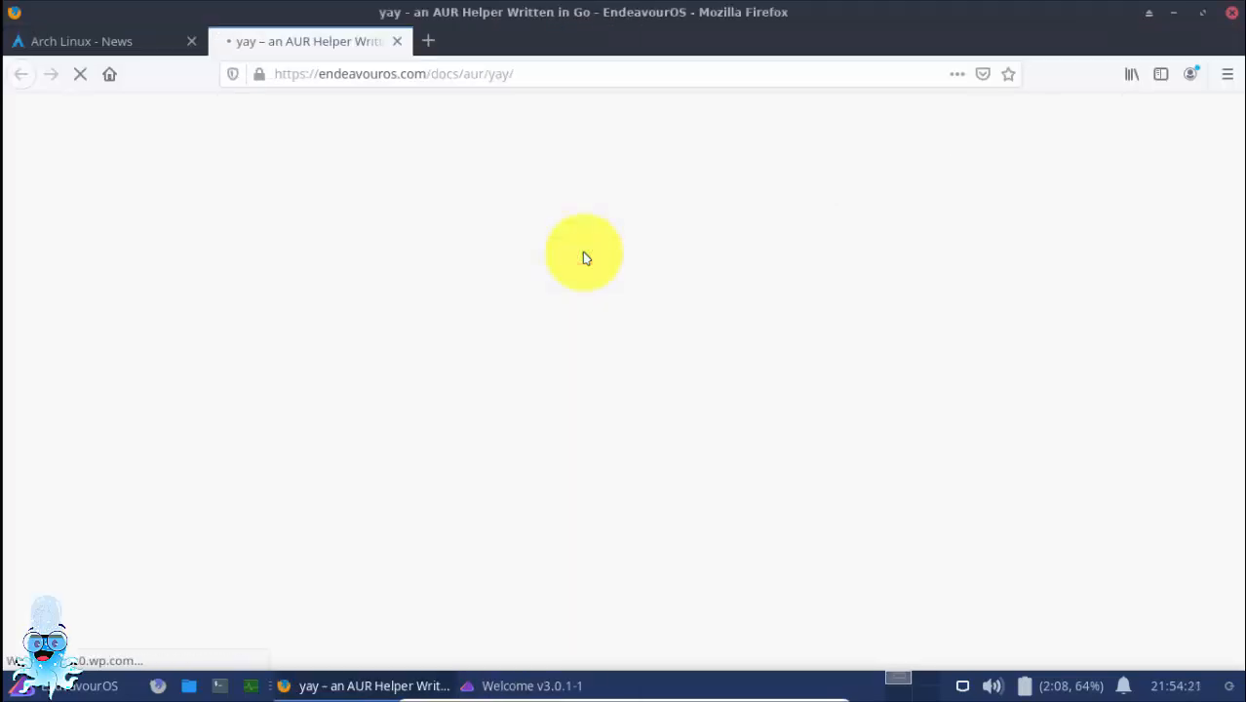
left_click_drag(487, 547, 923, 531)
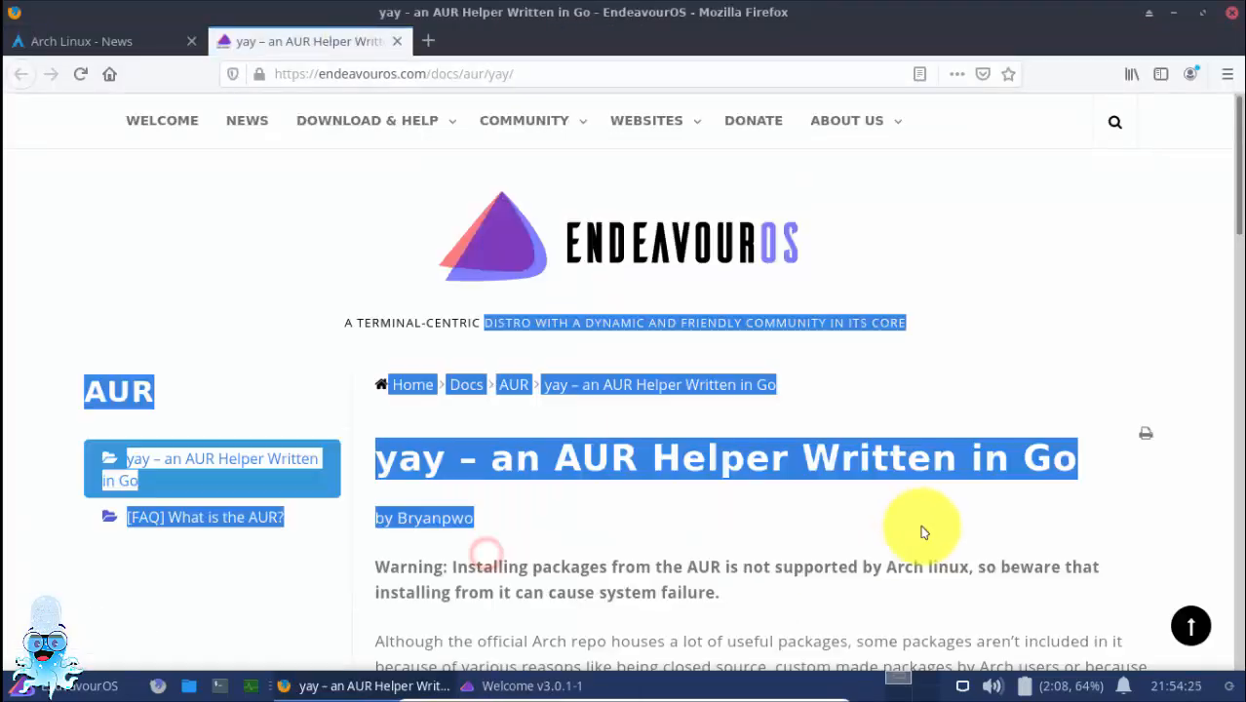
left_click(923, 532)
scroll(923, 531, "down", 5)
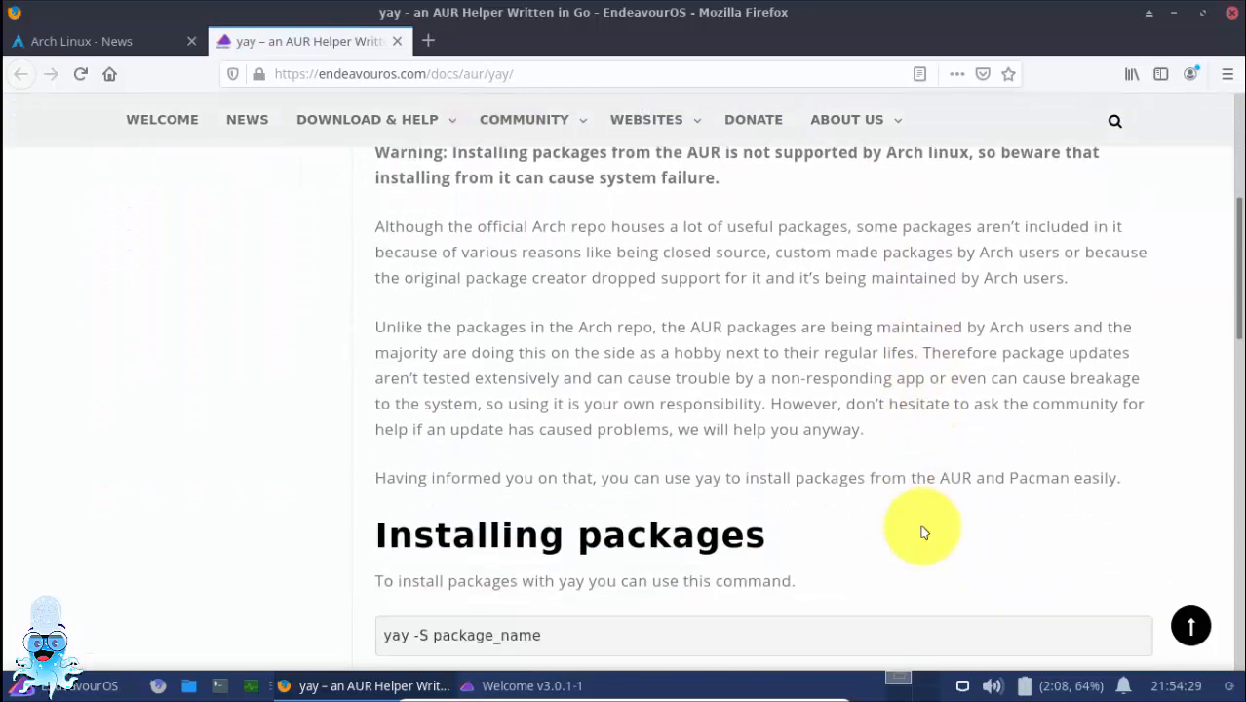
scroll(922, 529, "down", 3)
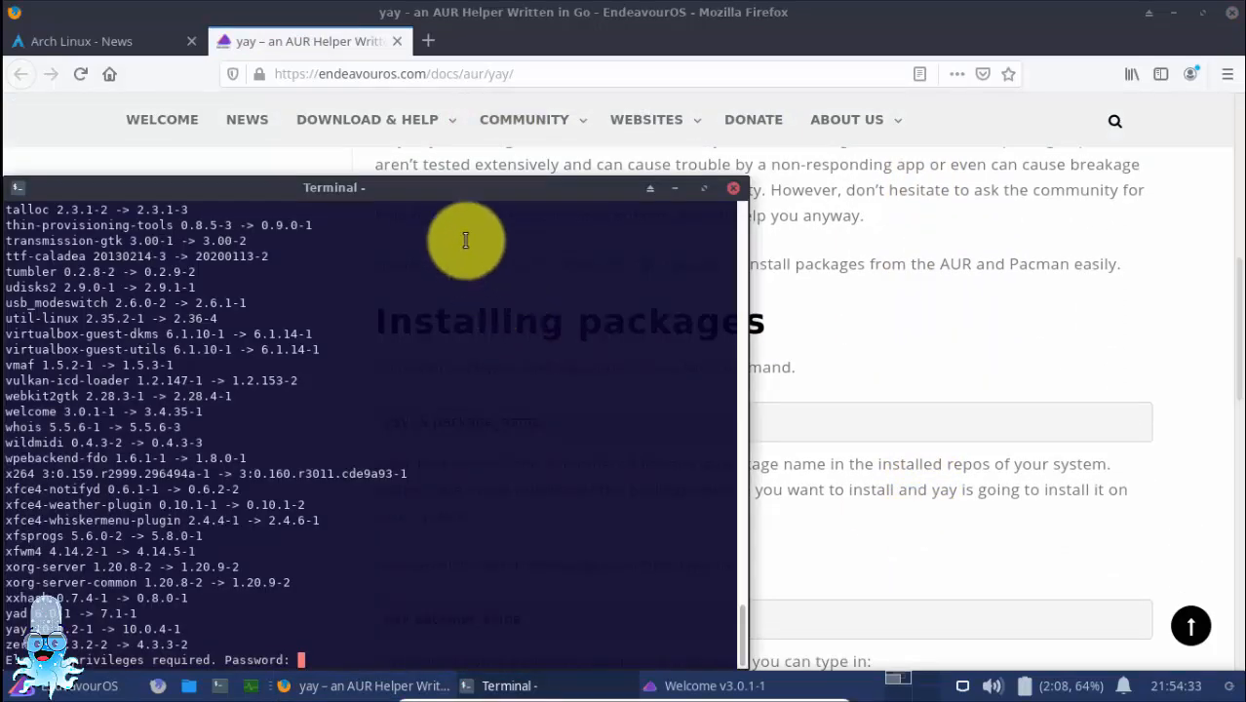
Move the update terminal clear of the lower edge and authorize the system update with the account password
left_click_drag(427, 186, 663, 52)
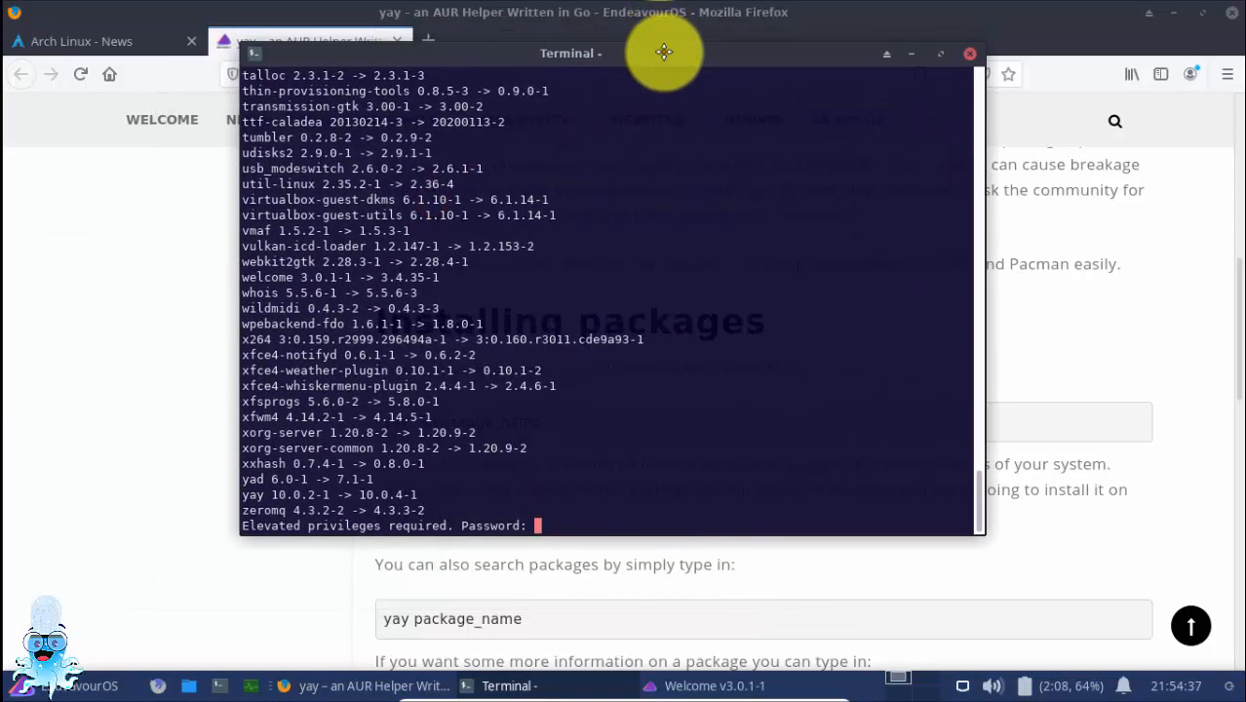
left_click(554, 497)
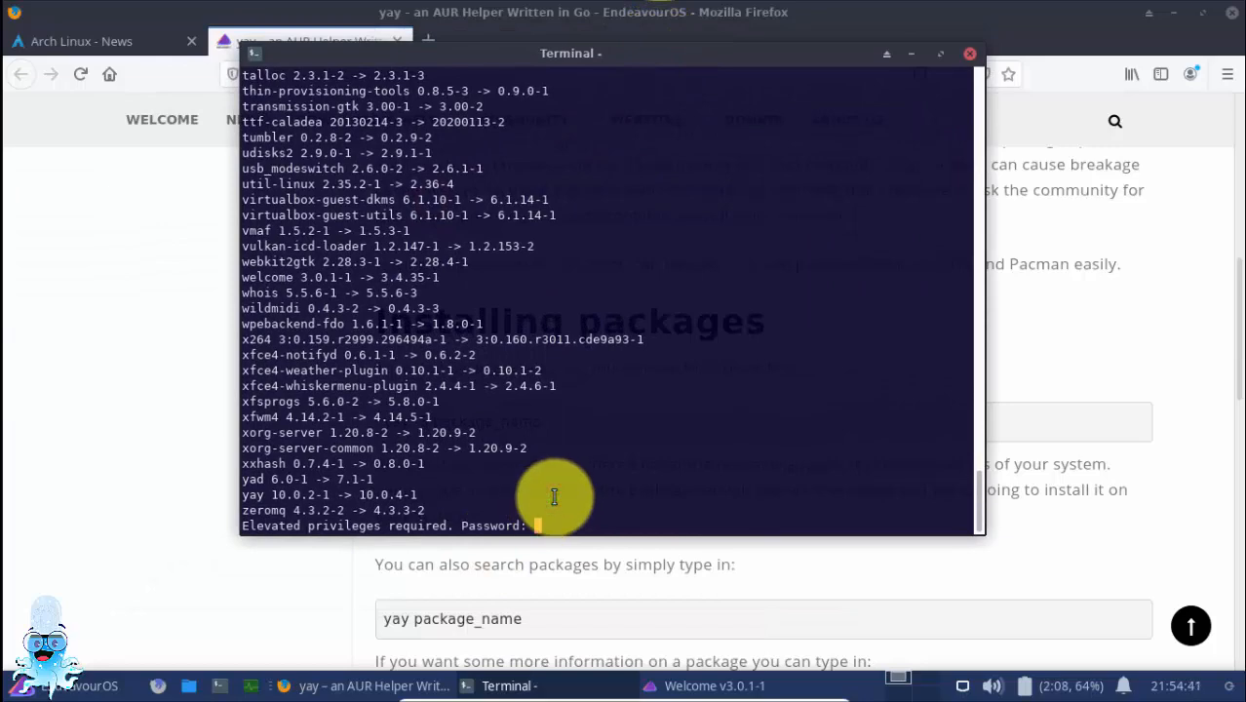
key("Return")
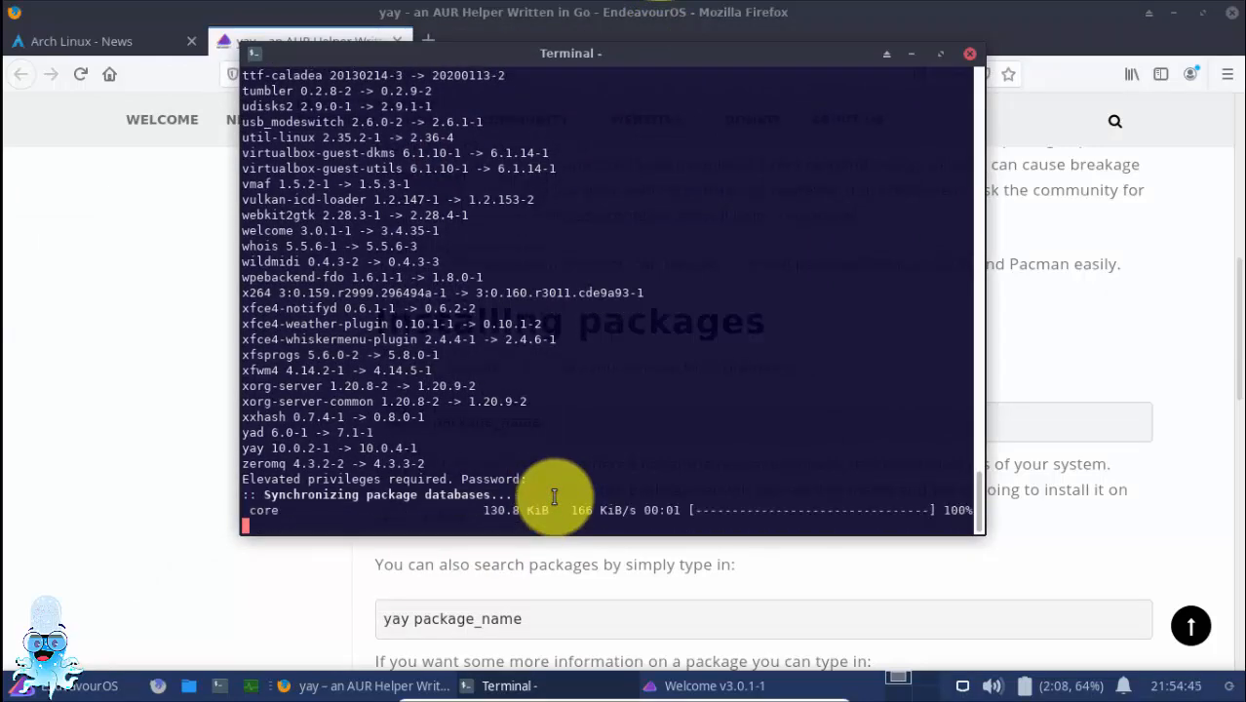
Read the yay commands for installing, searching and updating packages on the EndeavourOS page, and minimize the browser
left_click(174, 441)
scroll(458, 448, "down", 3)
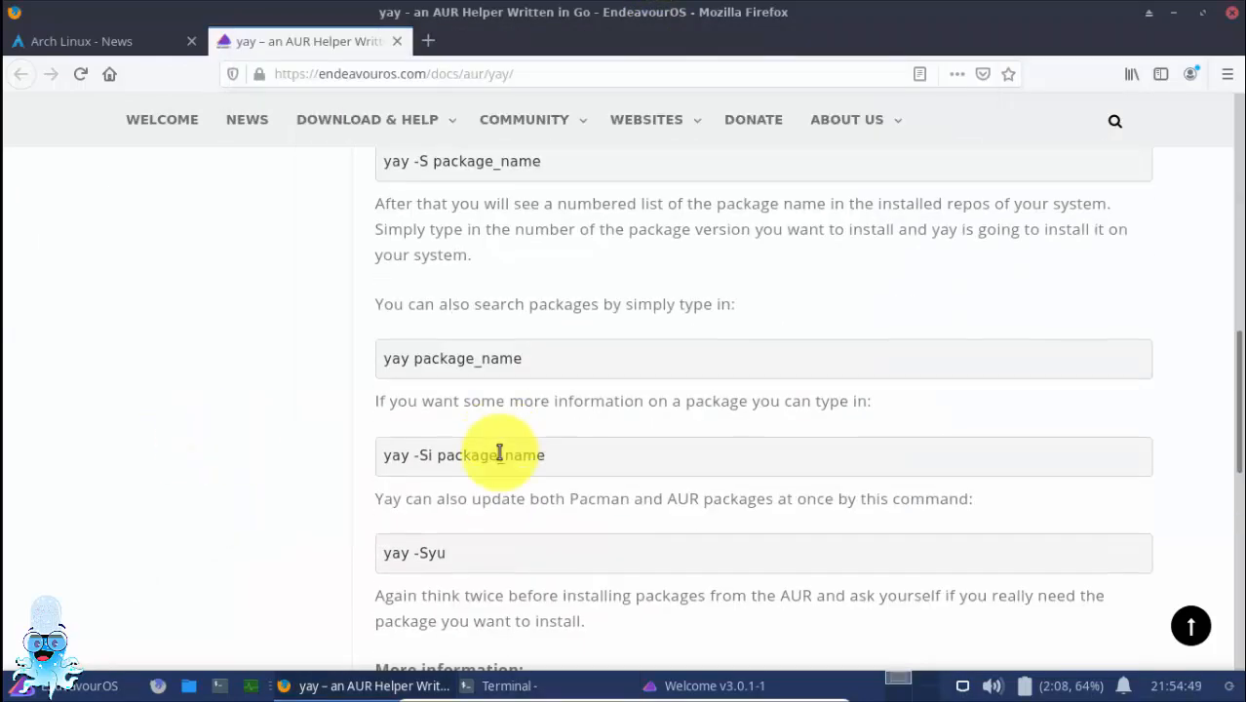
scroll(492, 449, "up", 2)
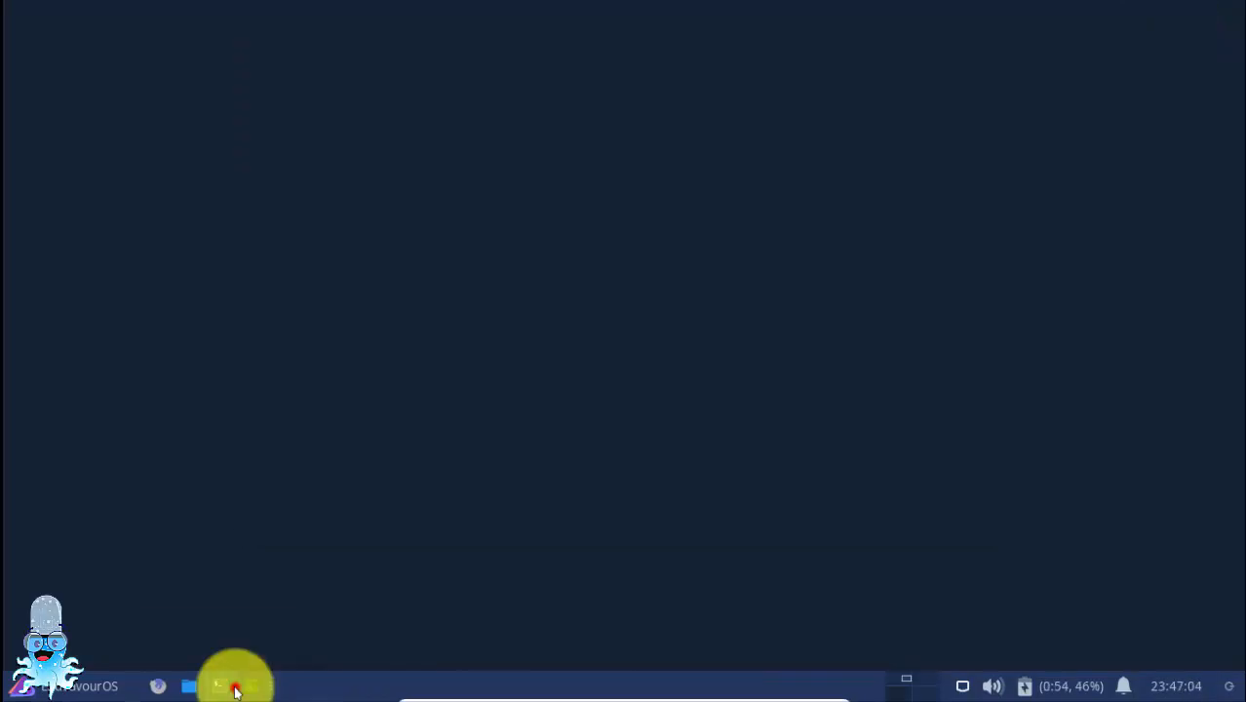
Open a new terminal, and launch the Welcome app by searching the applications menu for "wel"
left_click(234, 688)
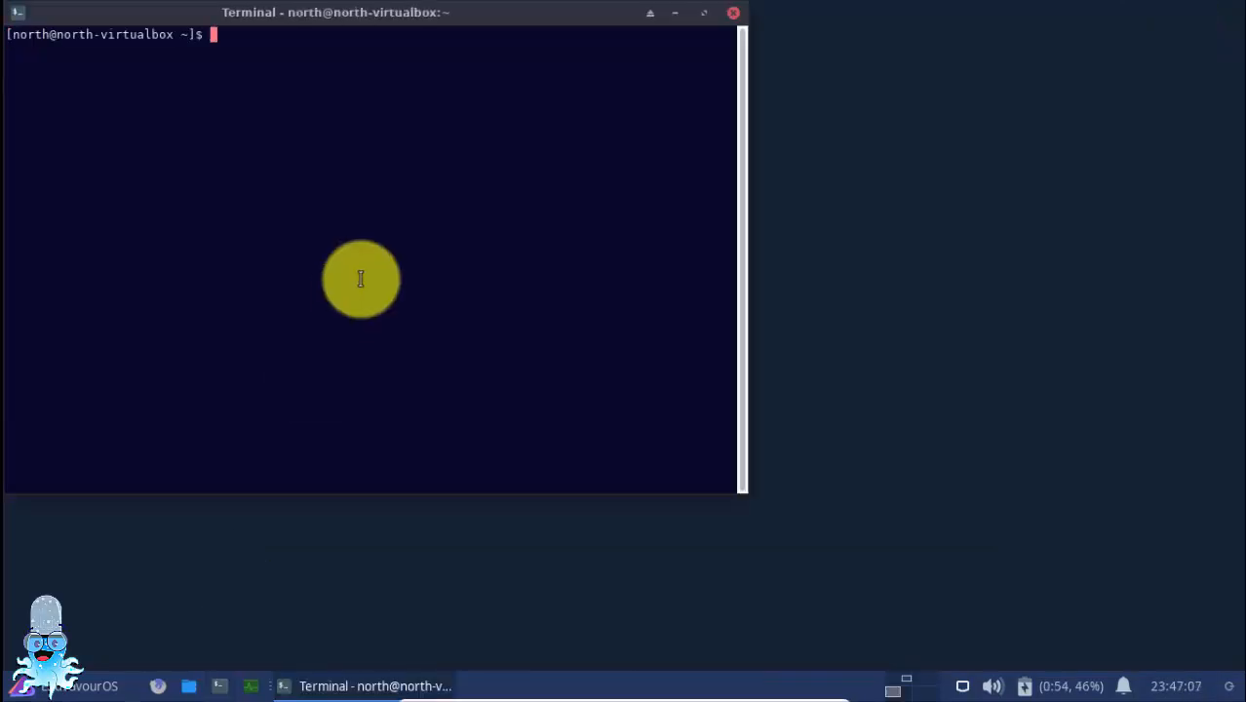
key("super")
type("wel")
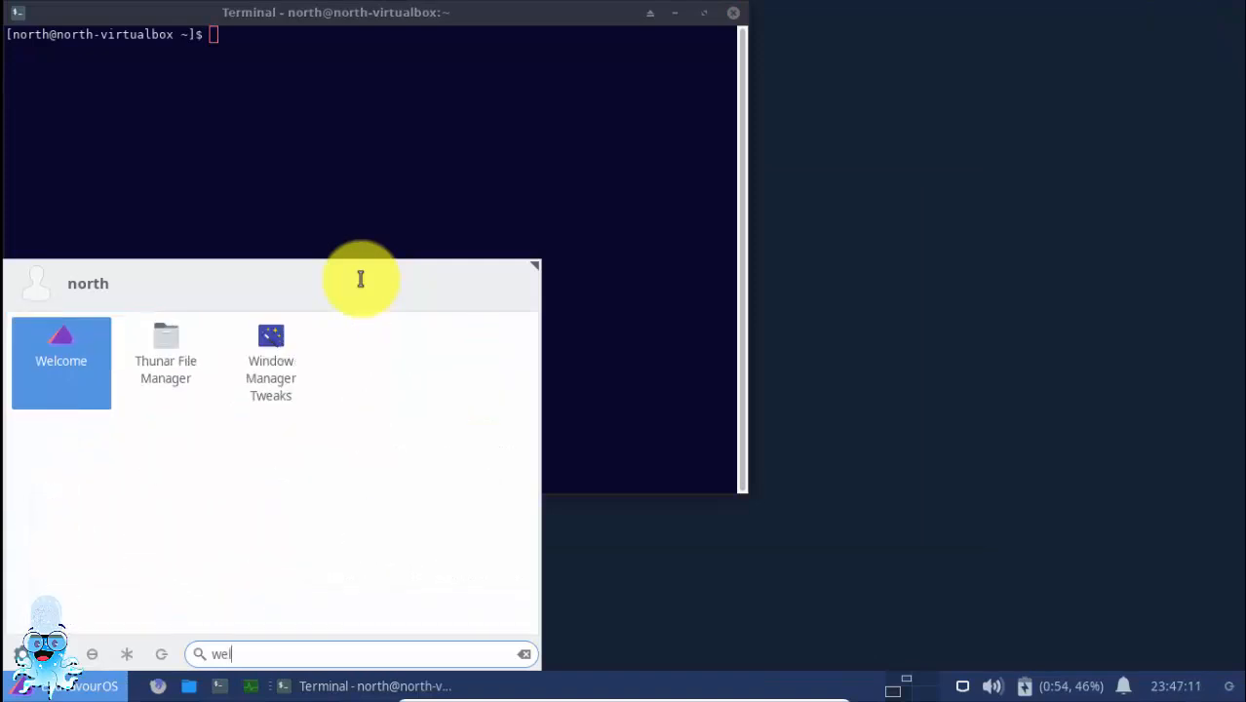
key("Return")
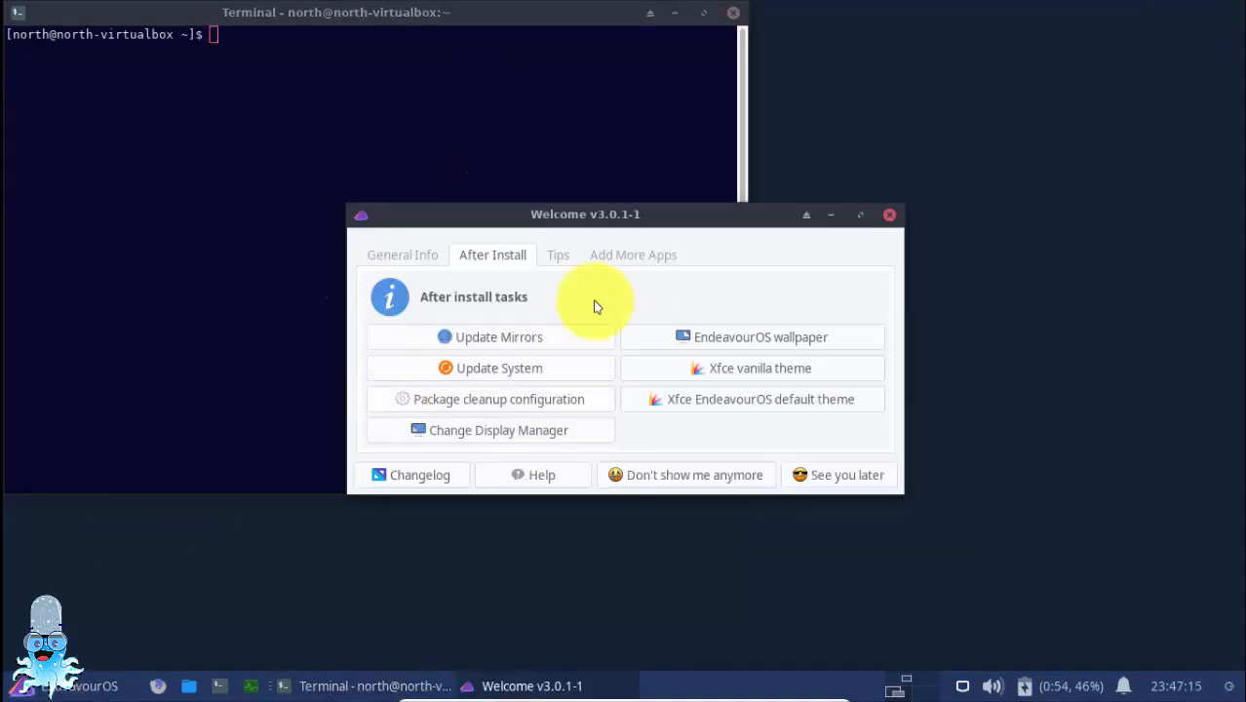
Show Welcome's useful tips and run yay in the terminal
left_click(552, 246)
left_click(557, 156)
type("yay")
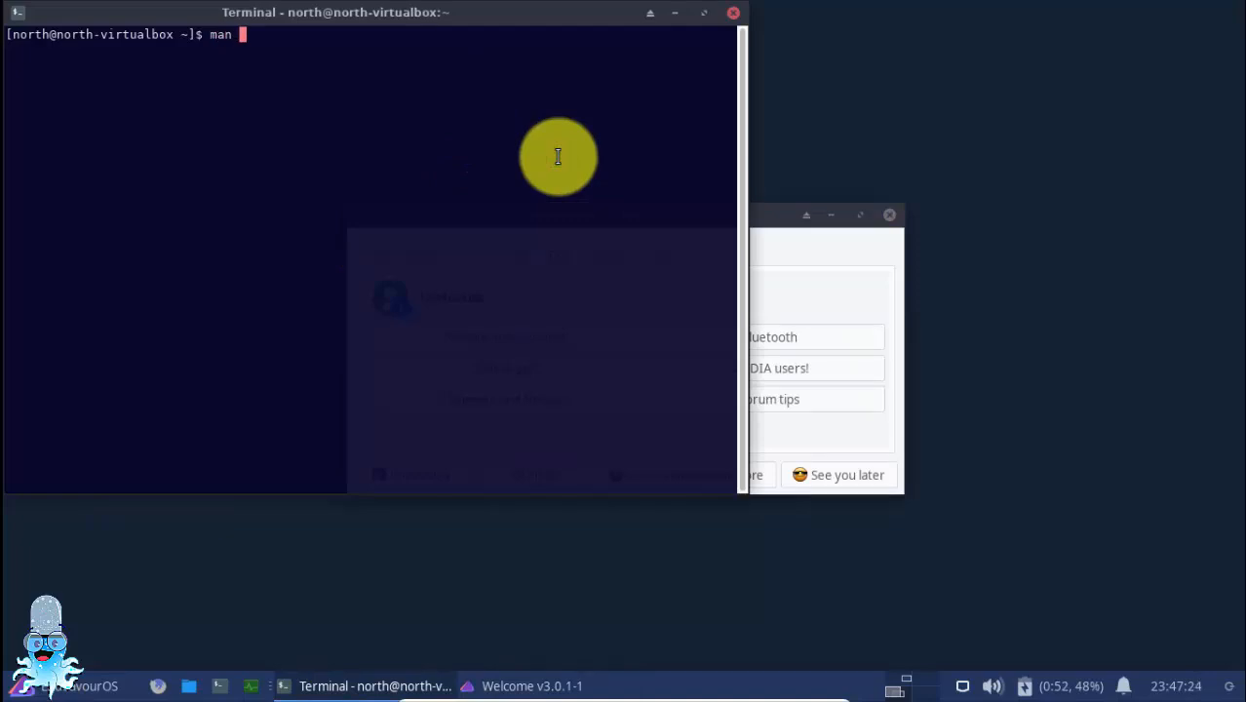
Maximize the terminal and read the name and description sections of the yay manual
left_click(703, 13)
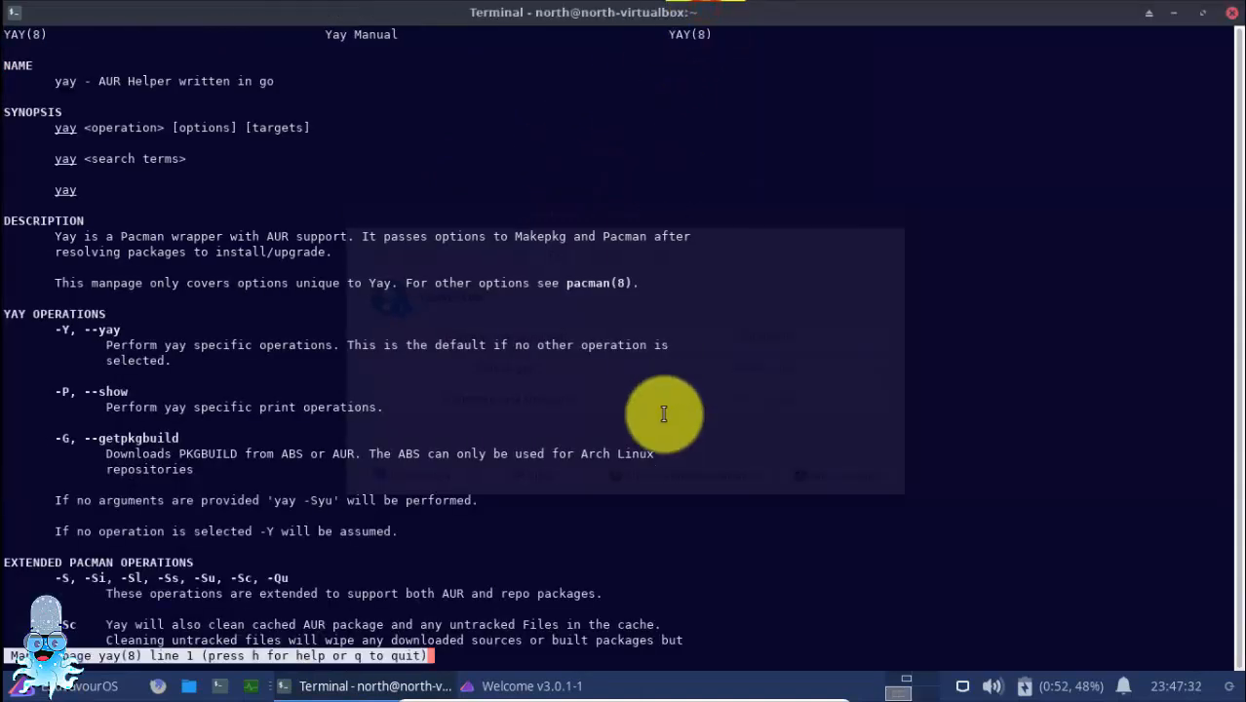
left_click_drag(179, 79, 306, 86)
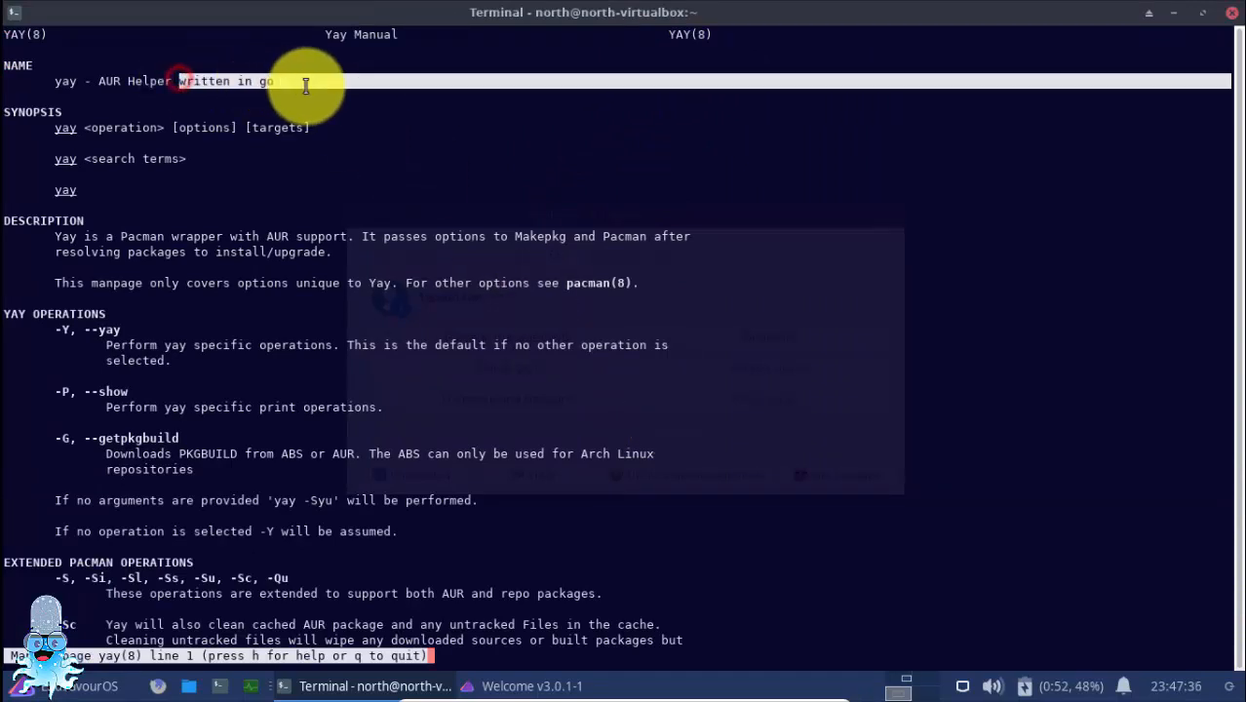
left_click(306, 87)
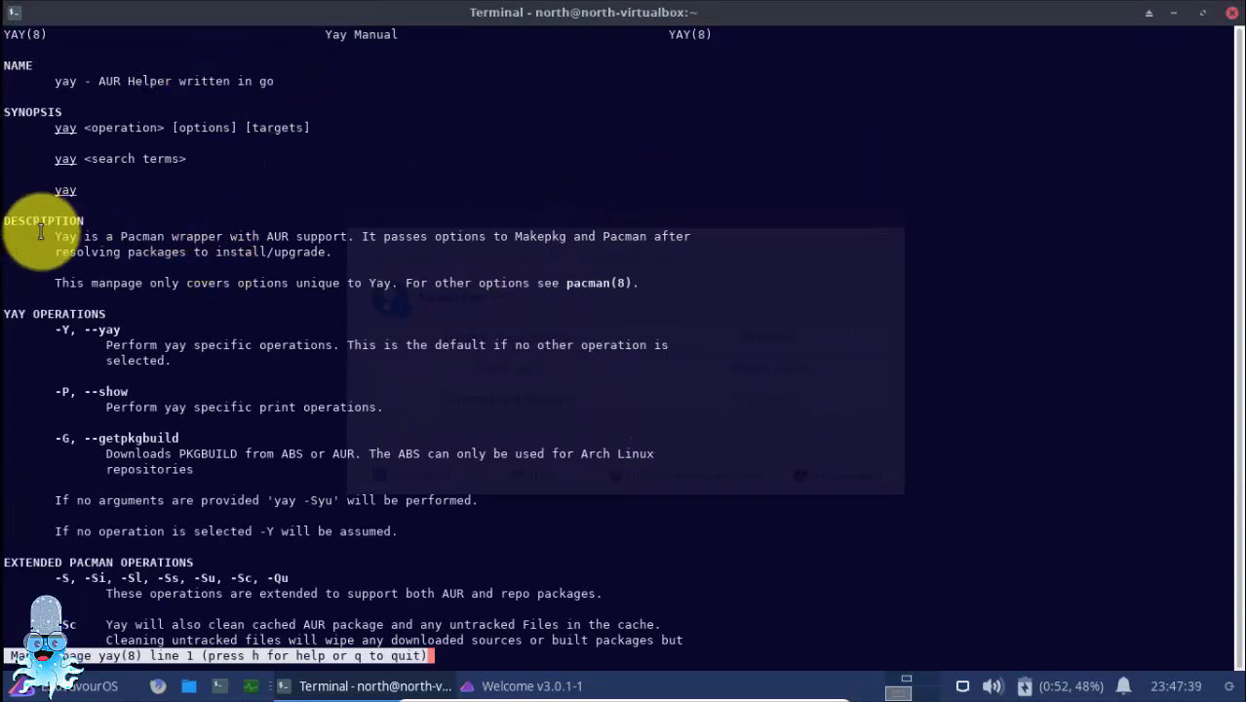
left_click_drag(41, 236, 317, 254)
left_click(390, 250)
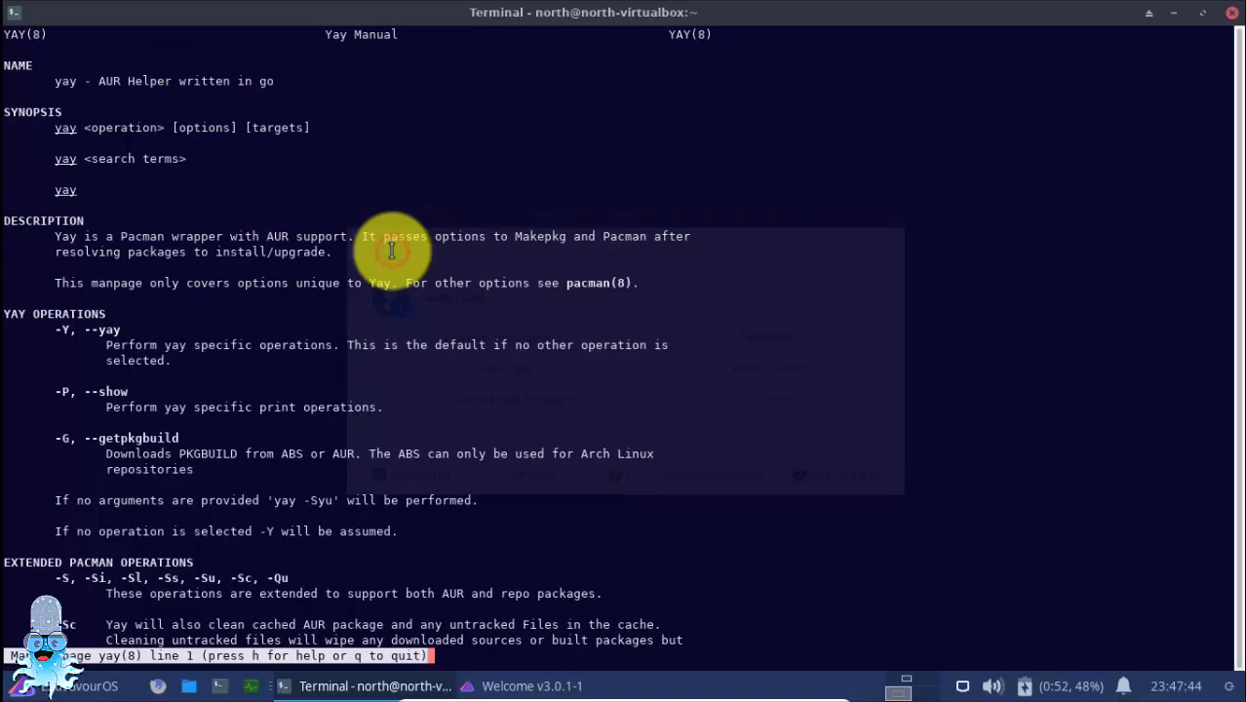
Read the yay manual's operations and usage examples through to the end, and quit the manual
scroll(391, 250, "down", 20)
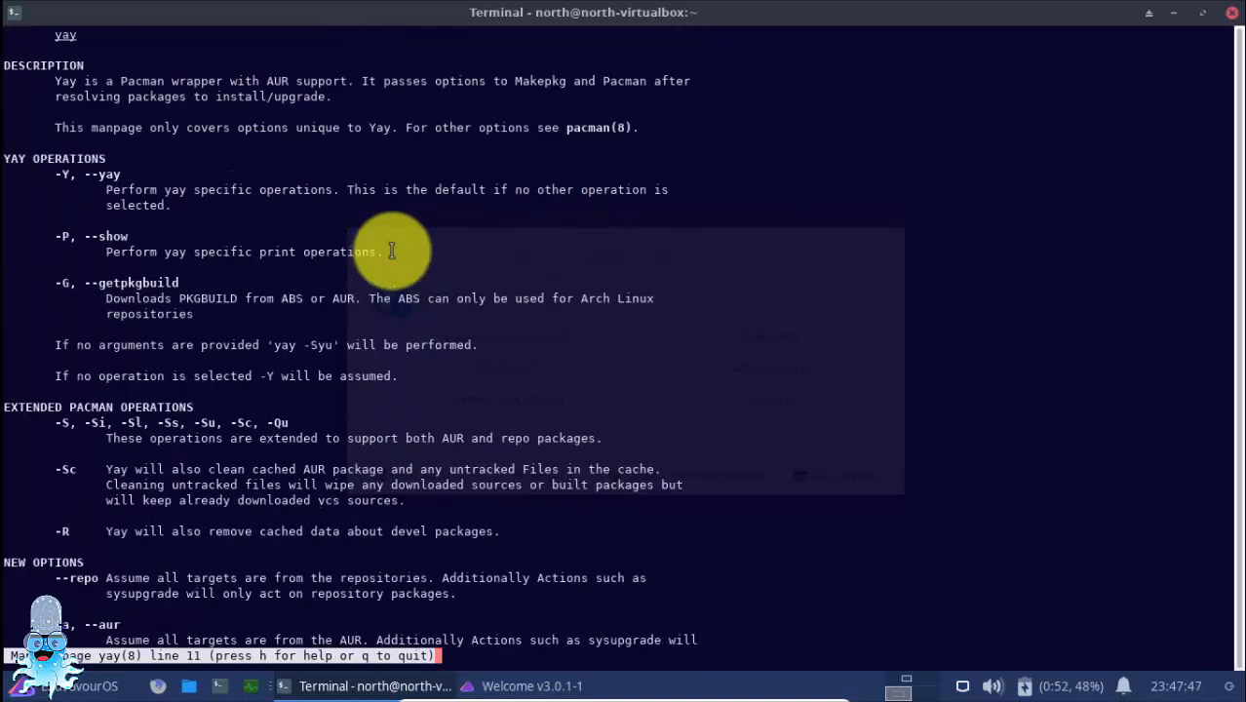
scroll(391, 251, "down", 20)
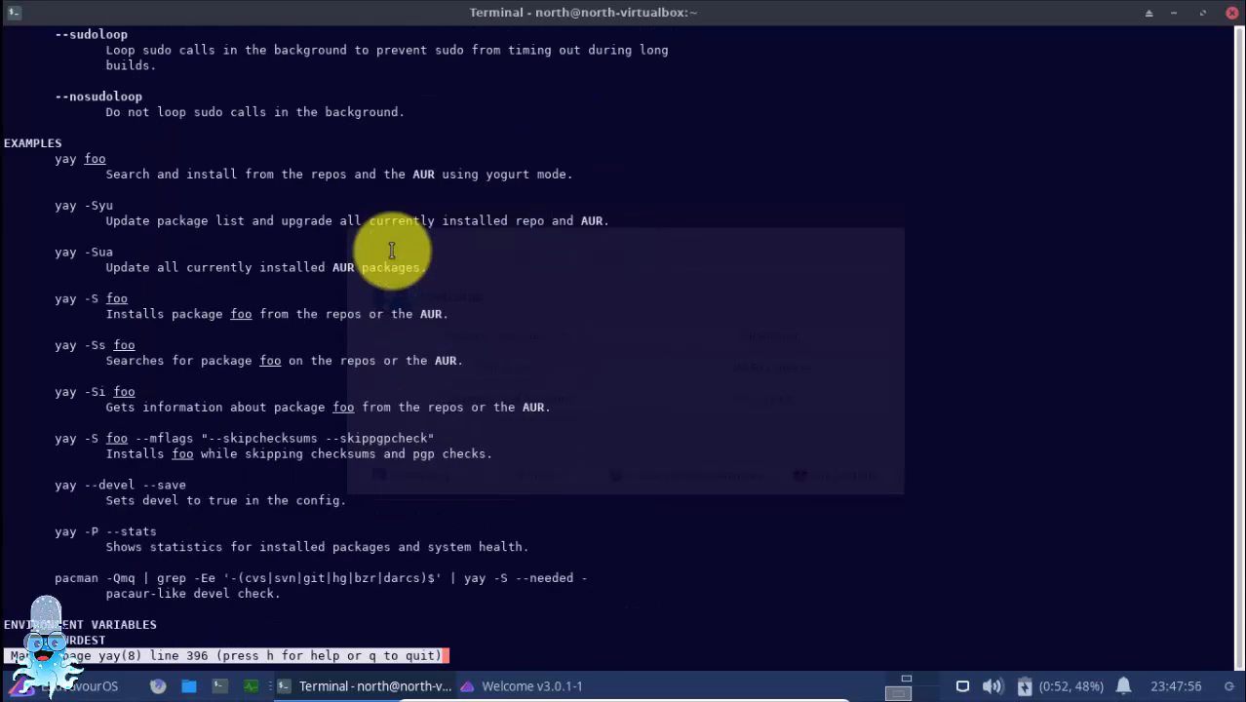
left_click_drag(39, 160, 600, 179)
left_click(600, 180)
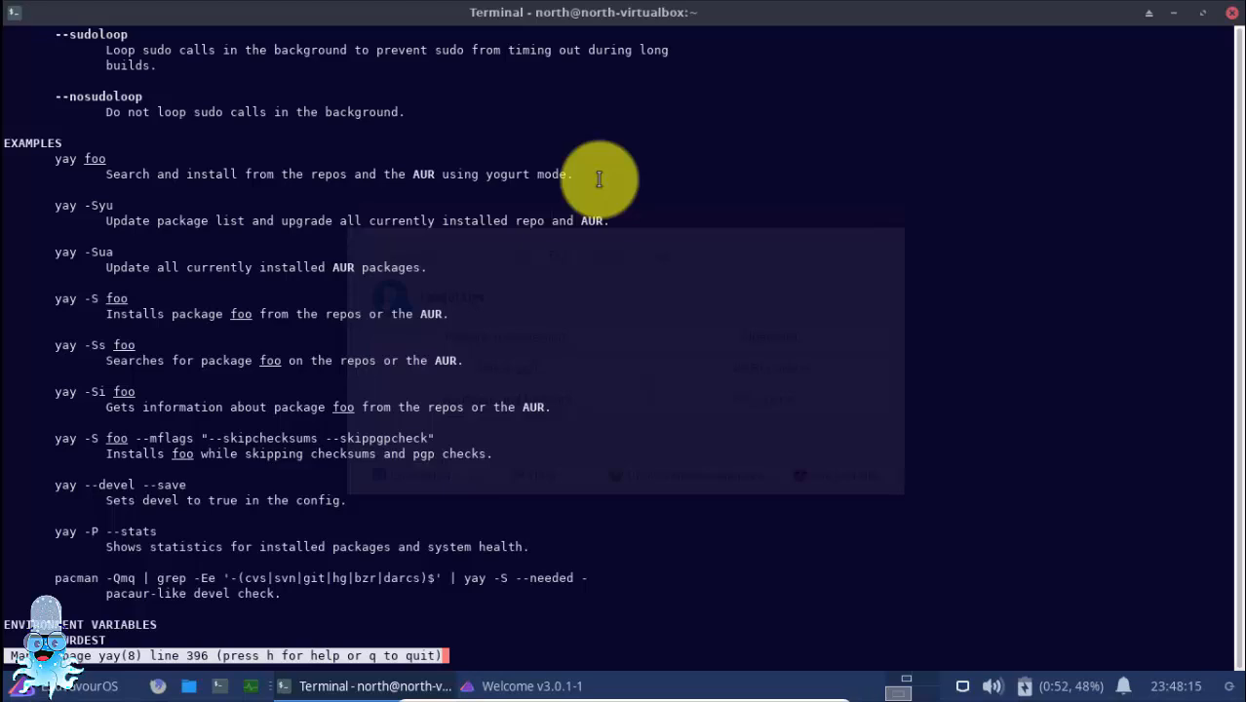
scroll(545, 434, "down", 15)
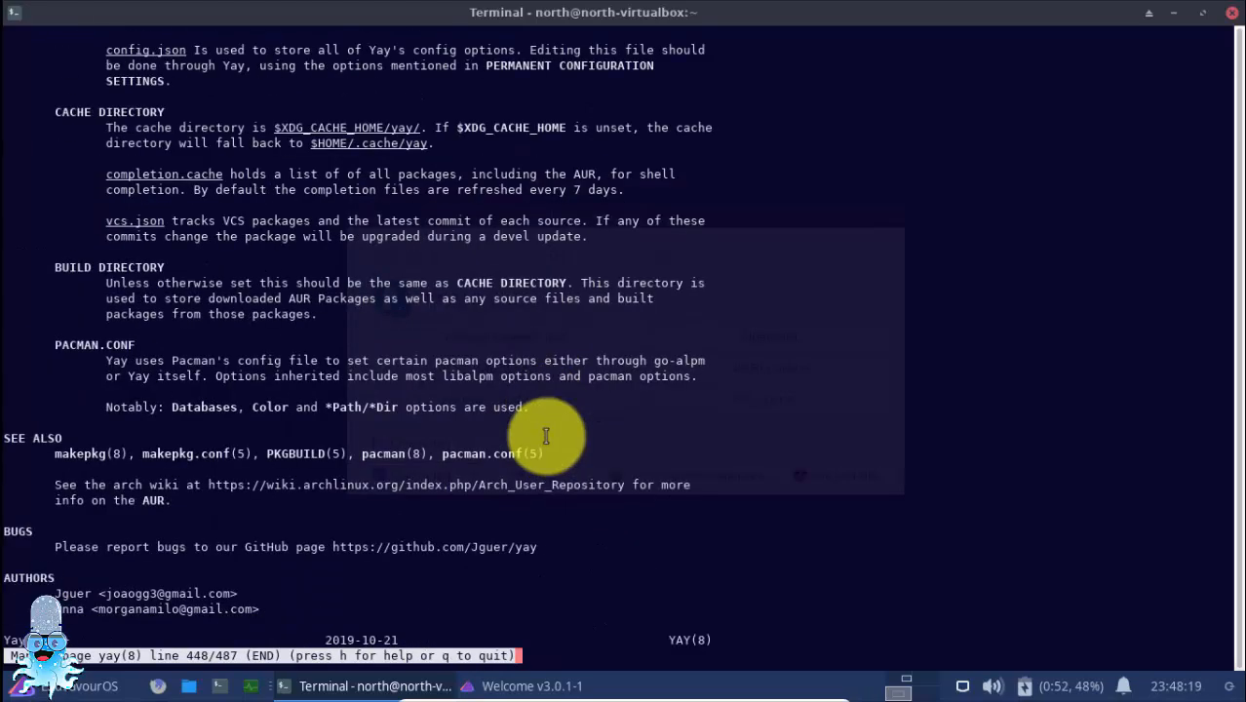
key("q")
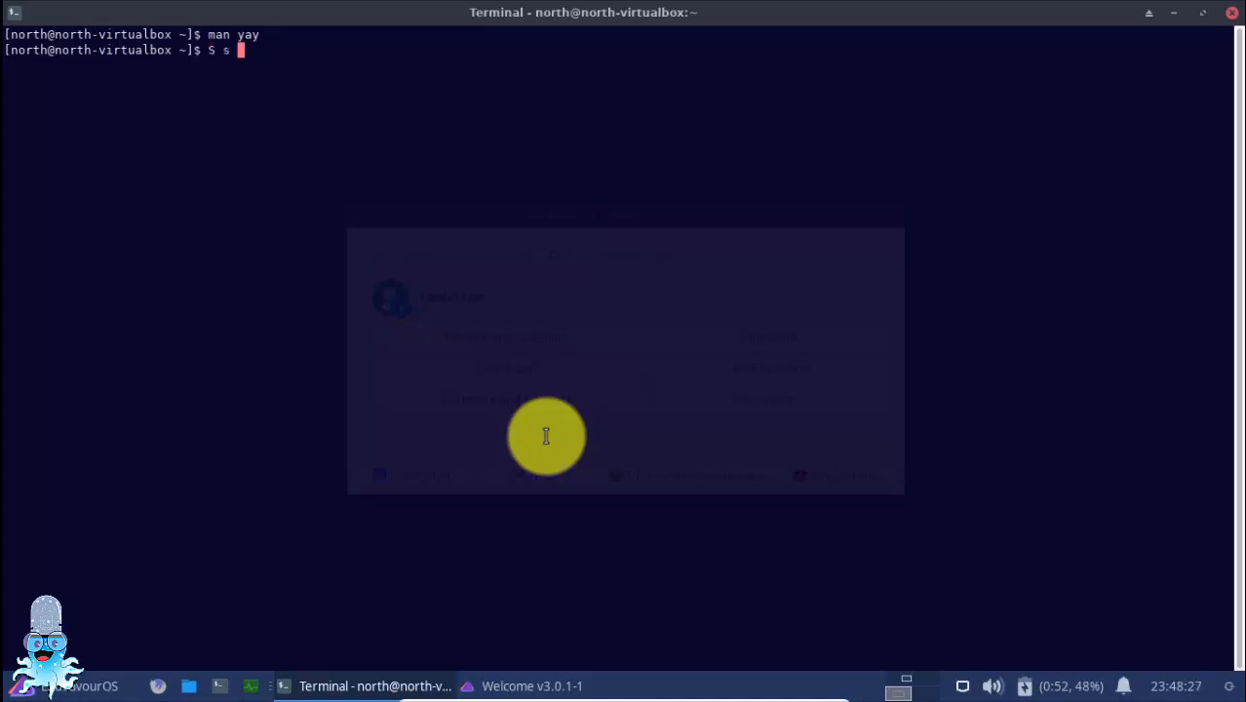
Run "yay S neofetch", answer "yes" to the package selection, and run neofetch
key("BackSpace")
key("BackSpace")
key("BackSpace")
type("yay S neofetch")
key("Return")
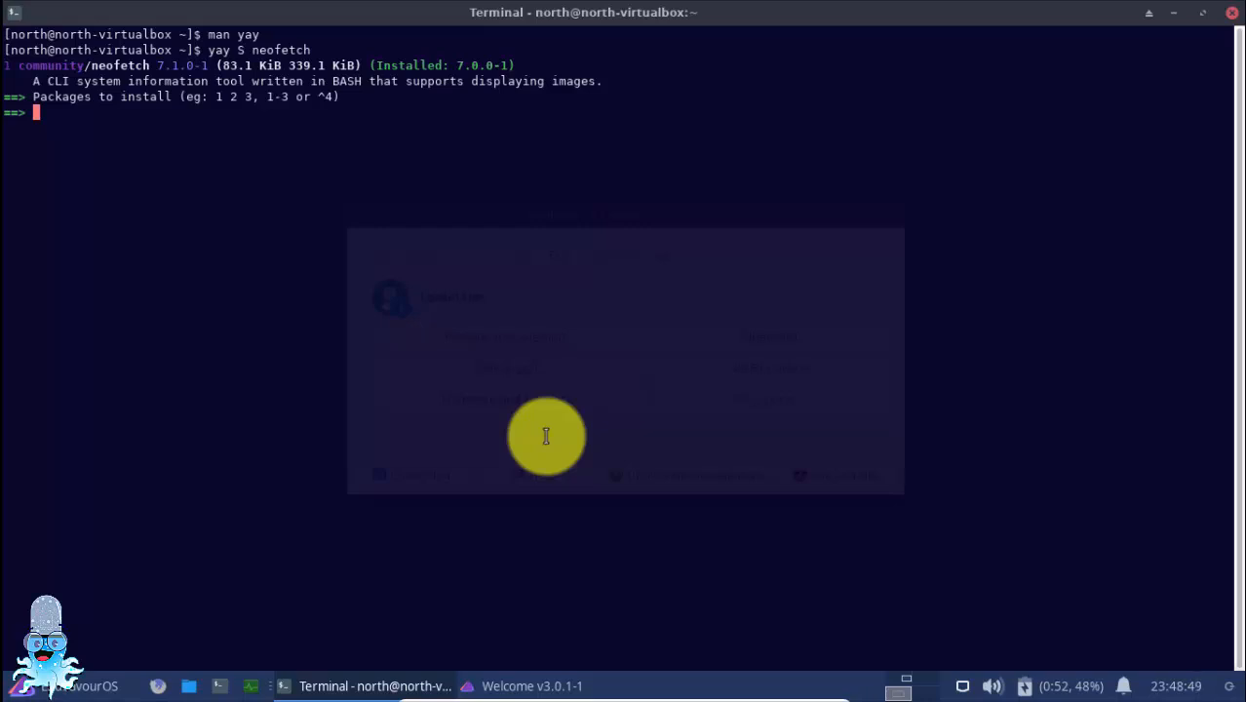
key("Return")
type("neofetch")
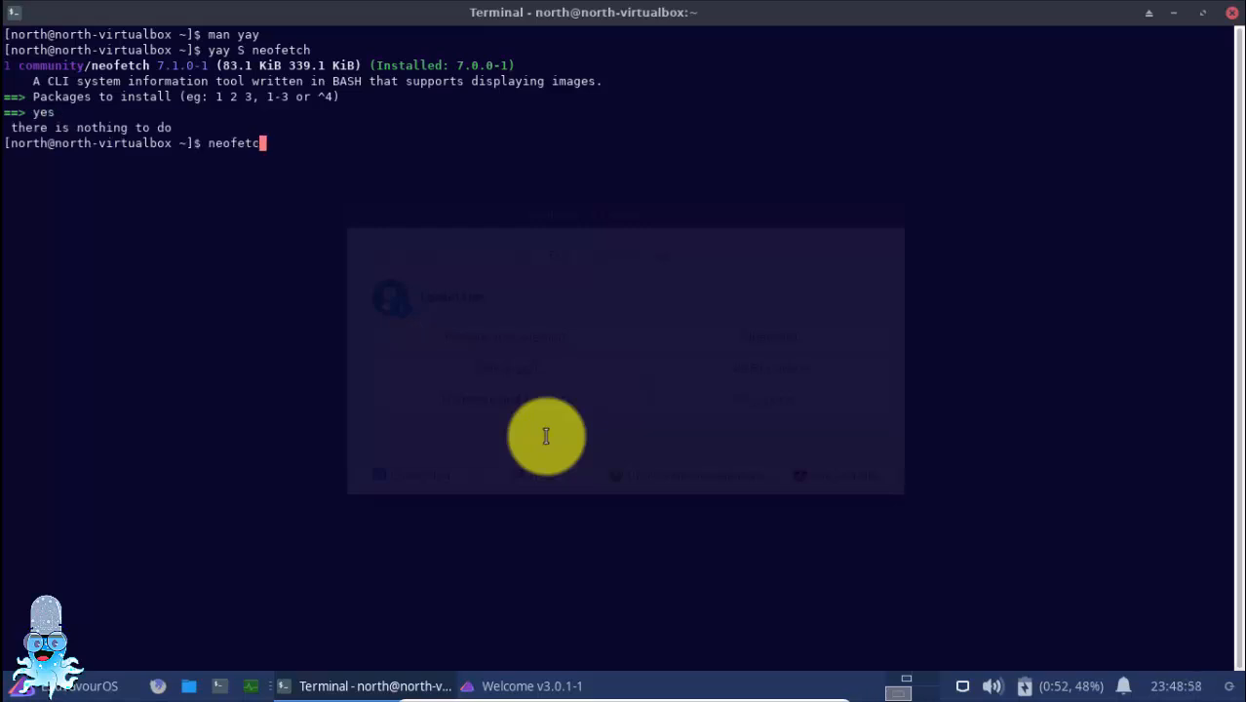
key("Return")
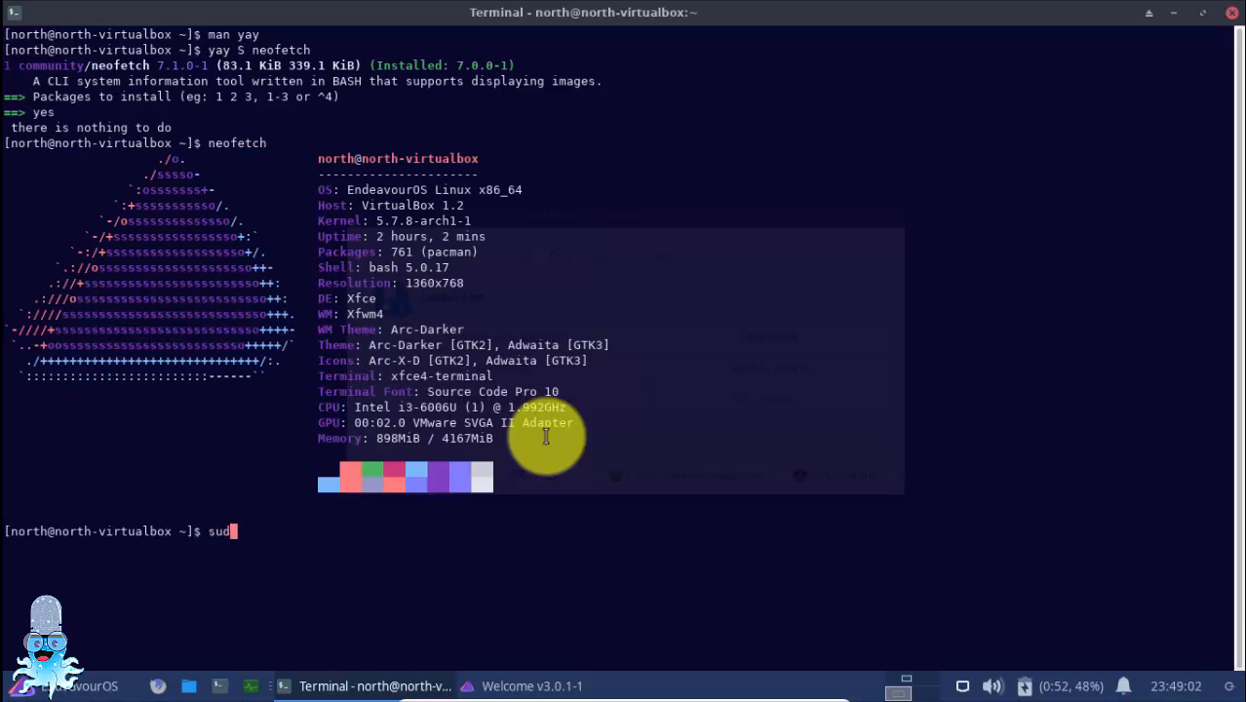
Edit ~/.bashrc with sudo nano to add neofetch as its last line, save it, and exit the editor and the terminal
type("sudo nano ~/.bashrc")
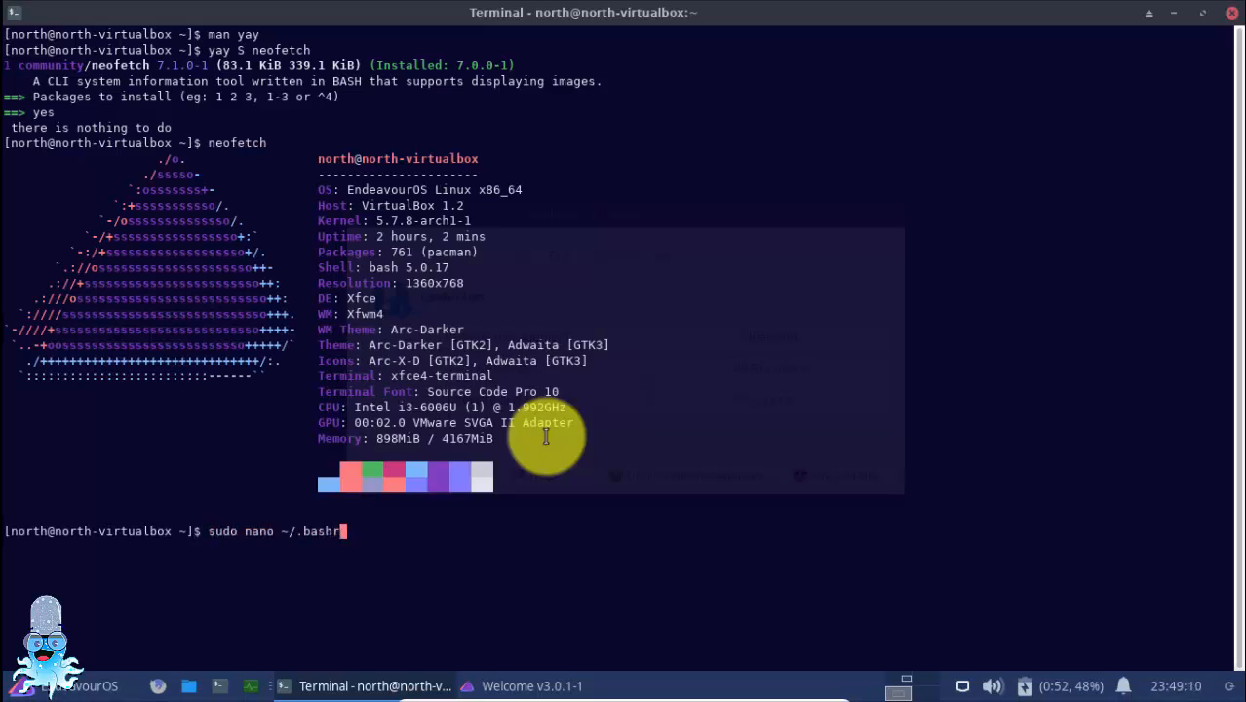
key("Return")
key("Return")
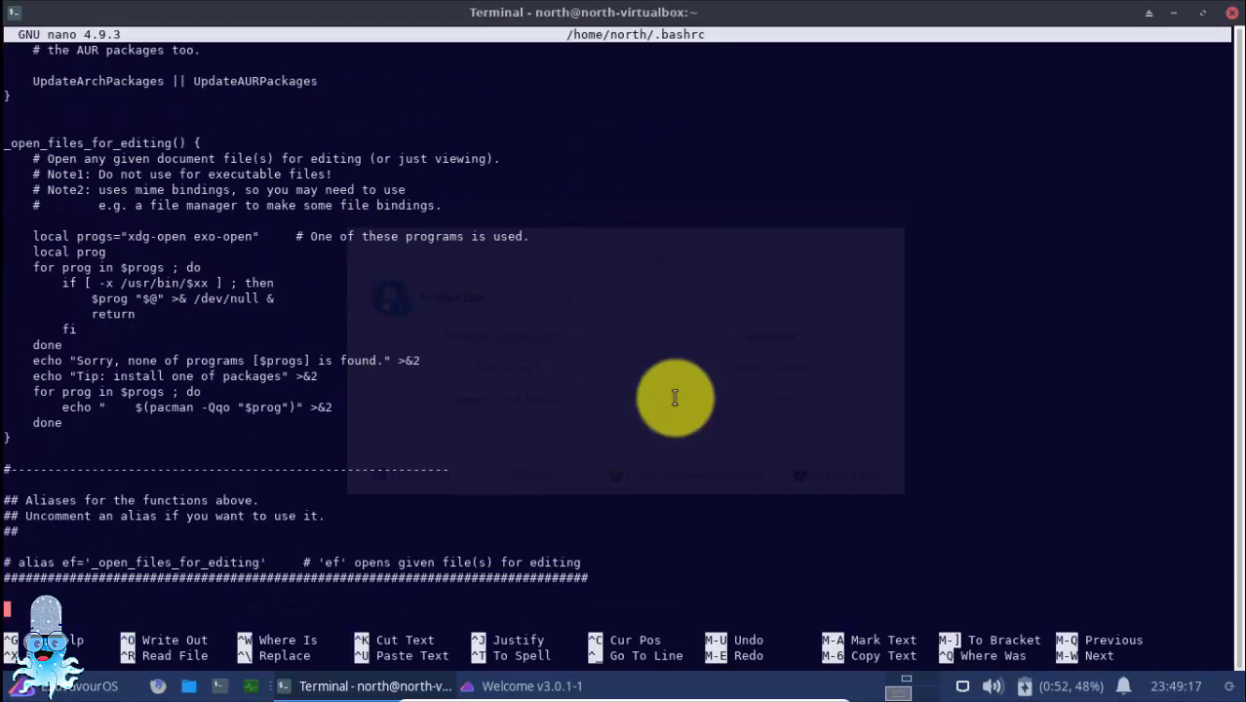
key("ctrl+s")
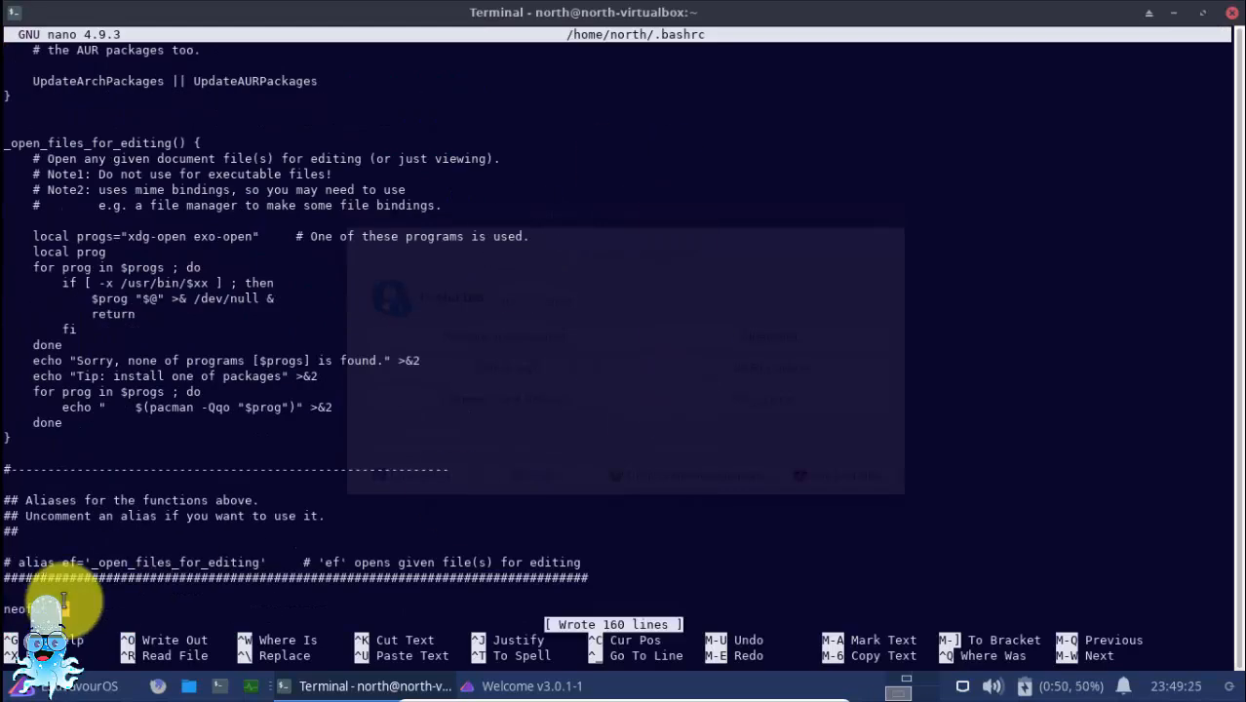
key("ctrl+x")
type("exit")
key("Return")
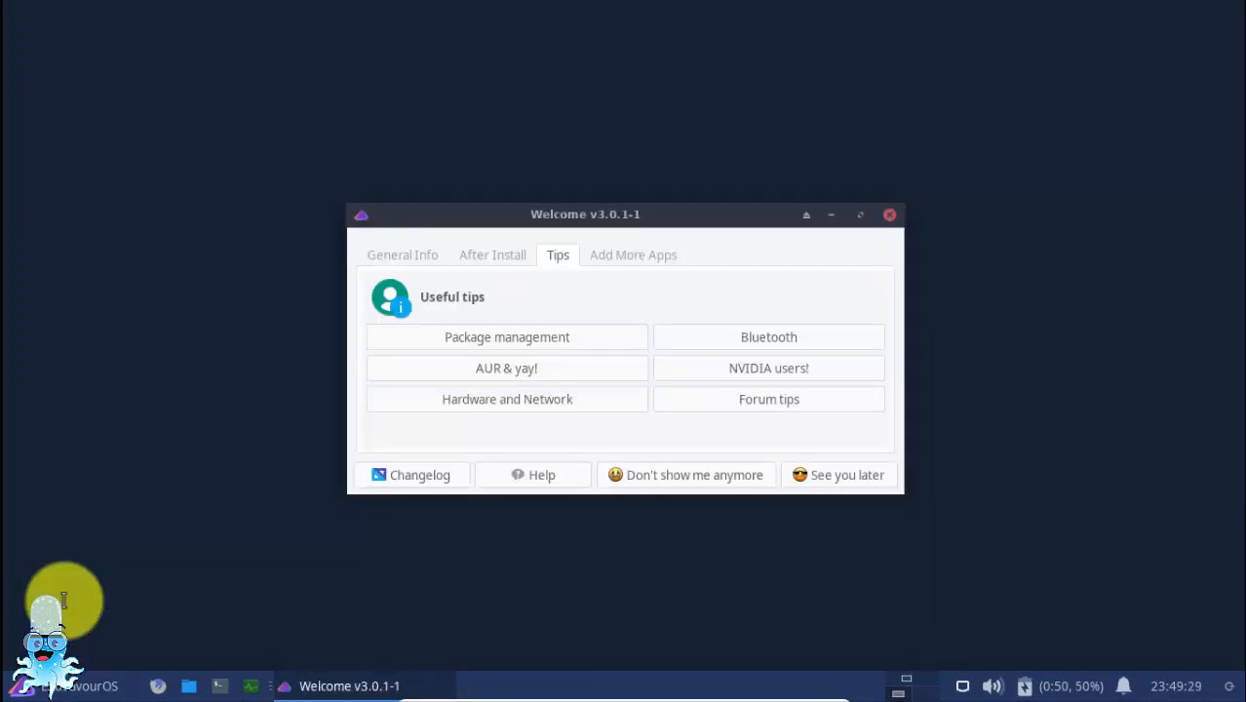
Open a new terminal, maximize it, and examine the neofetch system summary at startup
left_click(220, 685)
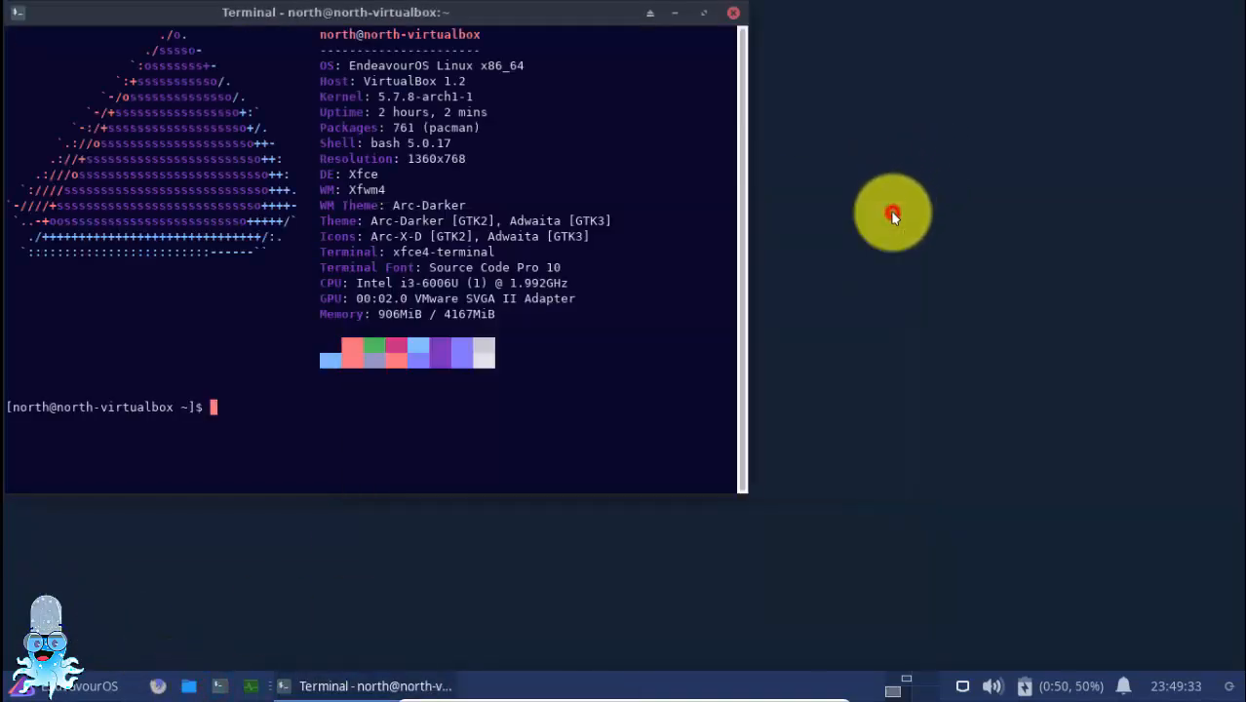
left_click(703, 13)
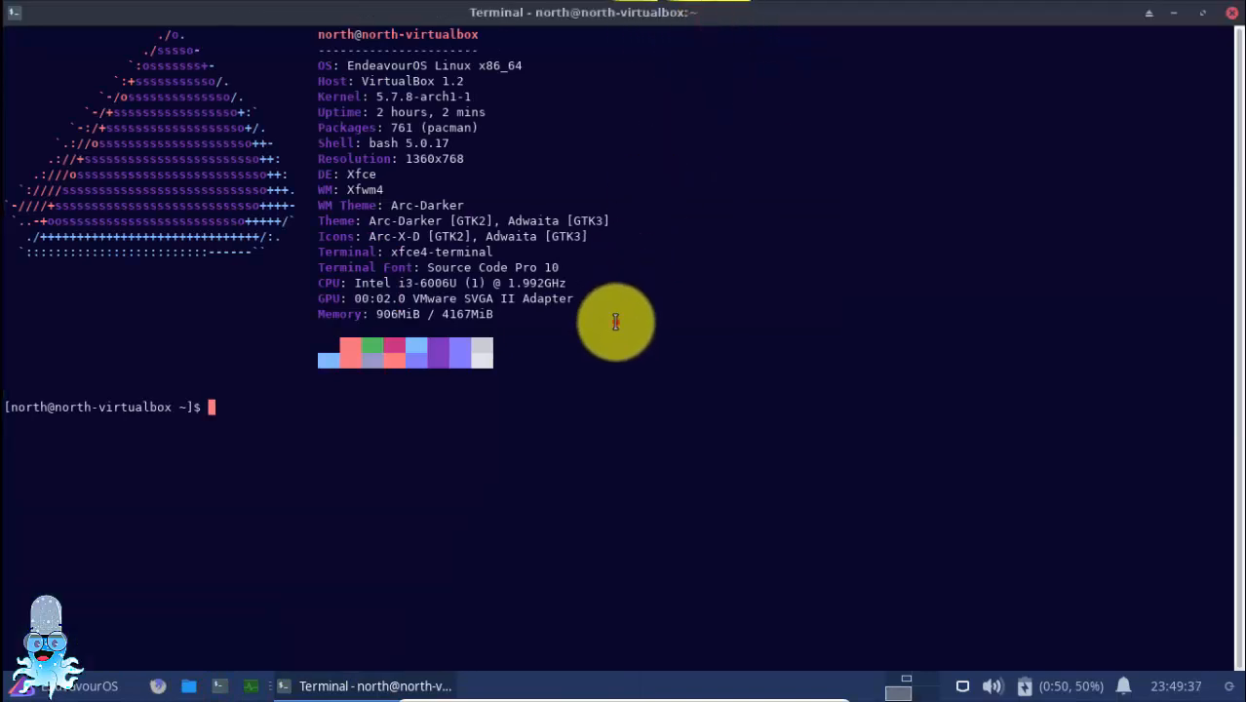
left_click_drag(616, 322, 113, 6)
left_click(476, 218)
left_click(322, 437)
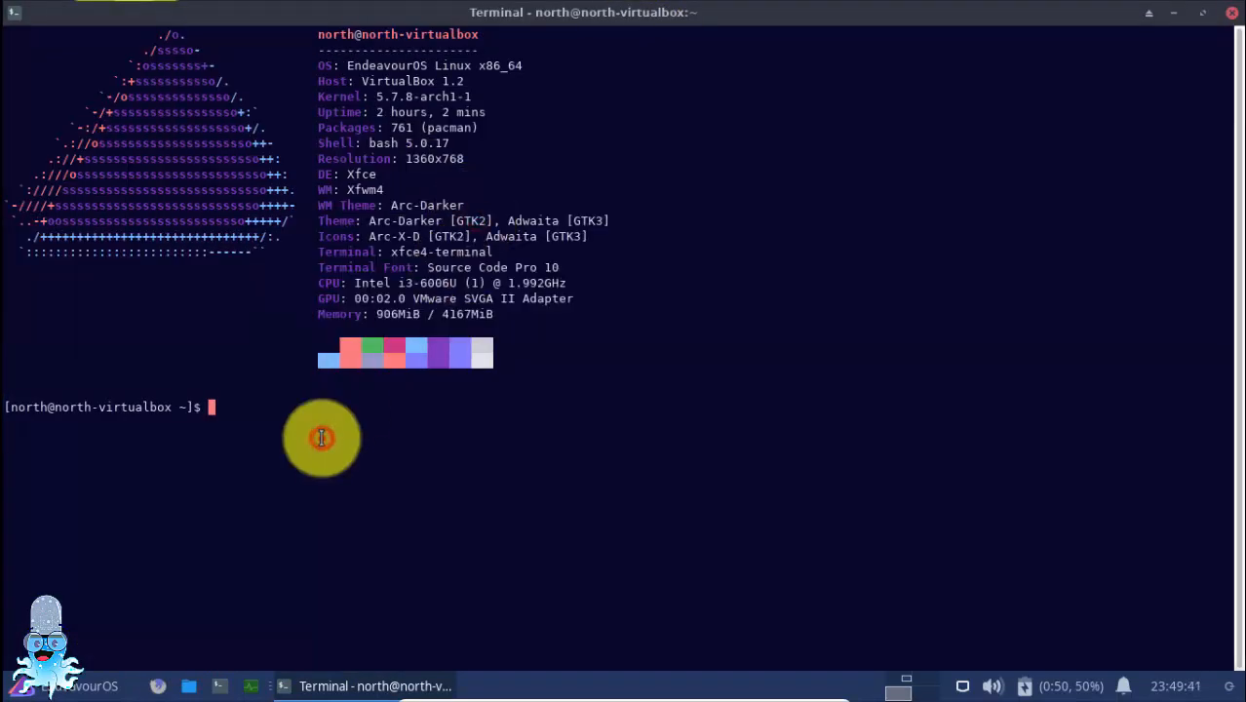
left_click(317, 376)
Run htop to view the running processes, and suspend it back to the prompt
type("htop")
key("Return")
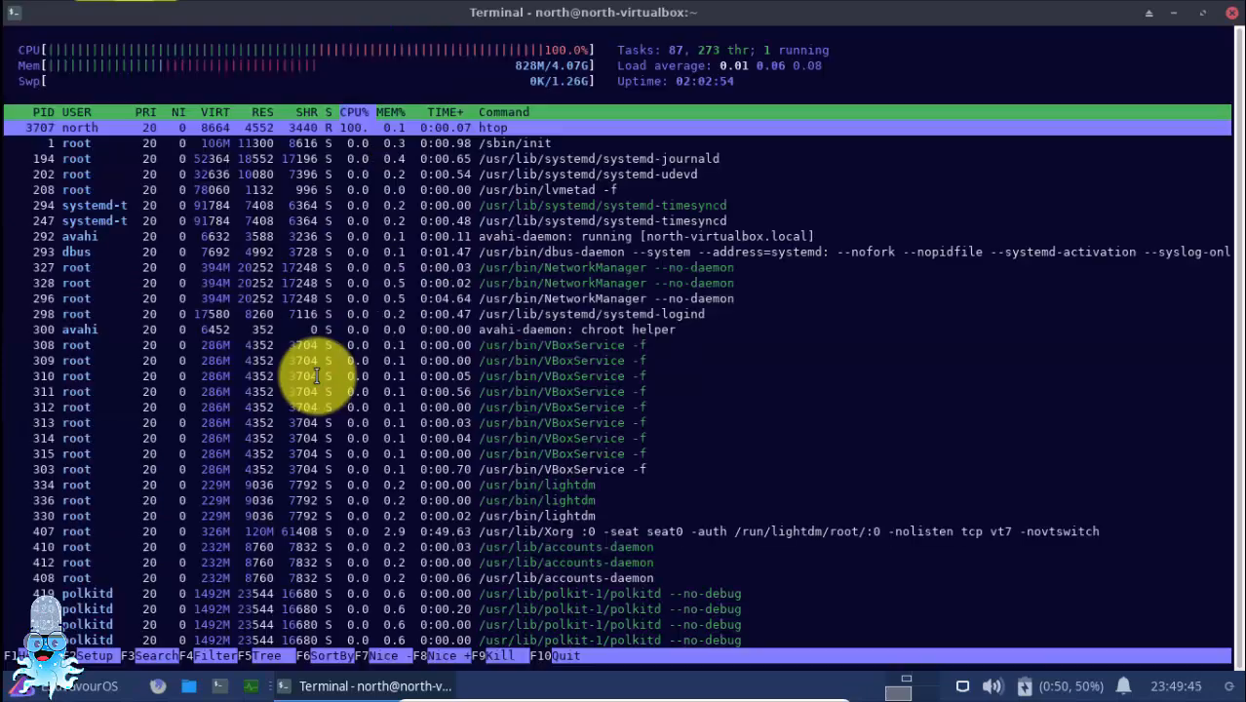
key("ctrl+z")
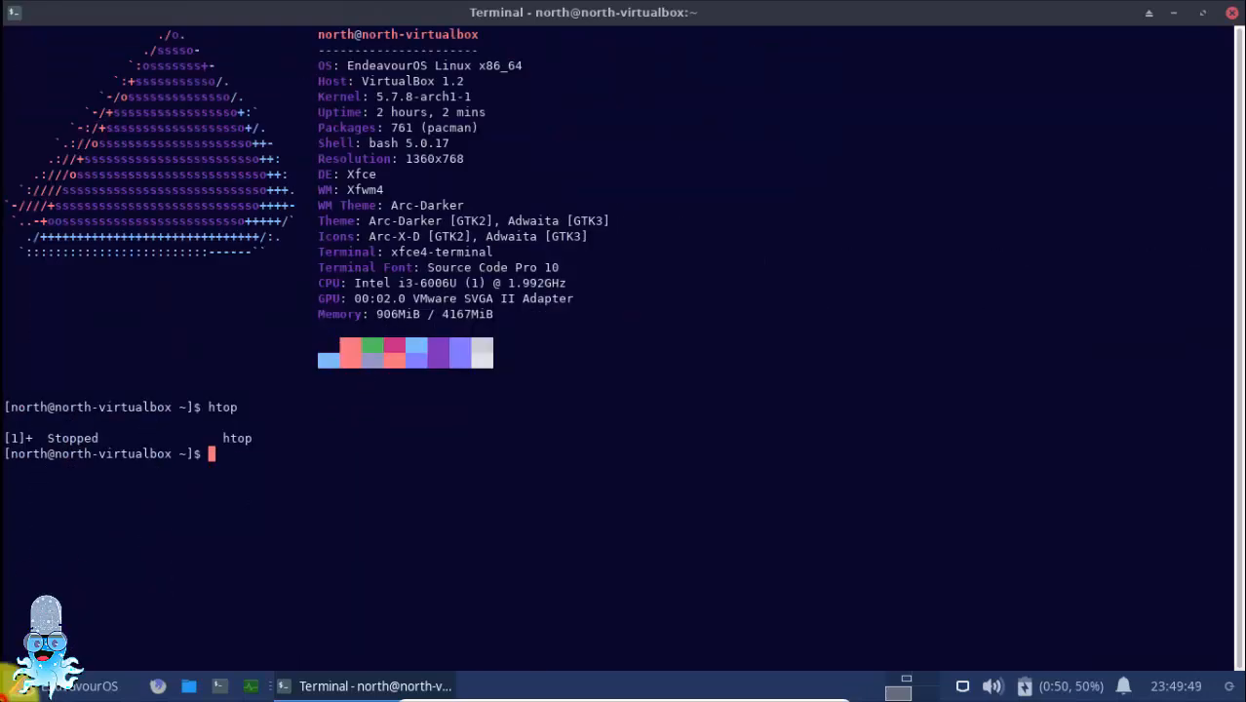
Close the EndeavourOS log tools, and view Welcome's display manager choices without changing the selection
left_click(100, 668)
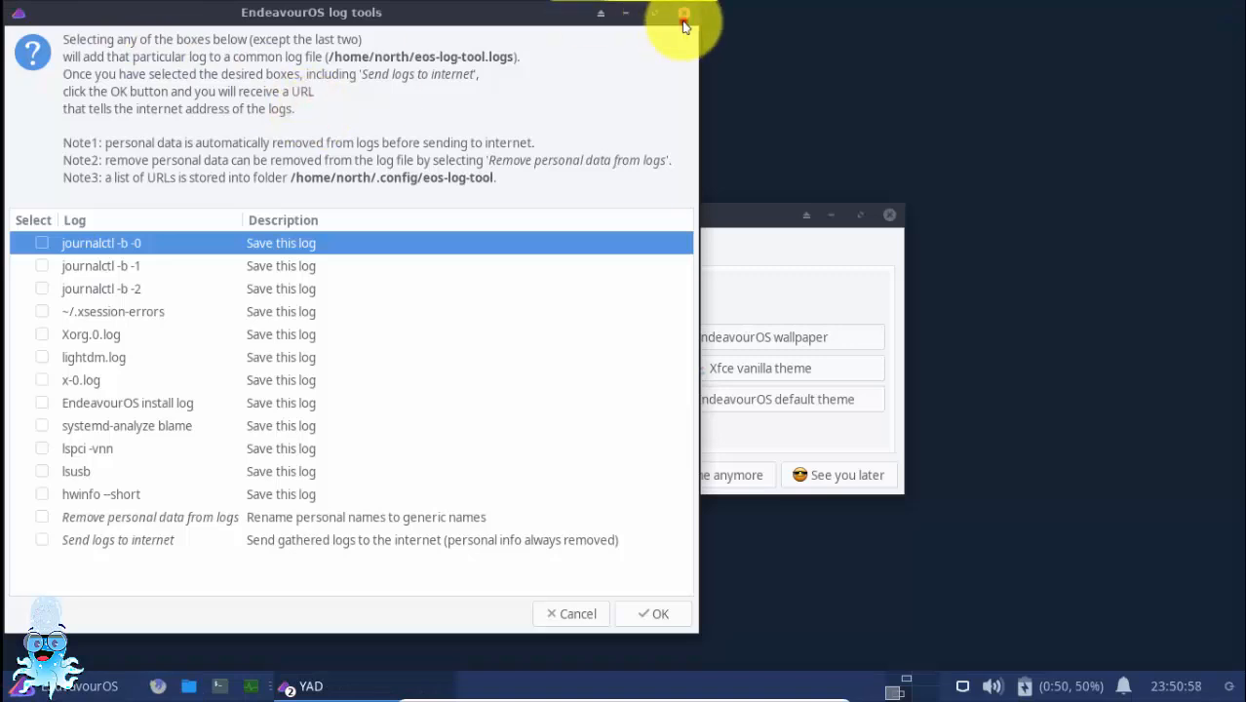
left_click(681, 14)
left_click(495, 432)
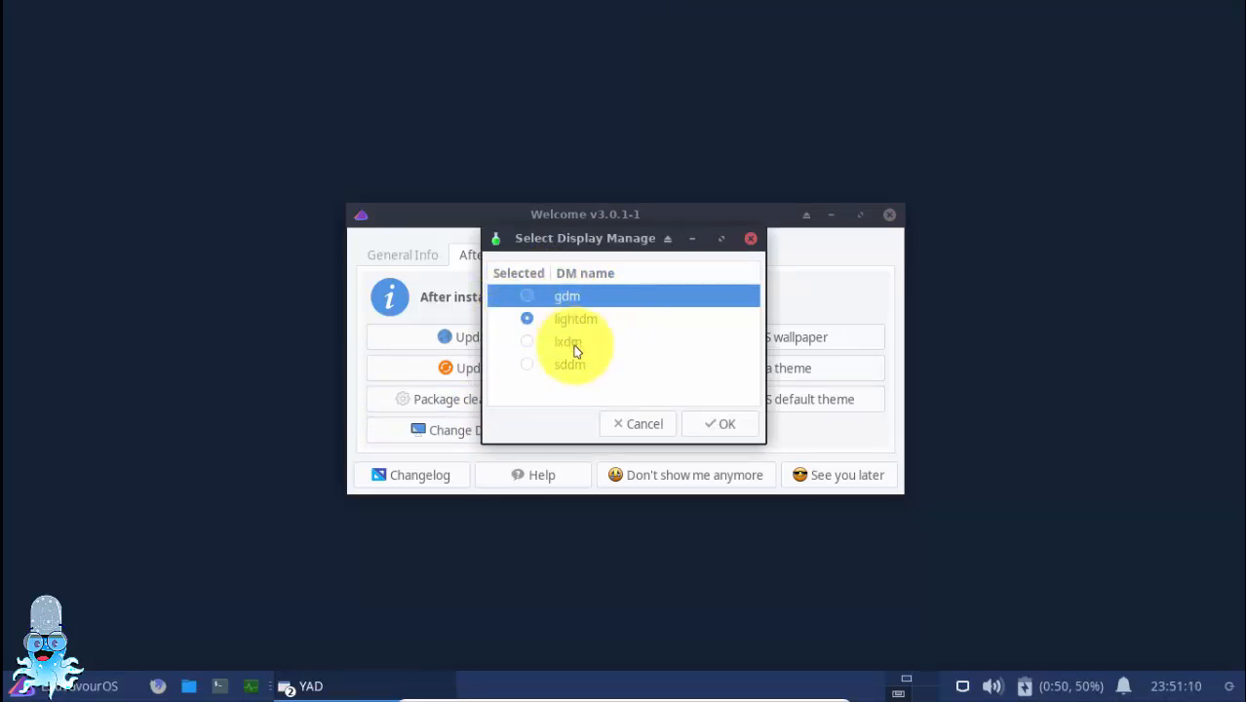
left_click(648, 425)
Try to install A Kernel Manager from Welcome's popular apps, authorizing it with the account password
left_click(638, 257)
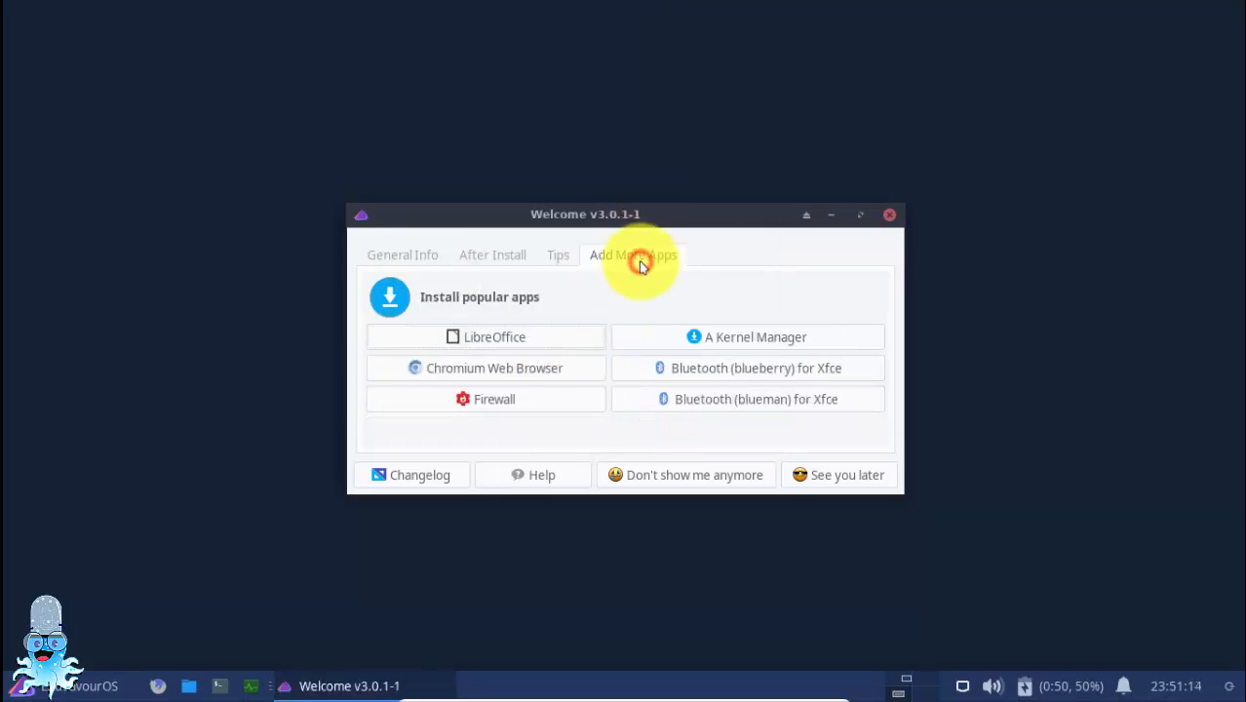
left_click(749, 349)
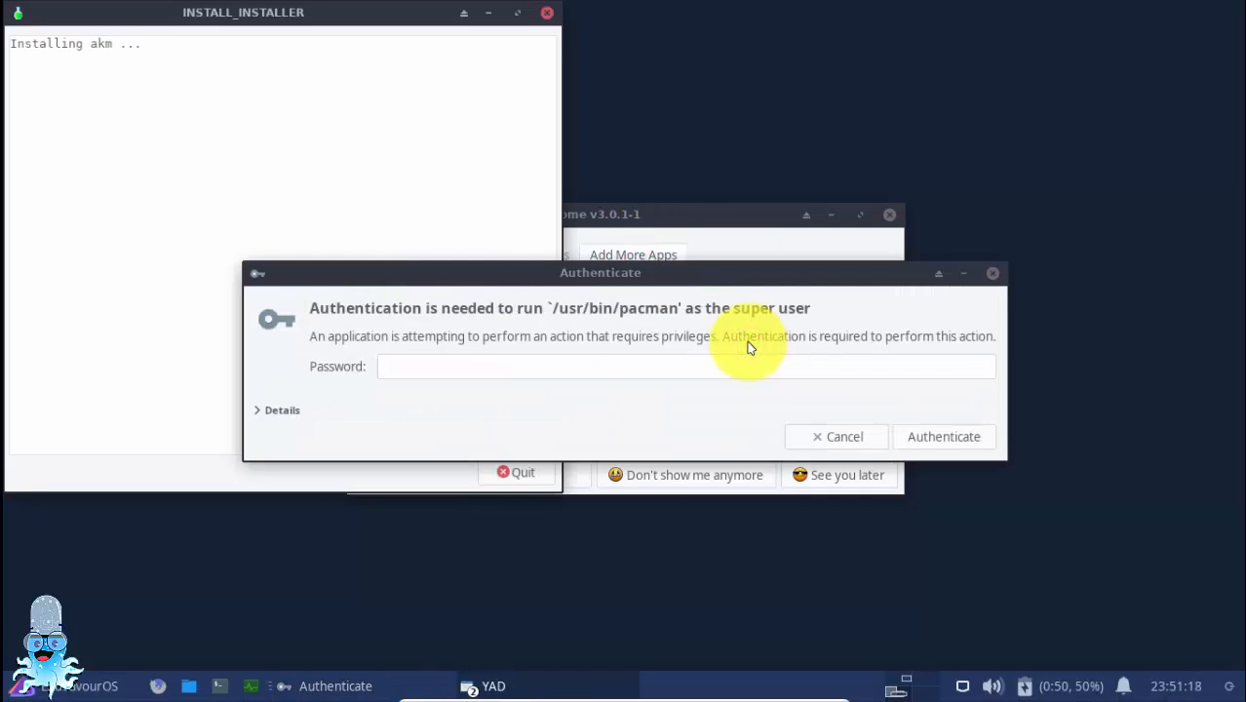
left_click(637, 370)
type("•••••")
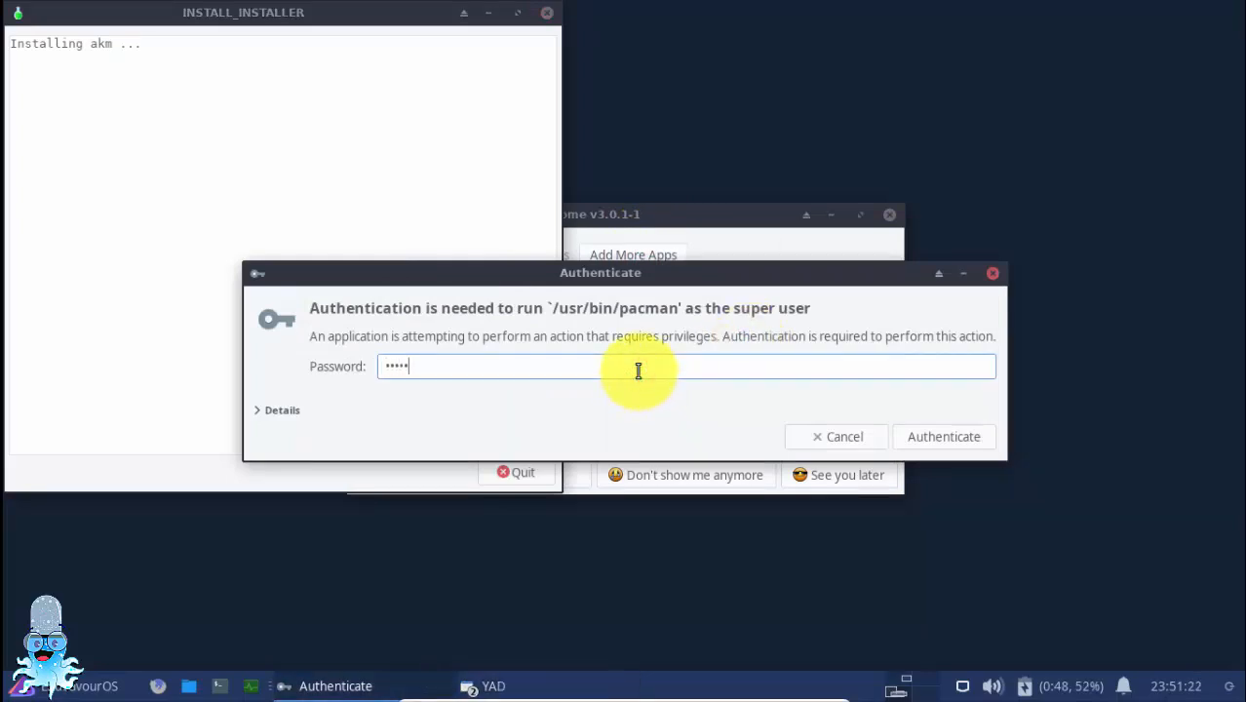
left_click(932, 435)
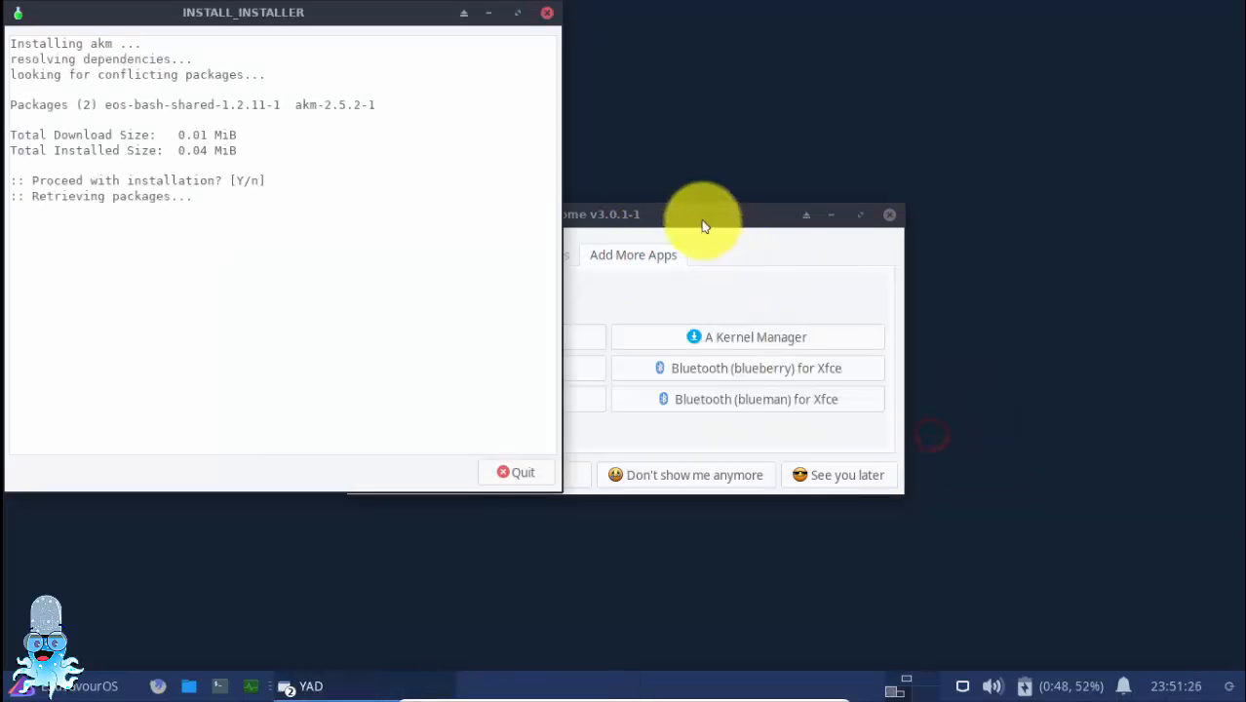
Move the Welcome window clear of the installer, read the akm installation log, and quit the installer
left_click_drag(700, 214, 981, 186)
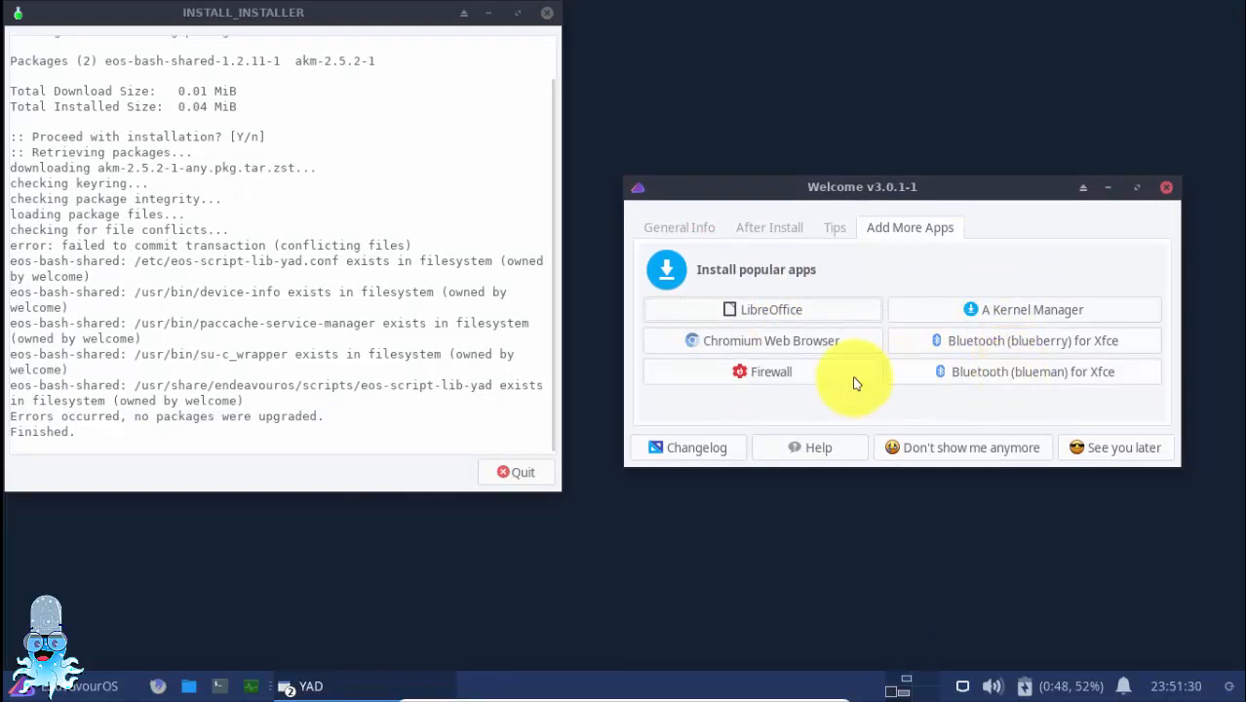
left_click(319, 317)
scroll(319, 317, "up", 1)
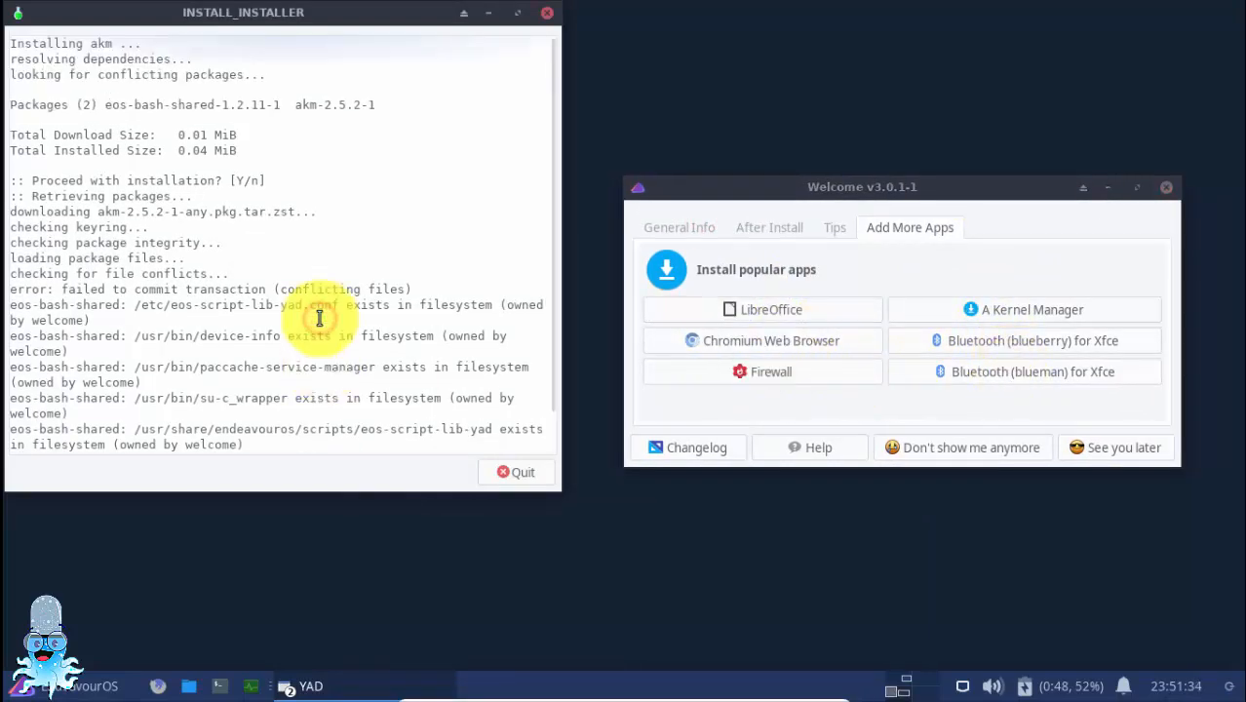
scroll(320, 316, "down", 1)
left_click(507, 474)
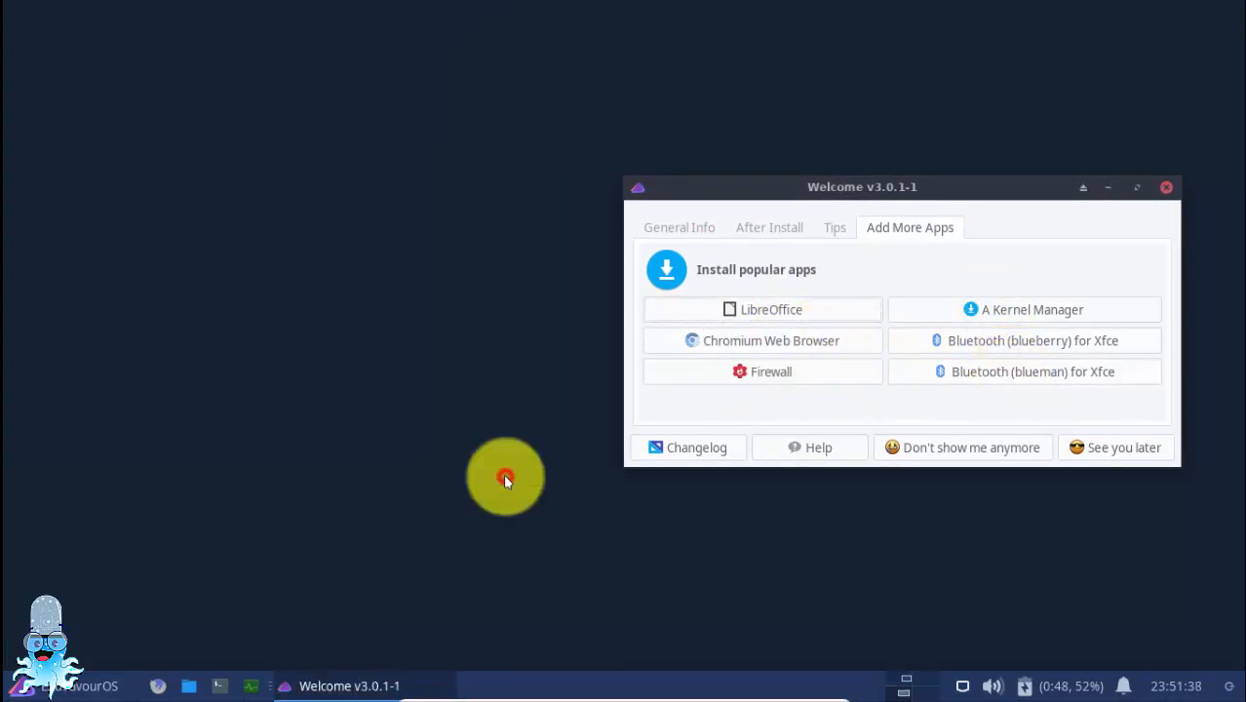
Search the applications menu for "ak", view the Focus and Accessibility settings of Window Manager Tweaks, and close it
left_click(20, 685)
type("ak")
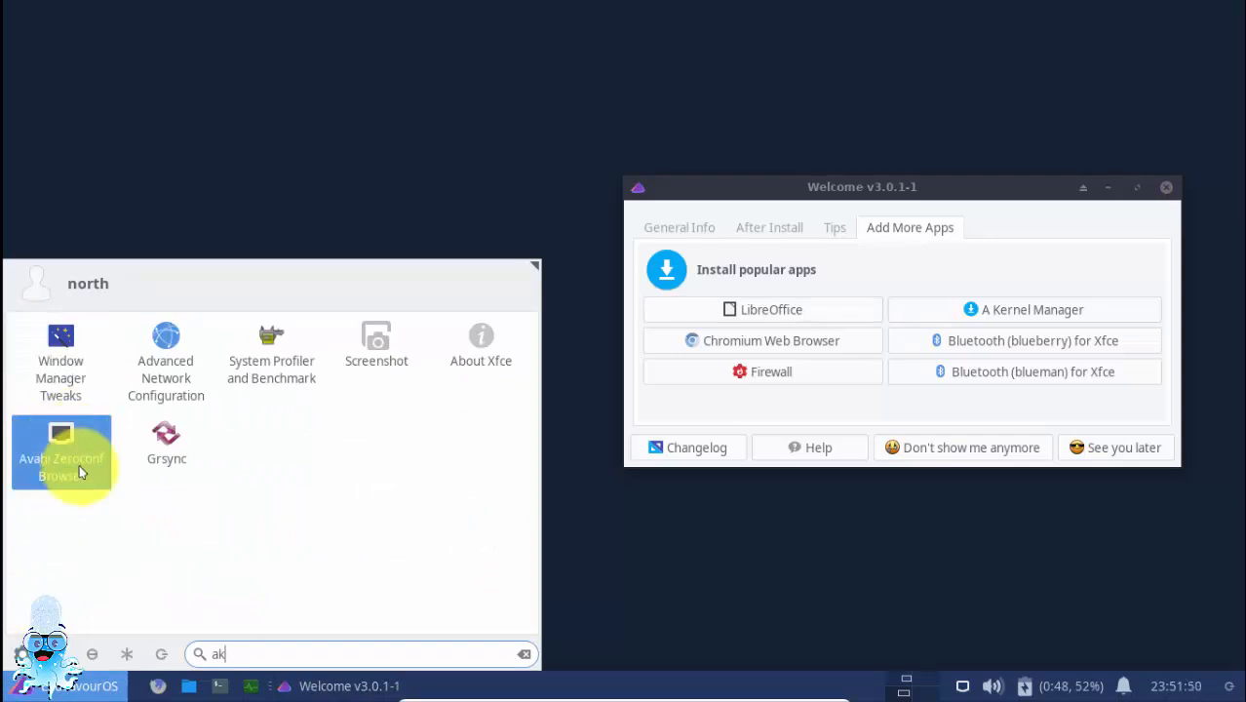
left_click(62, 337)
left_click_drag(640, 118, 367, 65)
left_click(222, 149)
left_click(273, 154)
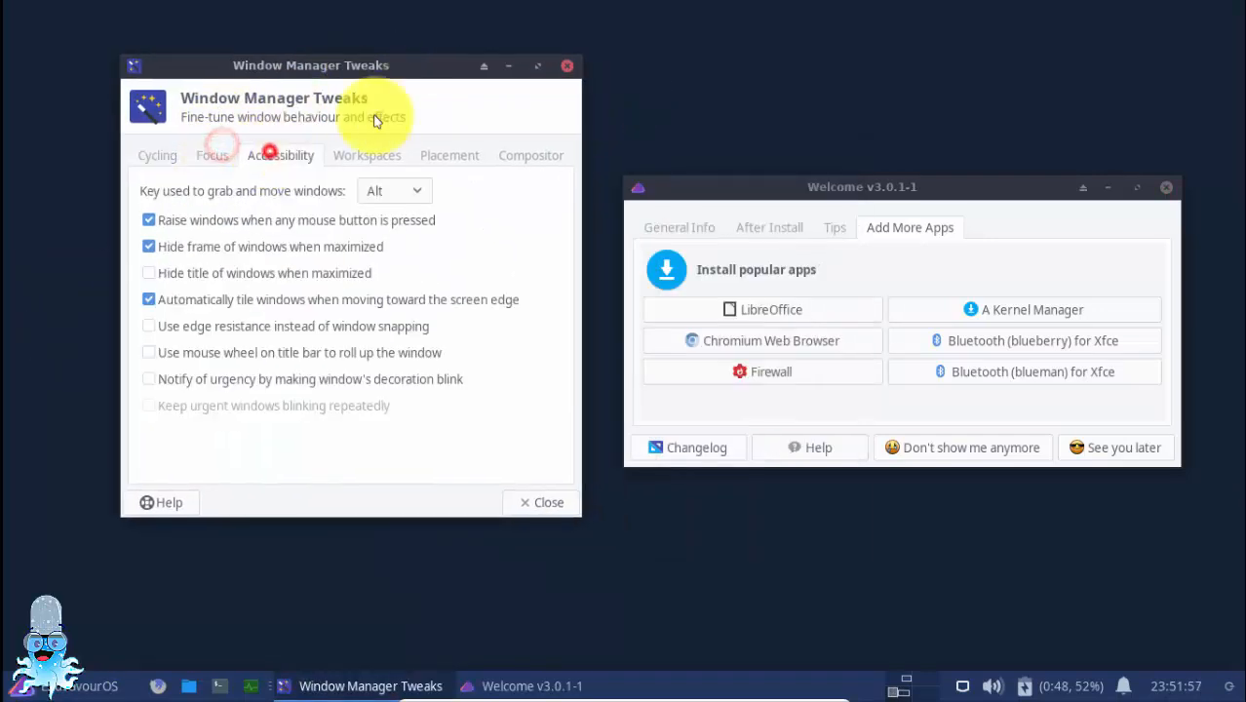
left_click(566, 65)
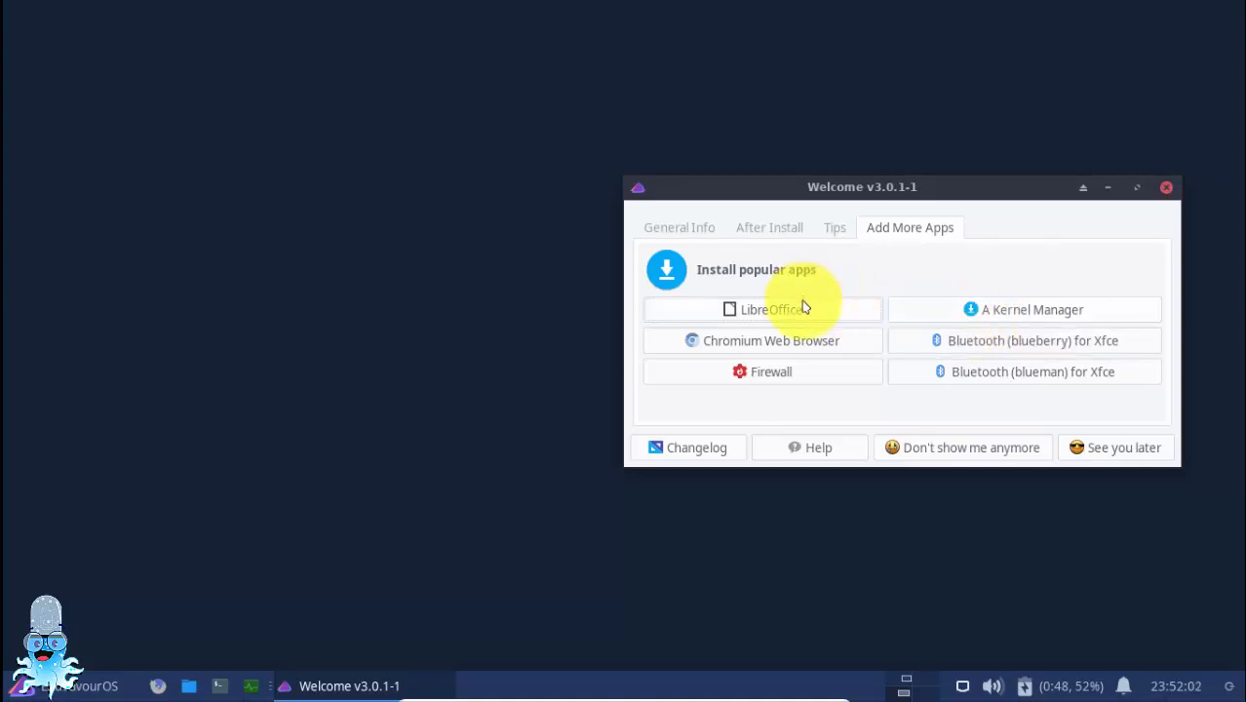
Start installing the firewall from Welcome's popular apps and authorize it with the account password
left_click(800, 378)
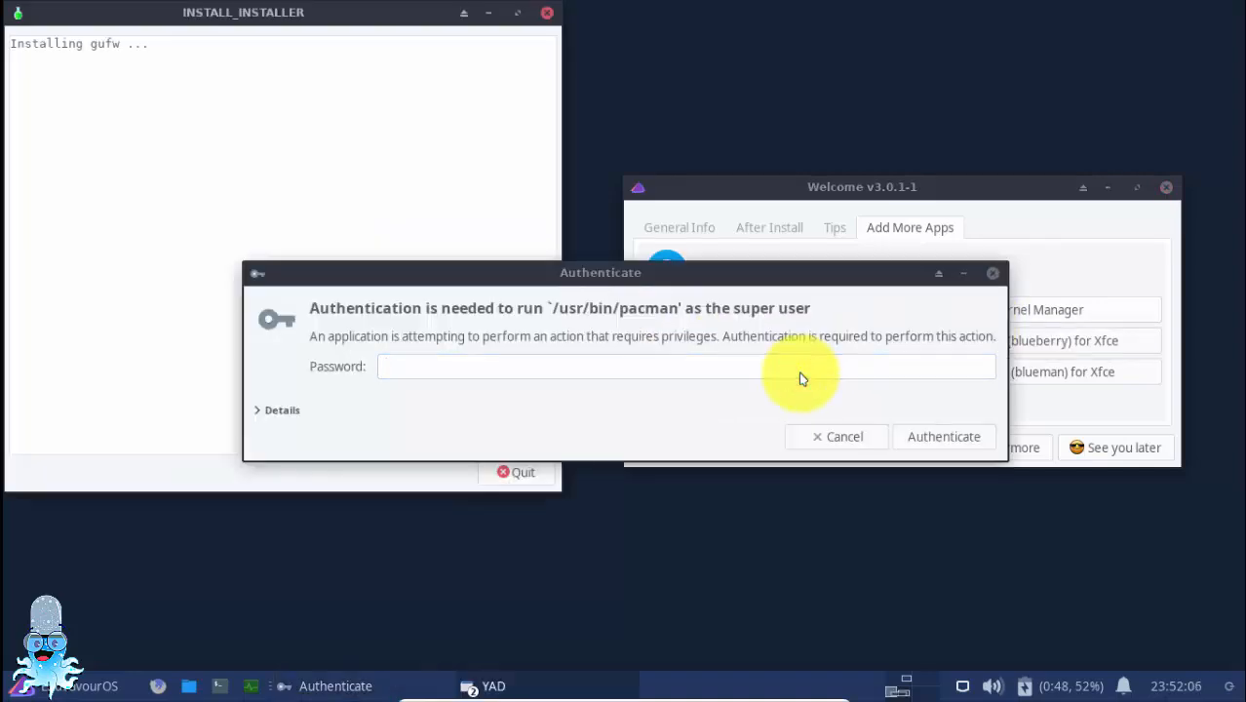
type("*****")
key("Return")
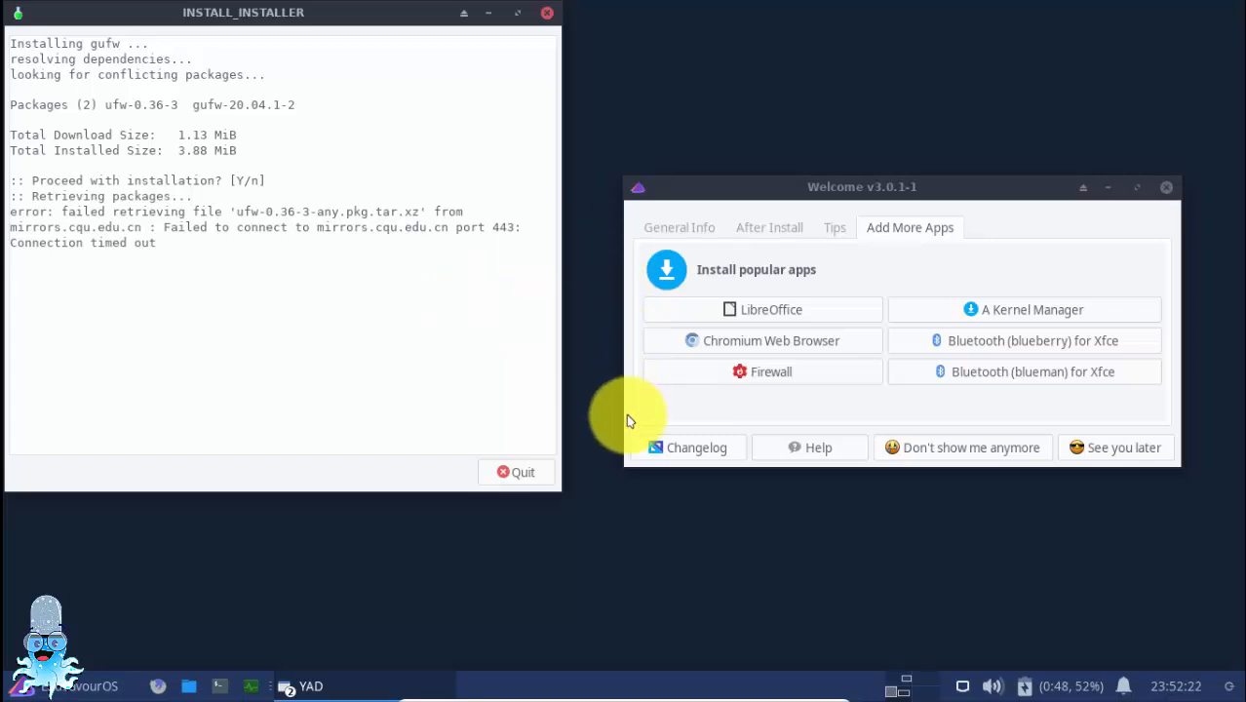
Move the Welcome window clear of the installer, read the gufw installation log, and close the installer
left_click_drag(916, 188, 972, 166)
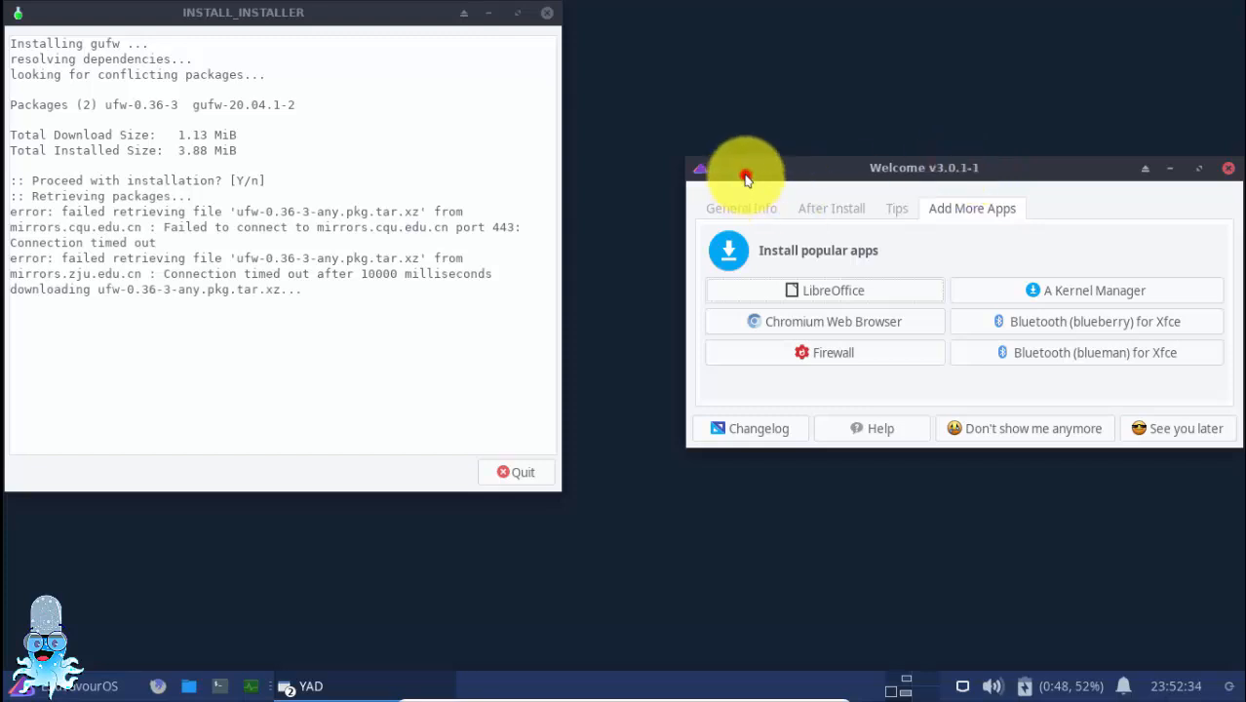
left_click_drag(819, 181, 775, 173)
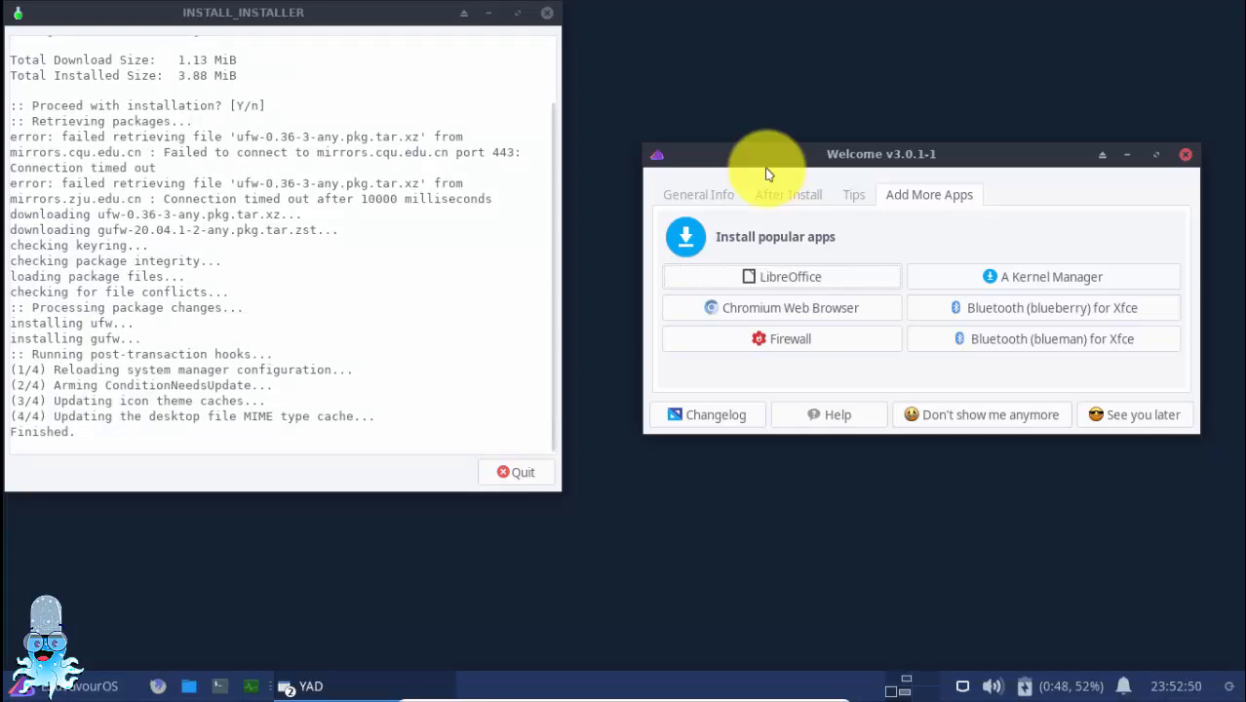
scroll(166, 250, "up", 2)
left_click(547, 11)
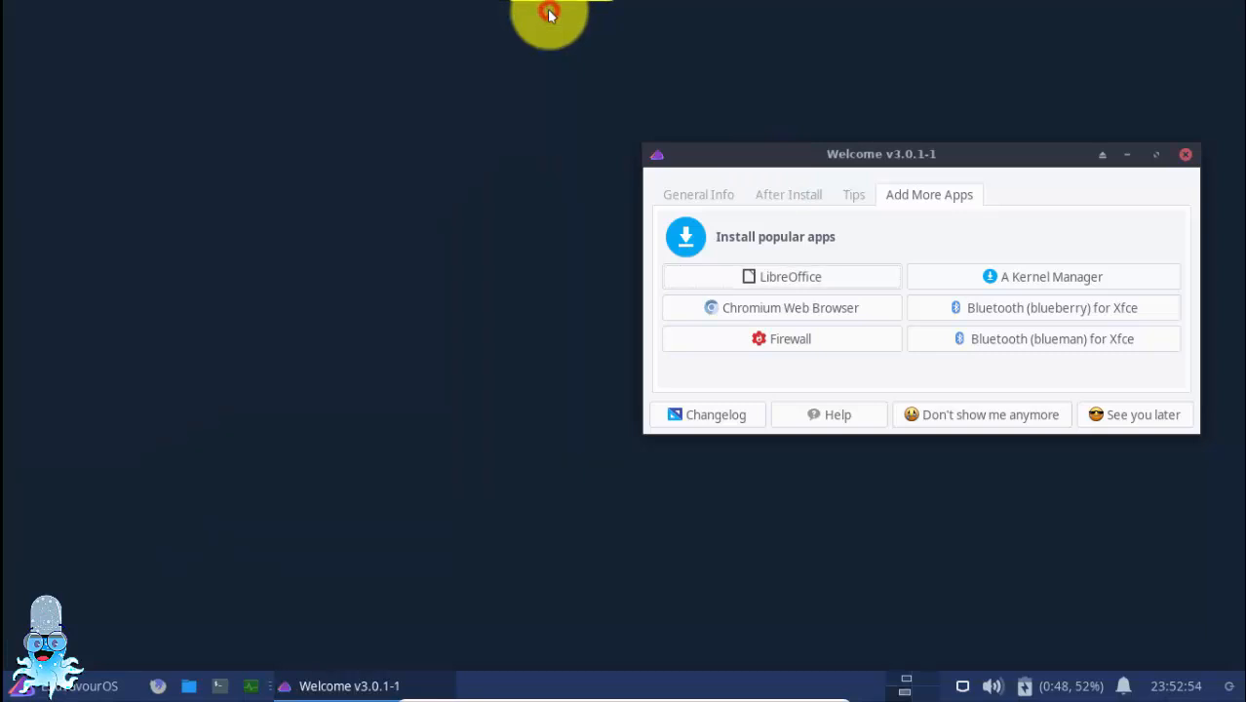
Search the applications for "guf", launch Firewall Configuration, and authorize it with the account password
key("super")
type("guf")
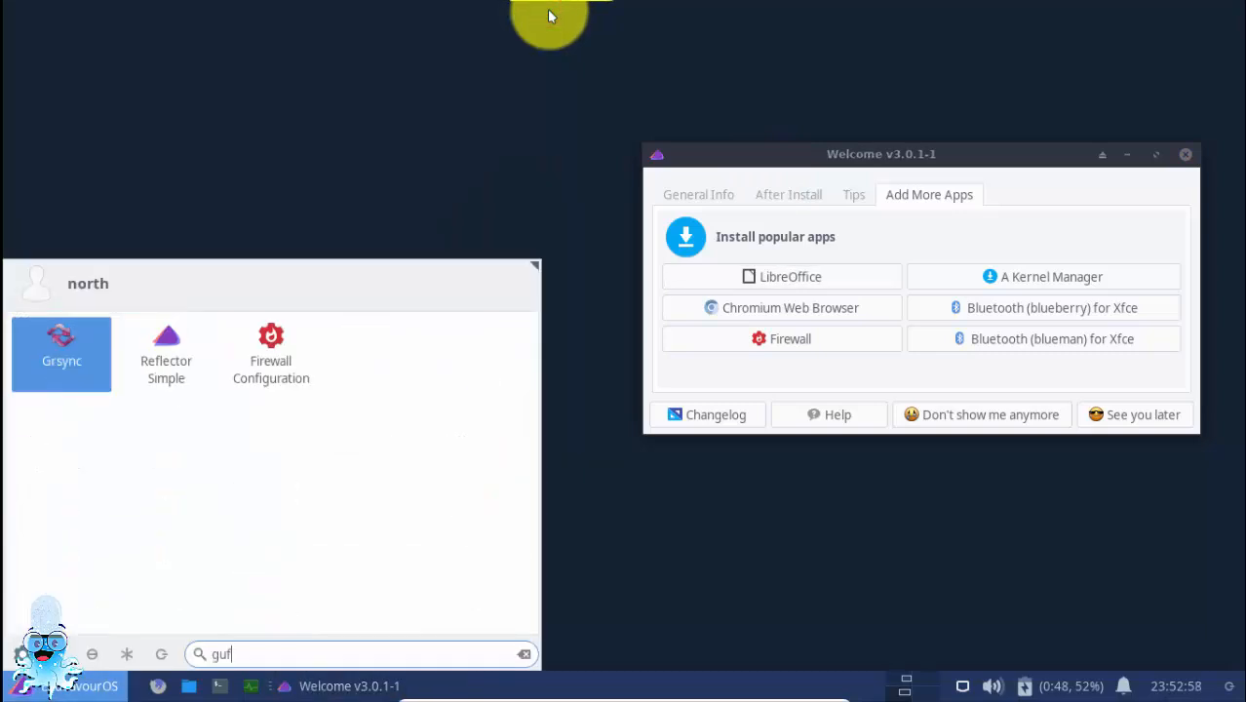
left_click(284, 351)
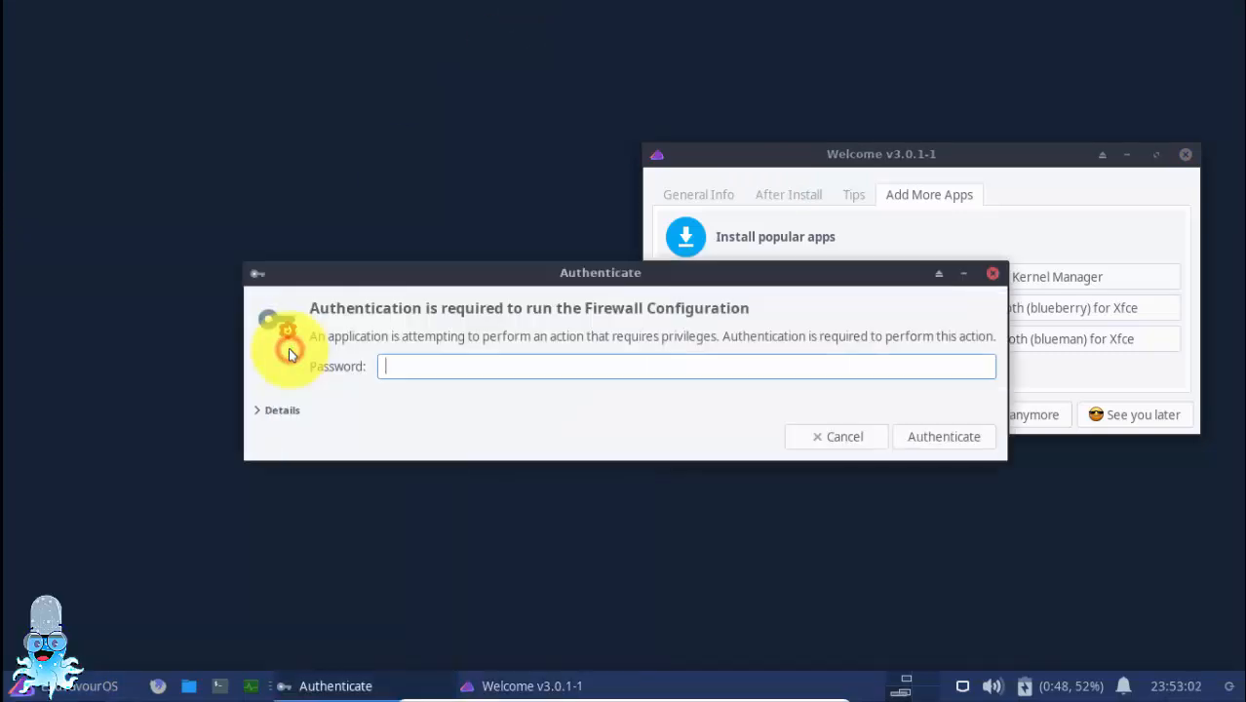
type("*****")
key("Return")
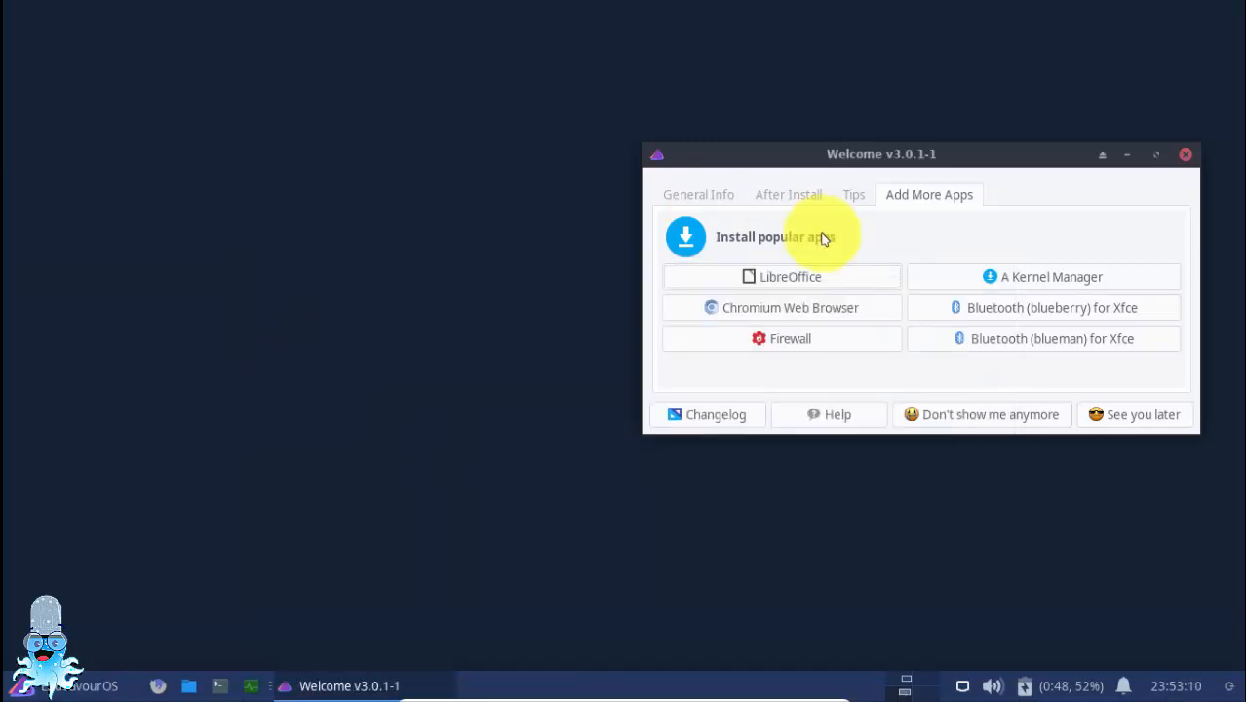
Select the Home profile and turn the firewall status on
left_click(136, 99)
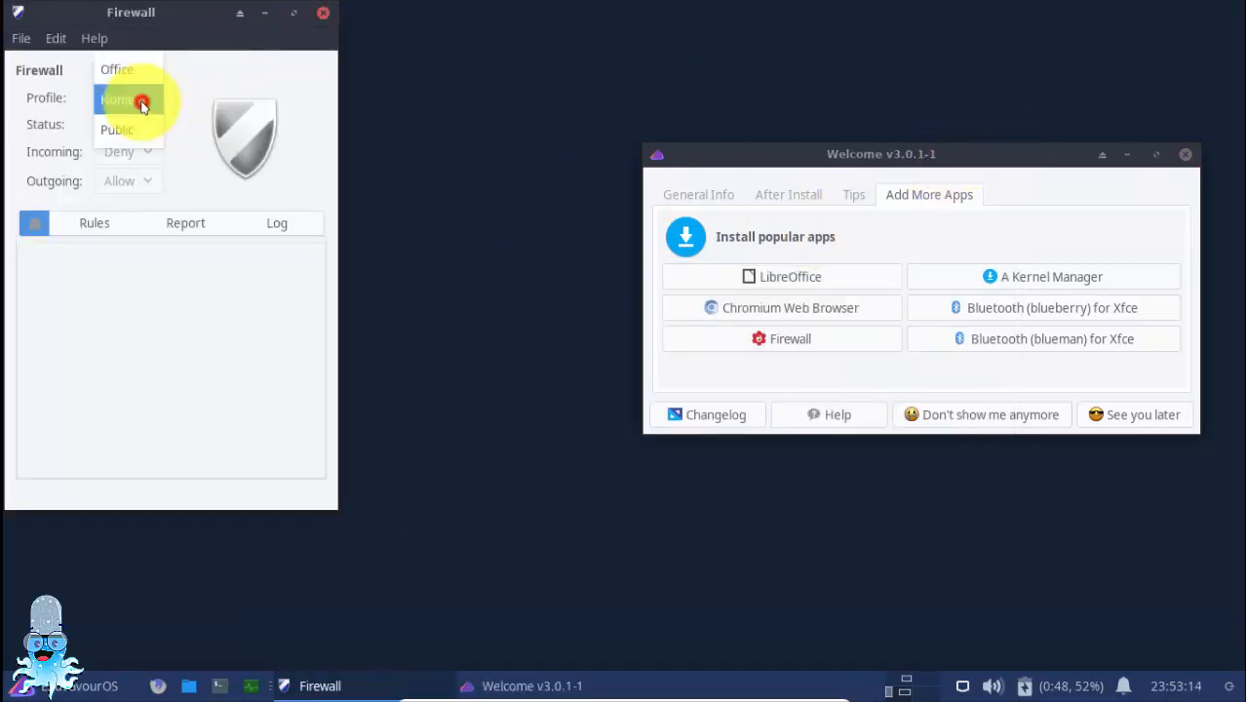
left_click(134, 117)
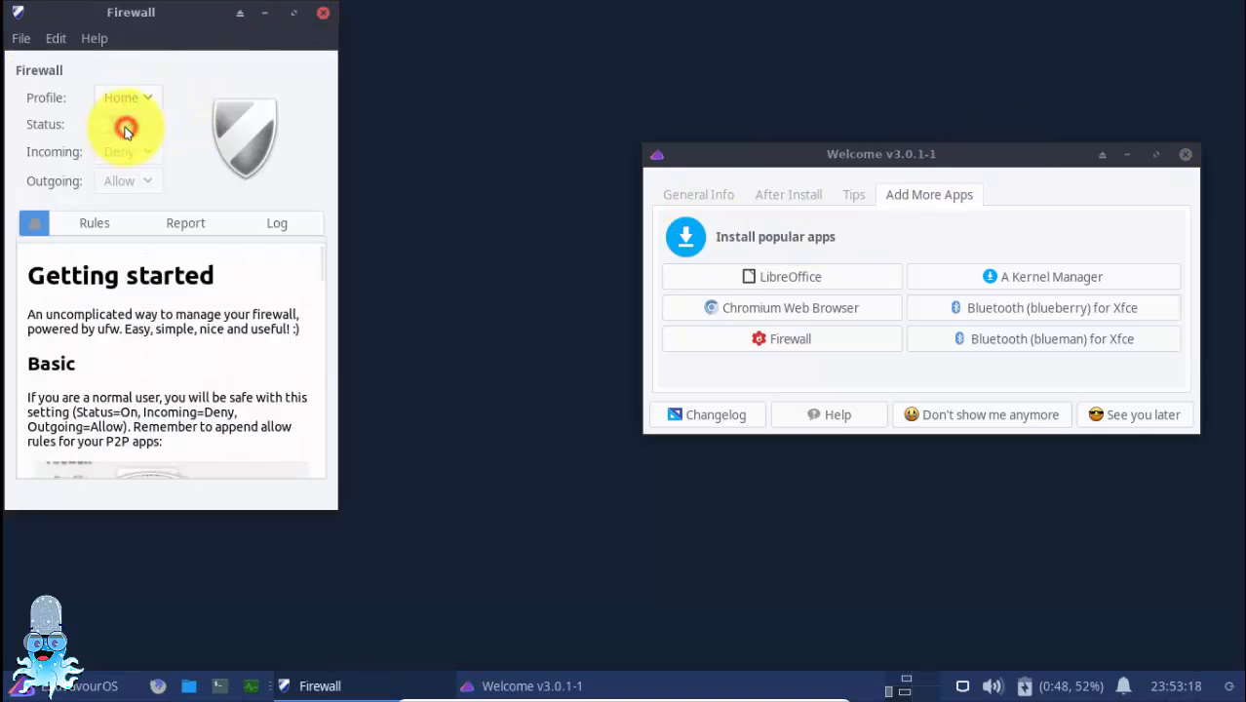
left_click(106, 122)
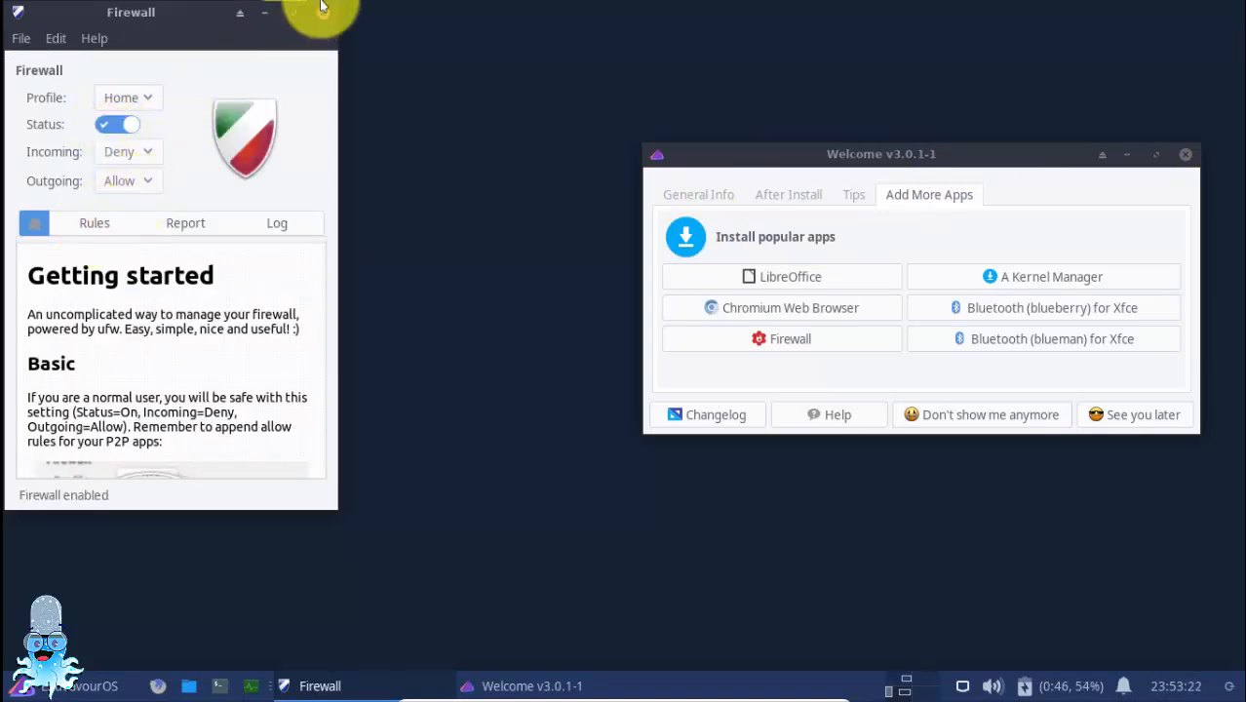
Maximize the Firewall window and read through the Getting started page, including the FAQ
left_click(294, 14)
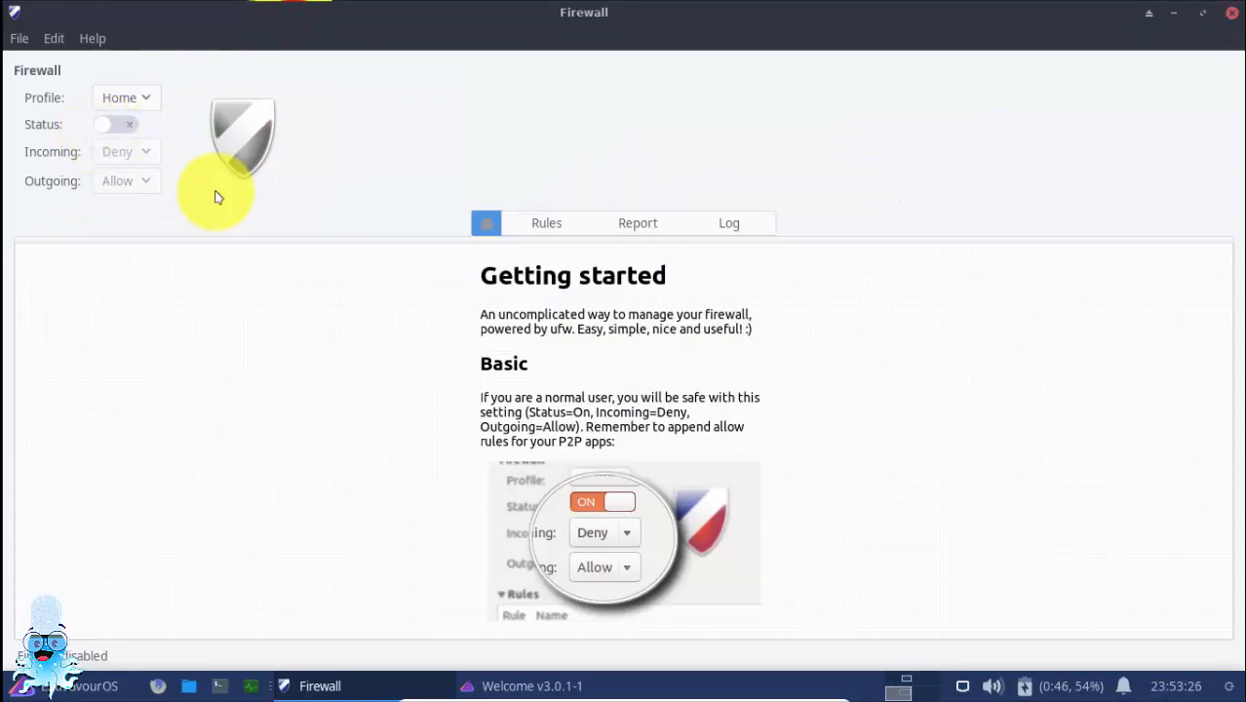
scroll(694, 487, "down", 10)
scroll(694, 492, "down", 5)
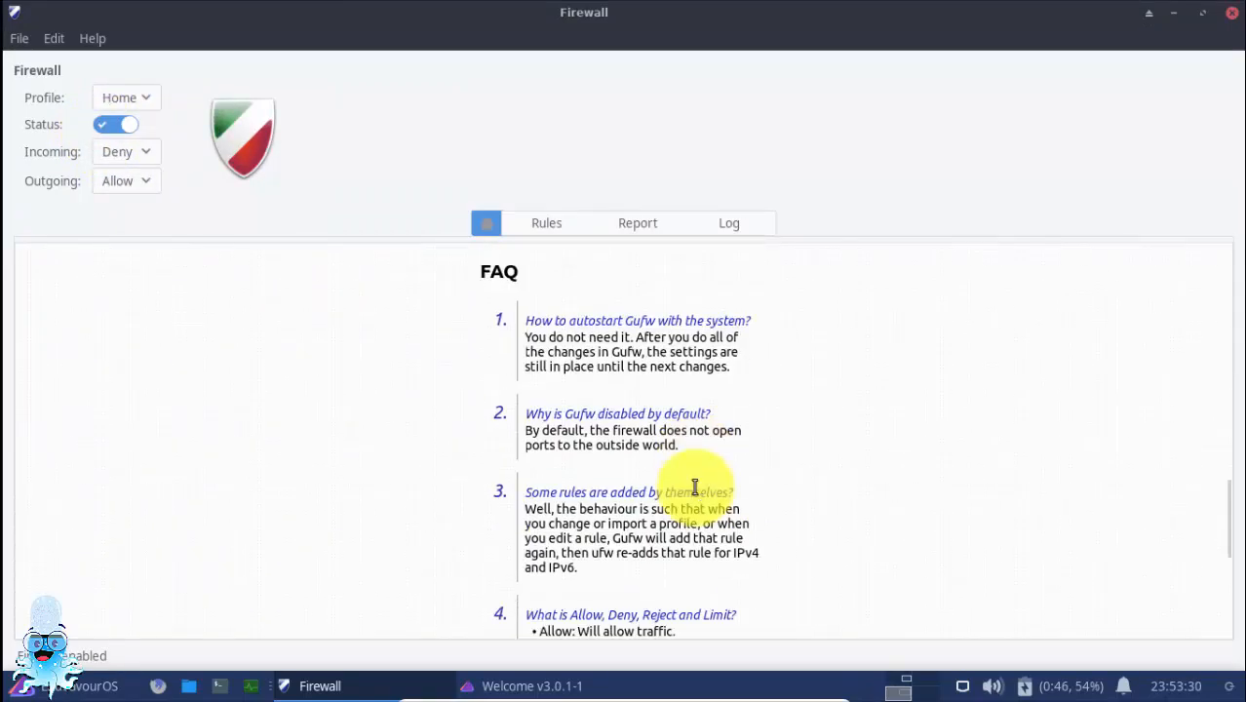
scroll(693, 485, "up", 15)
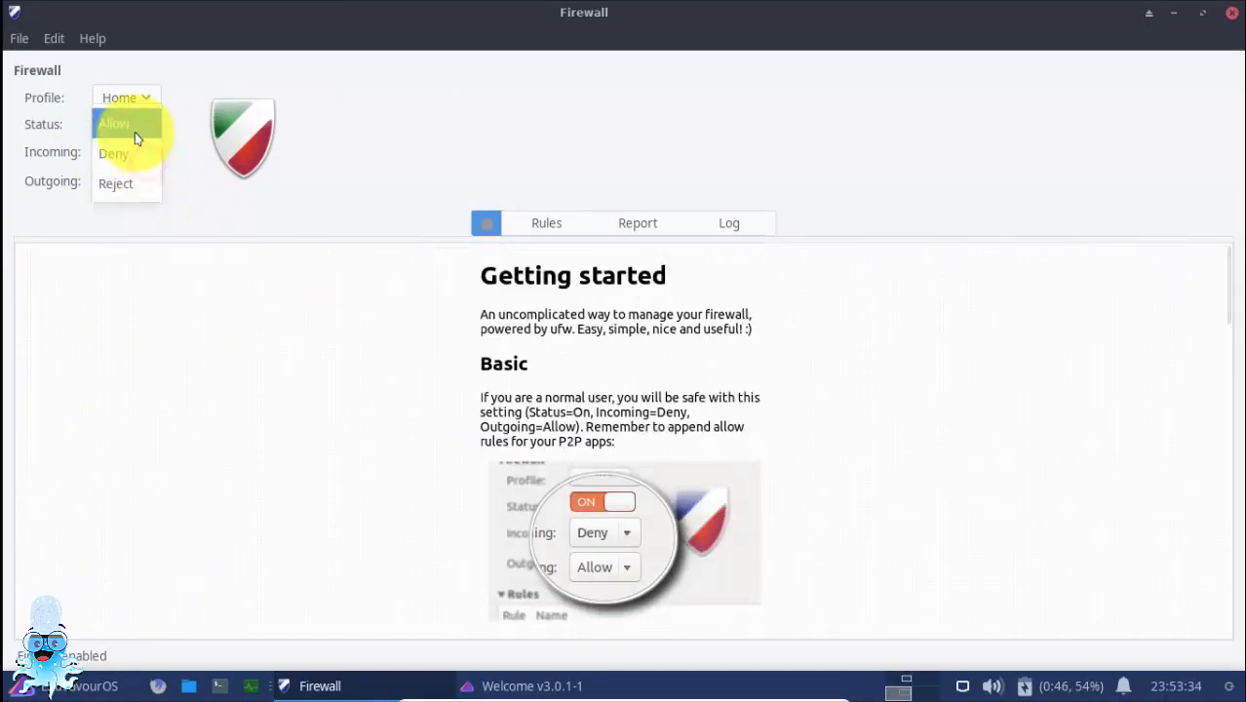
Set the firewall's incoming policy to Allow and show the list of rules
left_click(134, 141)
left_click(146, 156)
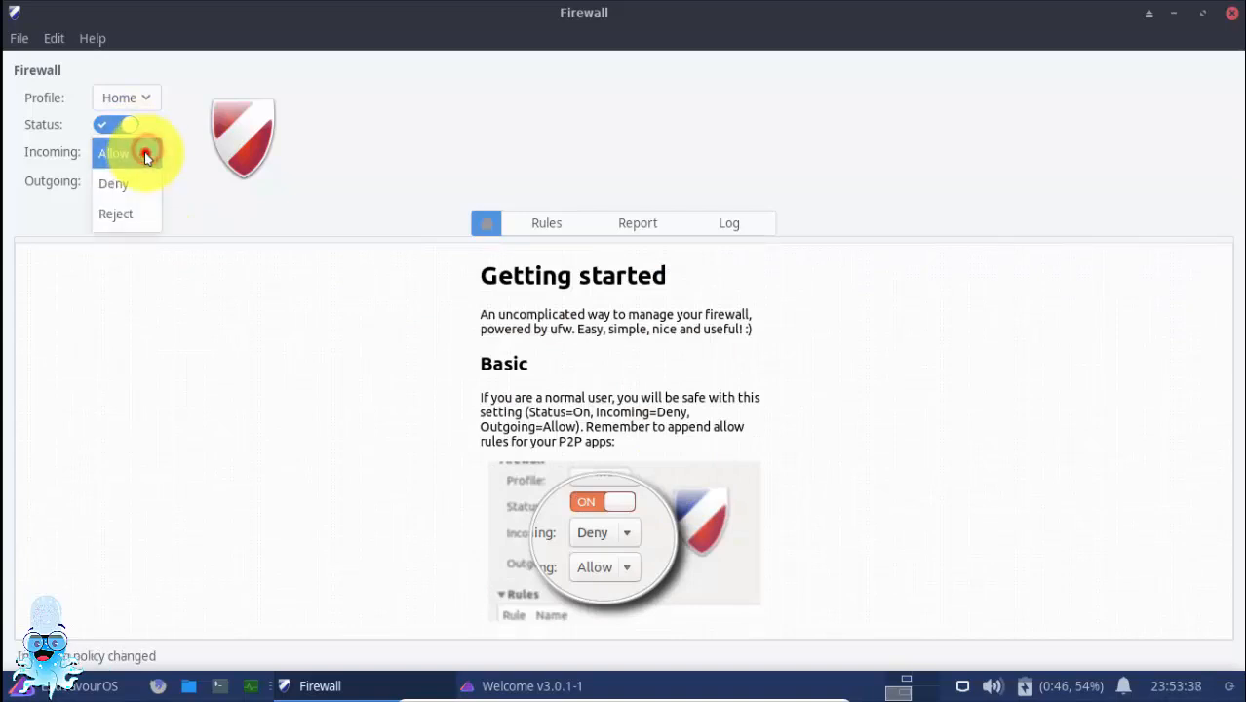
left_click(144, 153)
left_click(539, 226)
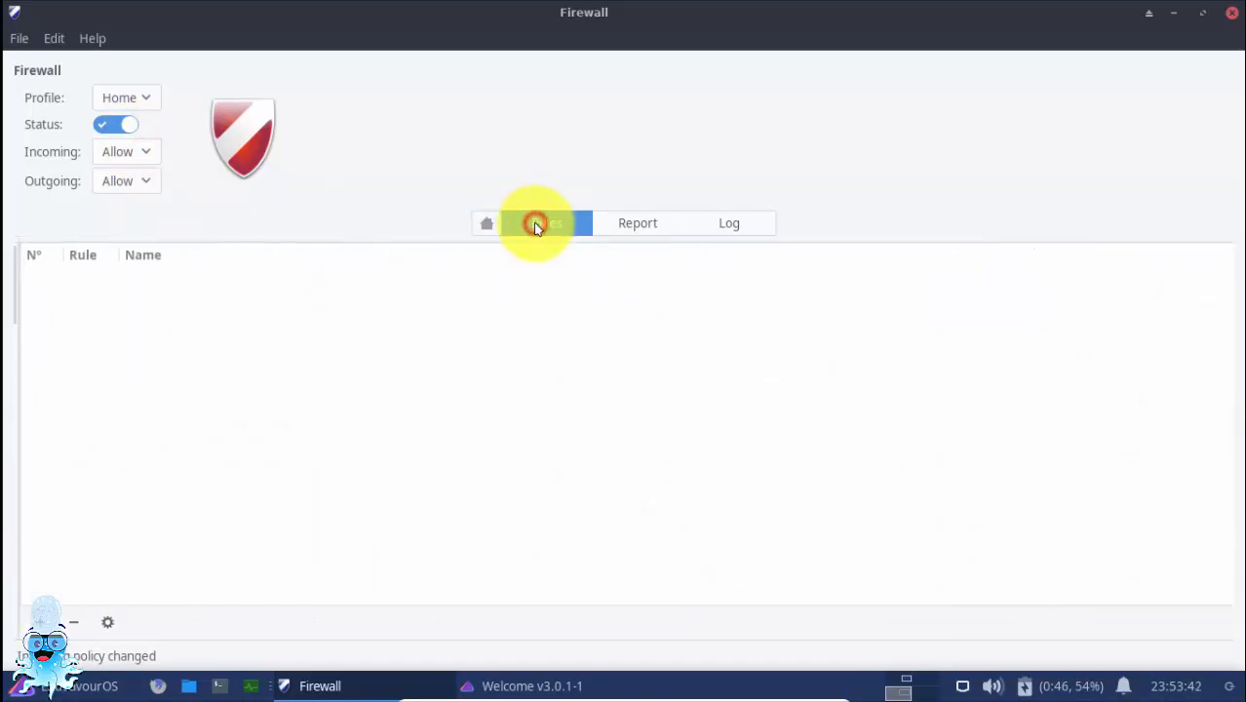
left_click(26, 622)
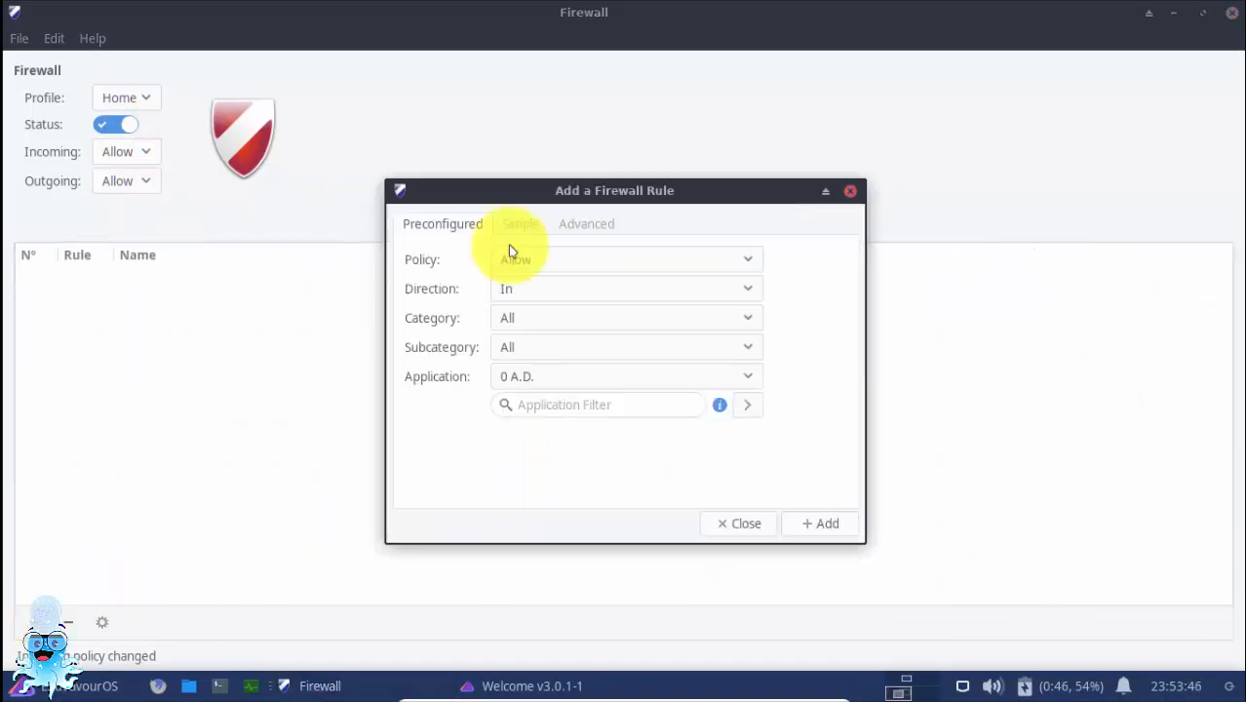
left_click(590, 258)
left_click(590, 258)
left_click(591, 290)
left_click(590, 298)
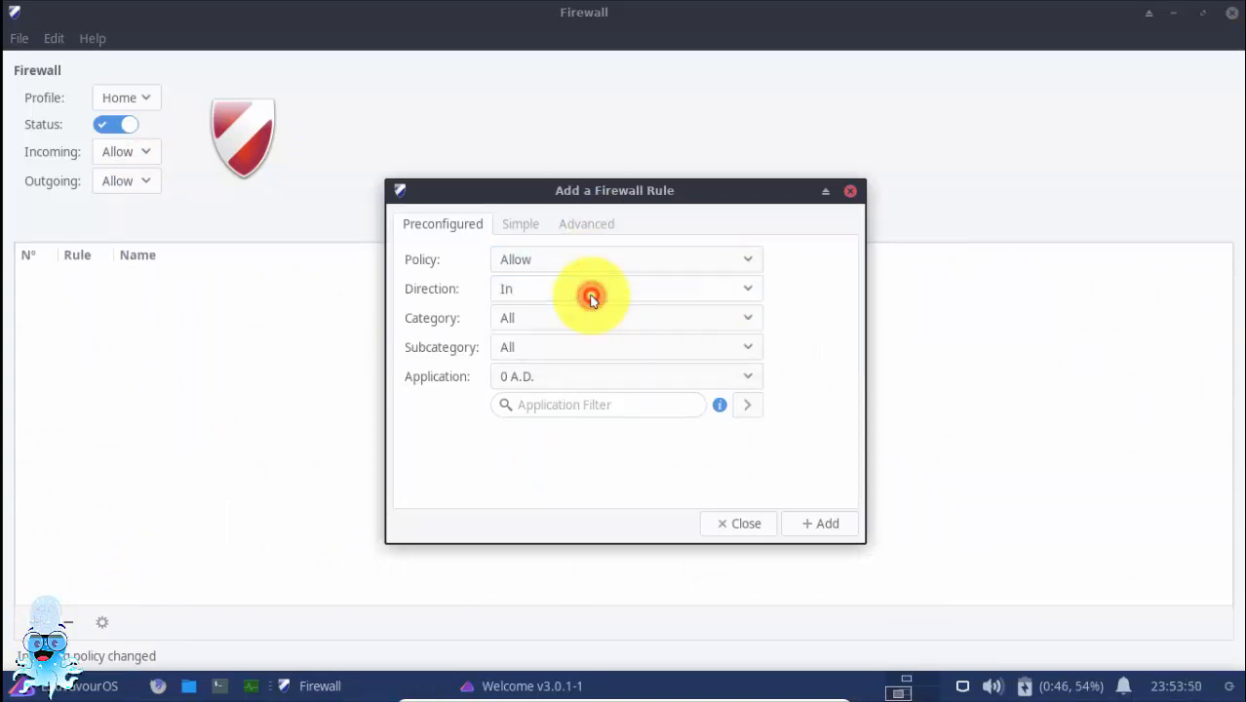
left_click(583, 381)
left_click(581, 379)
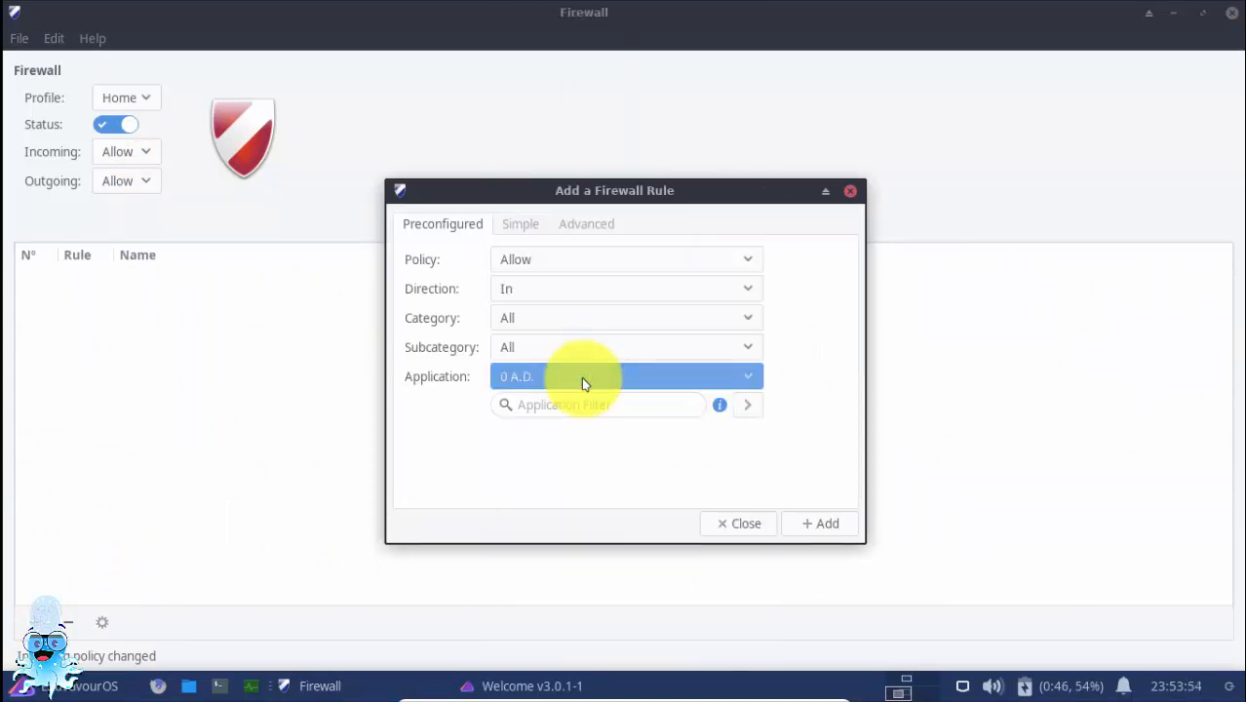
key("Escape")
Start a preconfigured firewall rule and choose Armored Fist 3 as its application
left_click(39, 618)
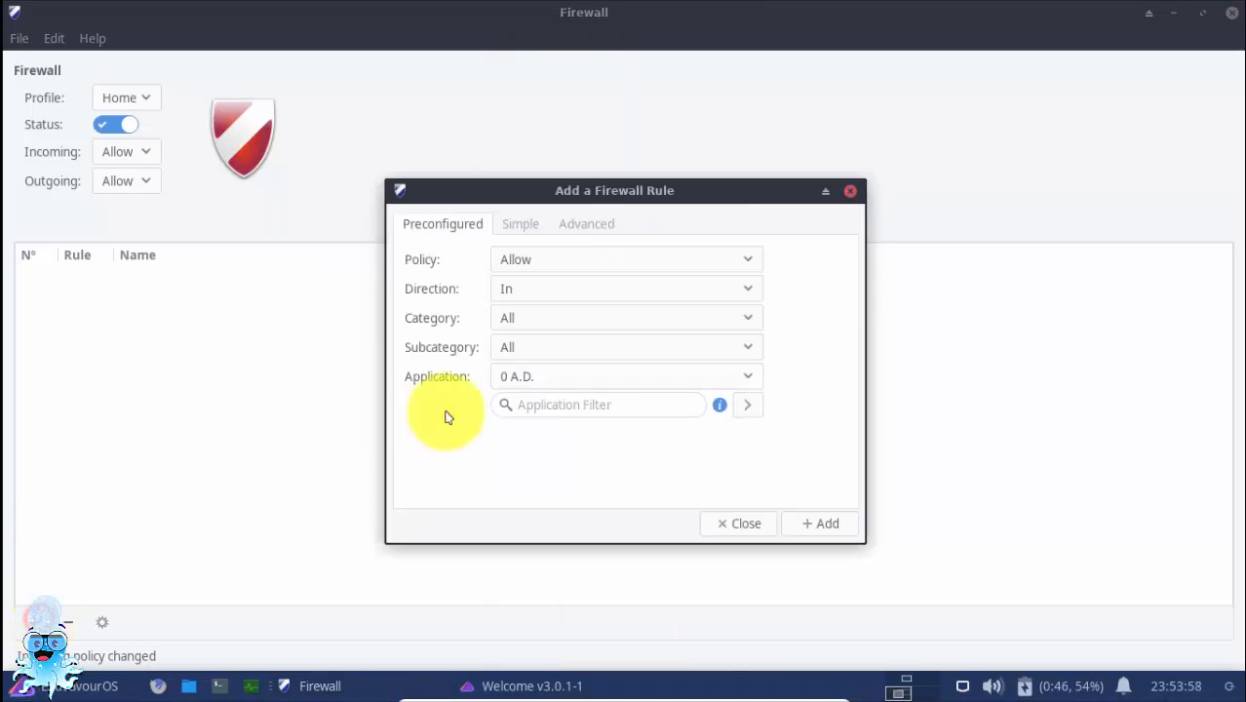
left_click(528, 380)
scroll(551, 521, "down", 3)
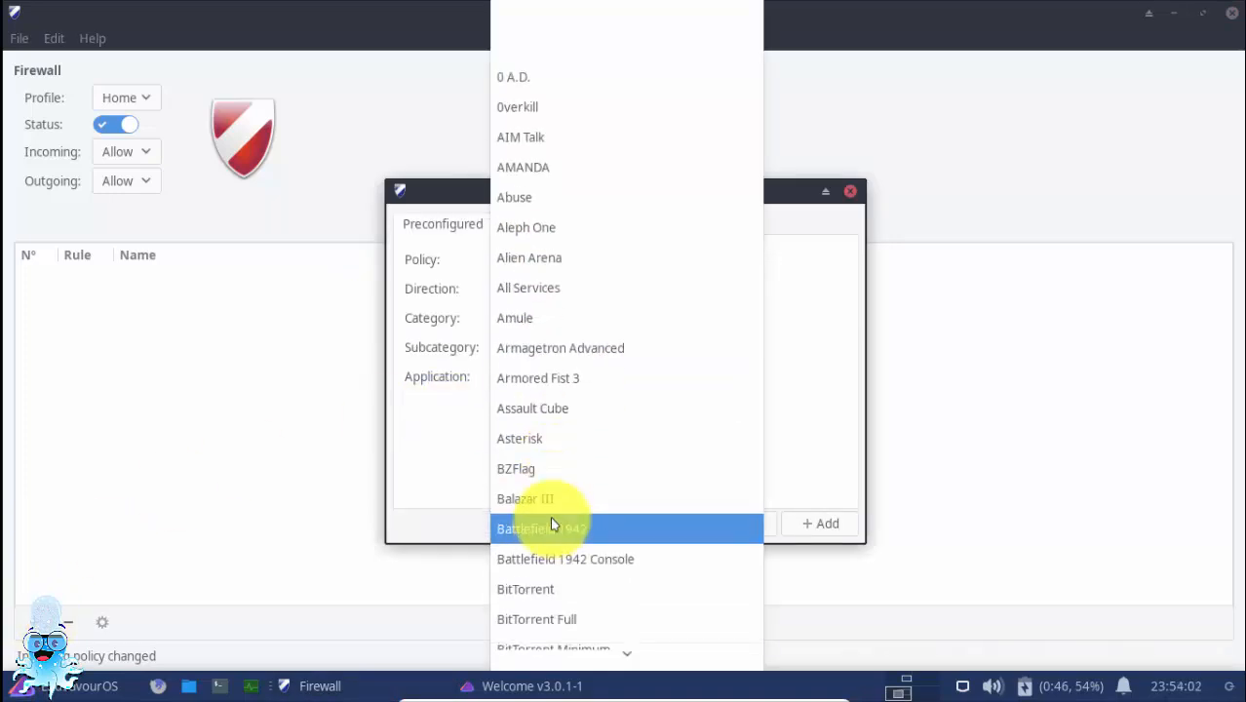
left_click(605, 386)
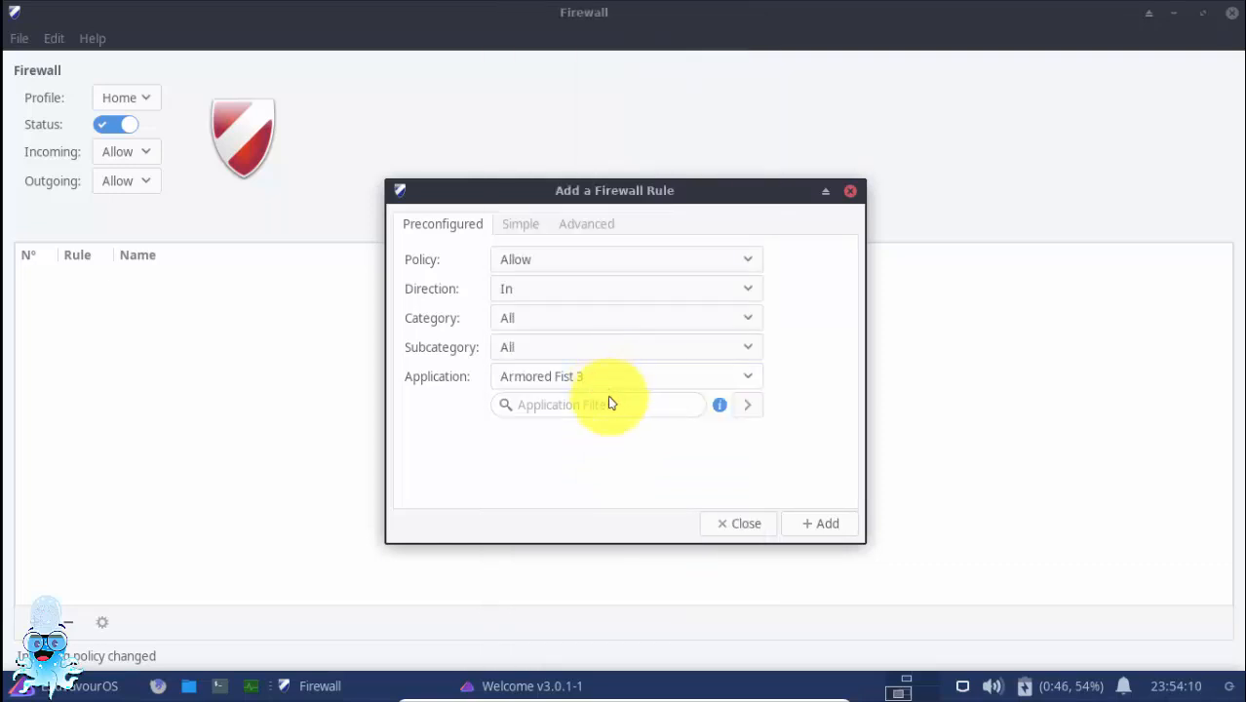
Compare the Preconfigured, Simple and Advanced forms for adding a firewall rule
left_click(515, 229)
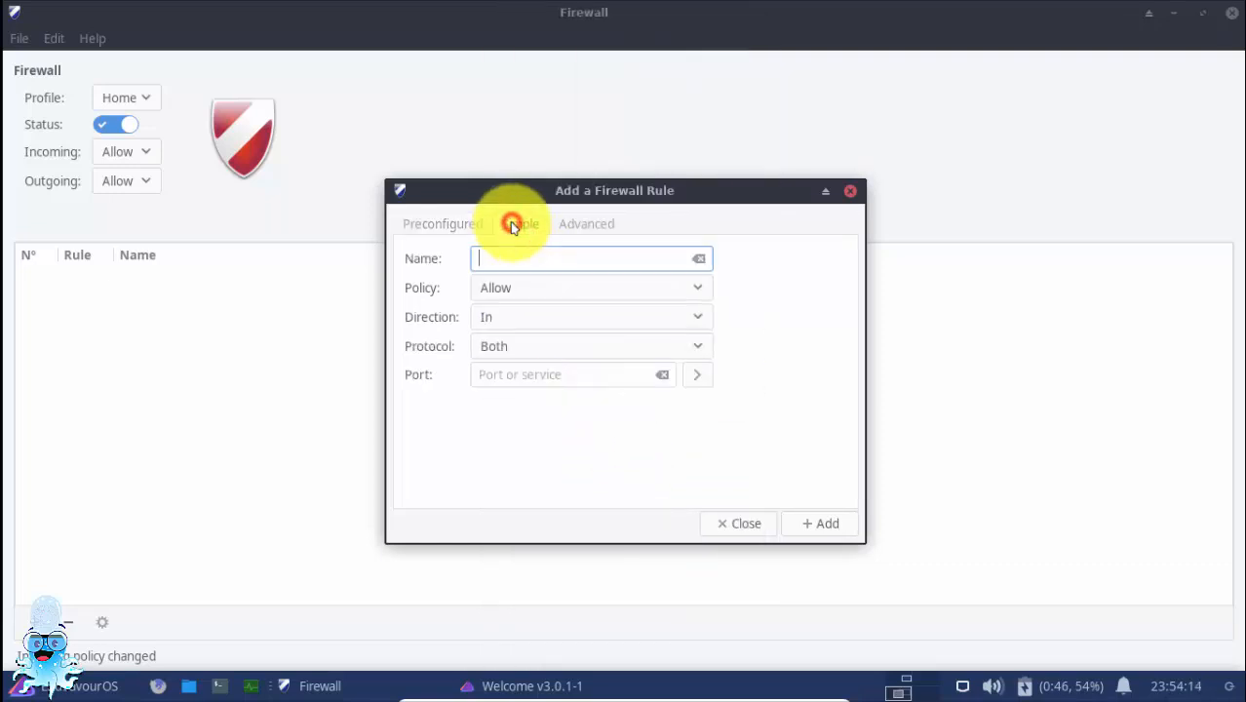
left_click(573, 229)
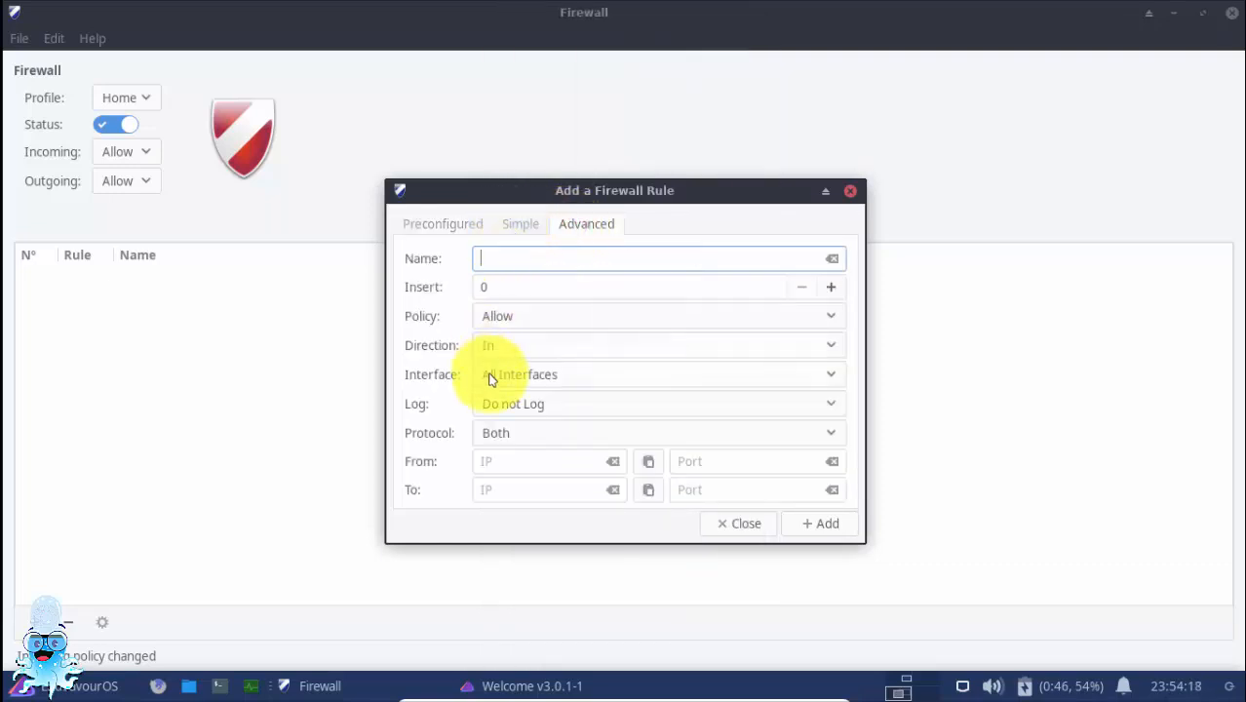
left_click(450, 224)
left_click(525, 226)
left_click(580, 224)
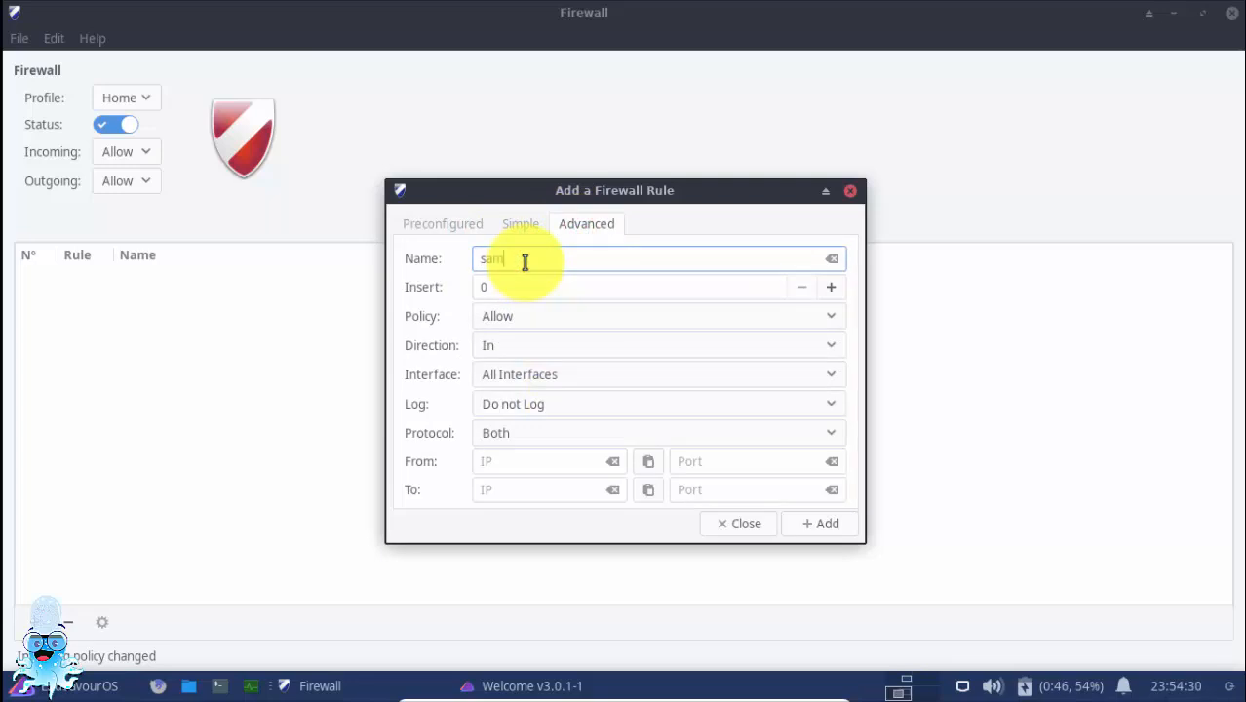
Name the advanced firewall rule "sample", with the Allow policy and the In direction
type("ple")
key("Tab")
left_click(558, 314)
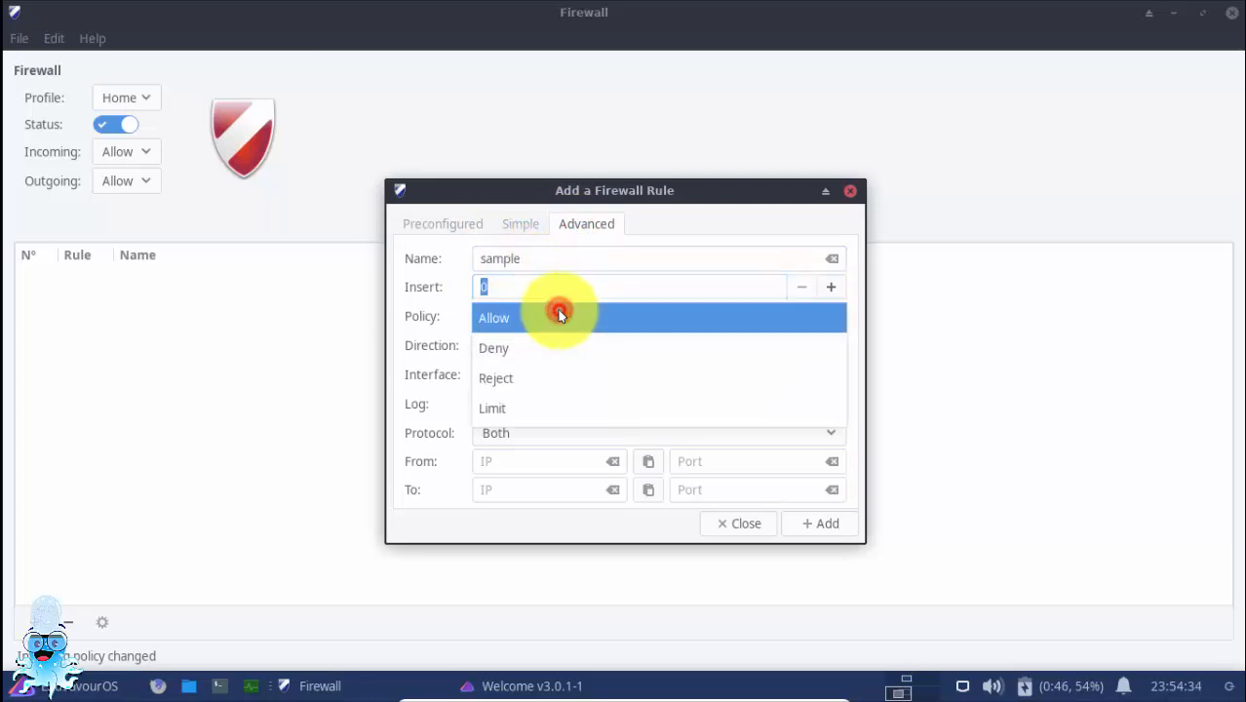
left_click(559, 317)
left_click(537, 346)
left_click(537, 347)
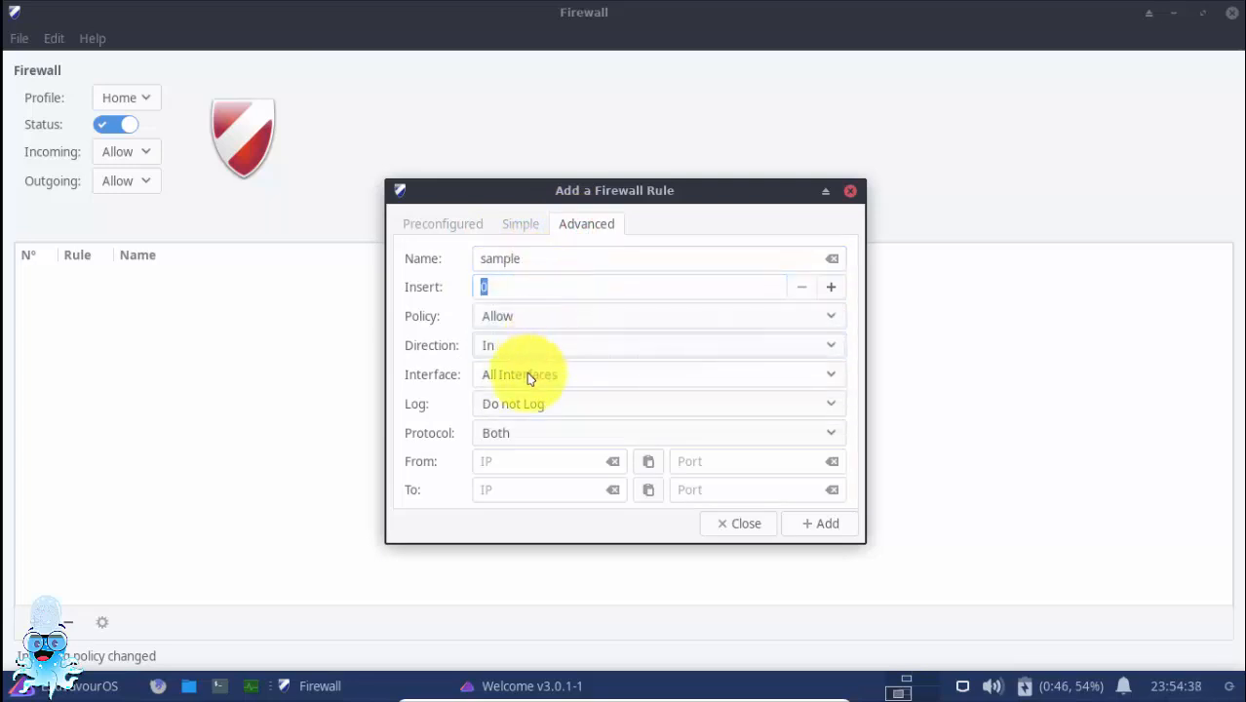
Set the sample rule's interface to enp0s3, logging to Log All, and protocol to Both
left_click(528, 376)
left_click(518, 405)
left_click(562, 404)
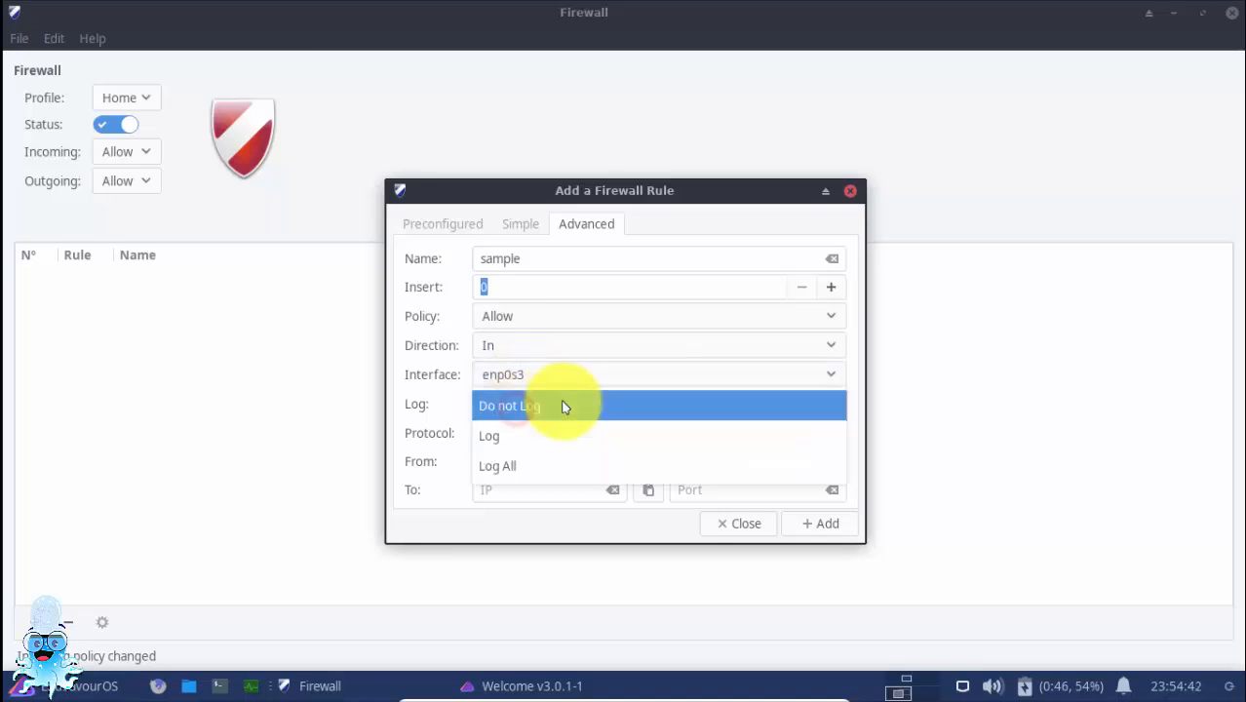
left_click(497, 466)
left_click(558, 434)
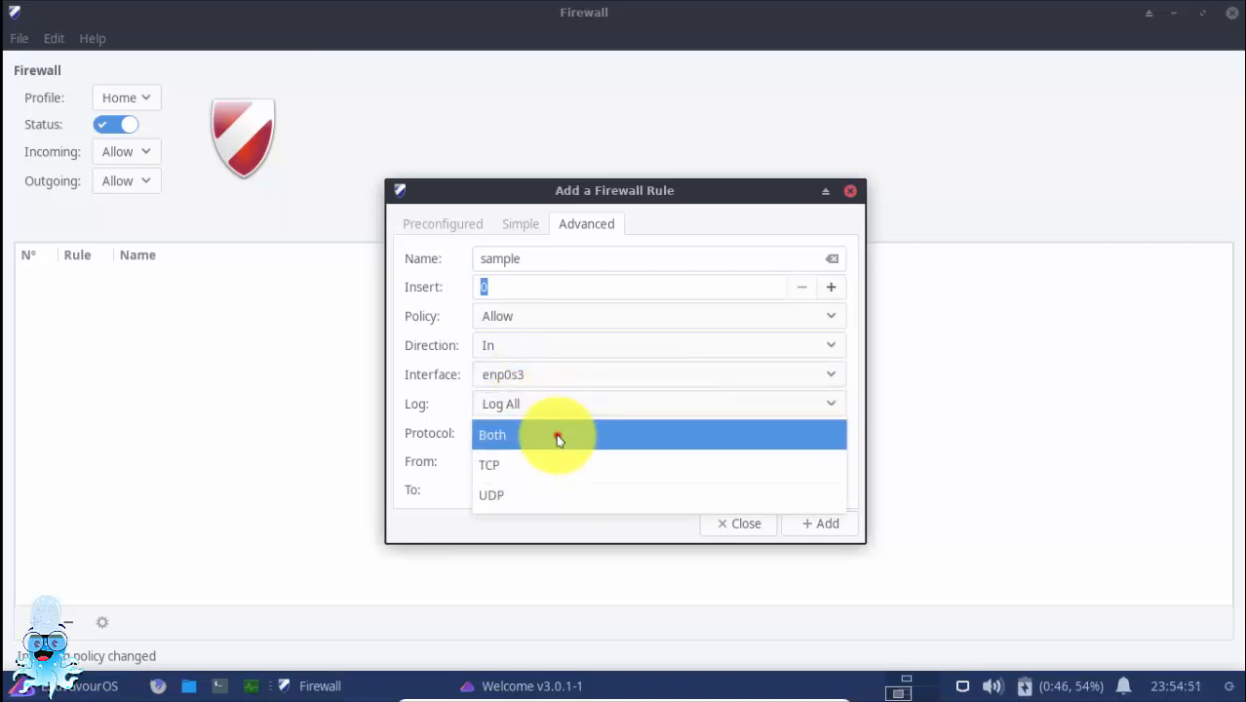
left_click(555, 435)
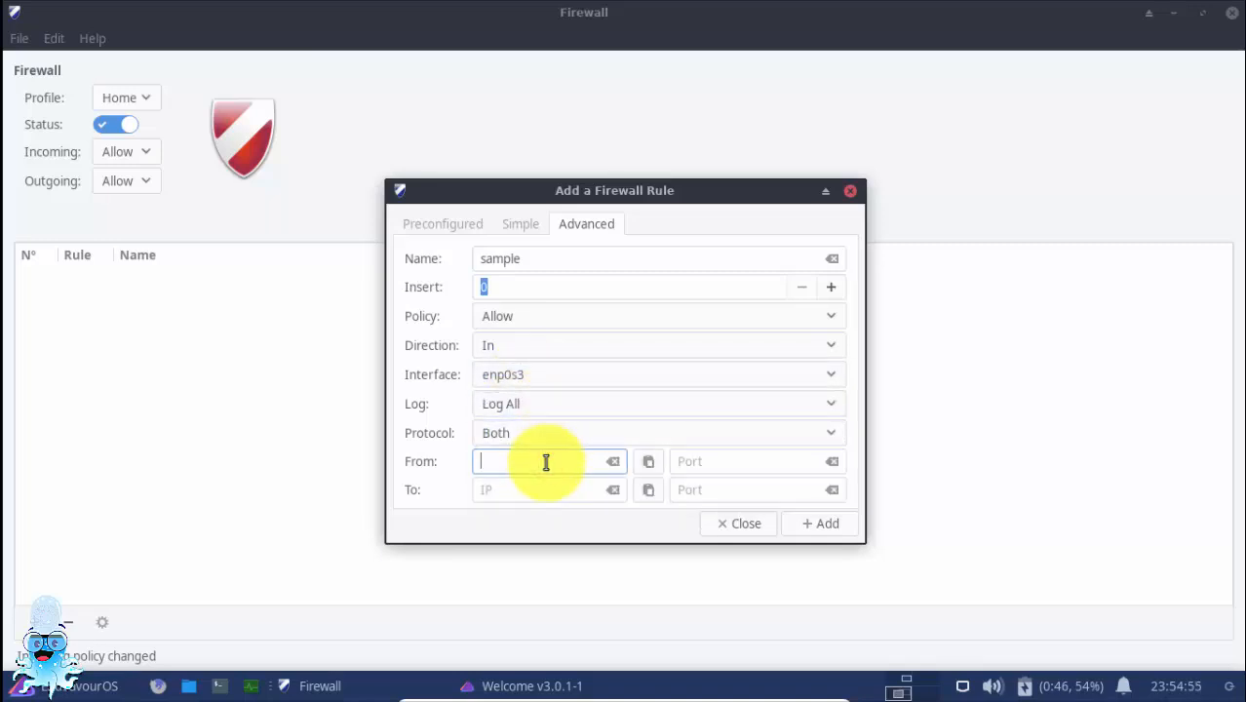
Discard the sample rule without adding it, and close the Firewall and Welcome windows
left_click(731, 524)
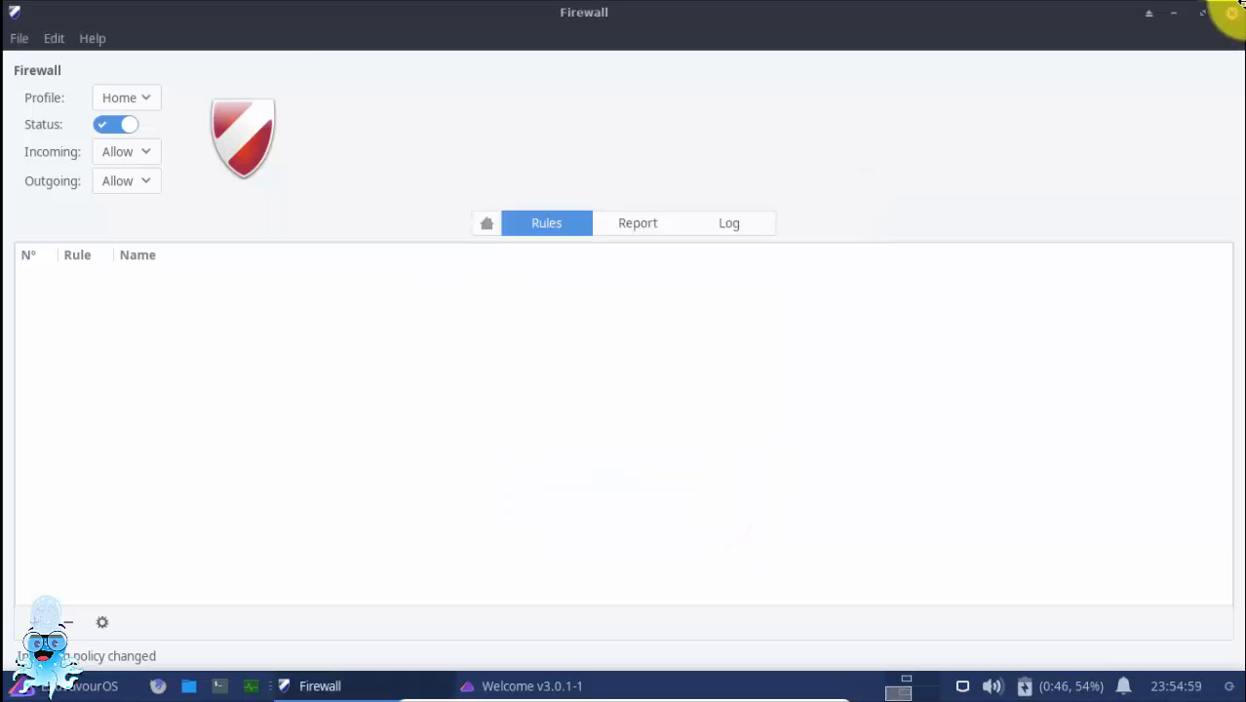
left_click(1234, 12)
left_click(1187, 153)
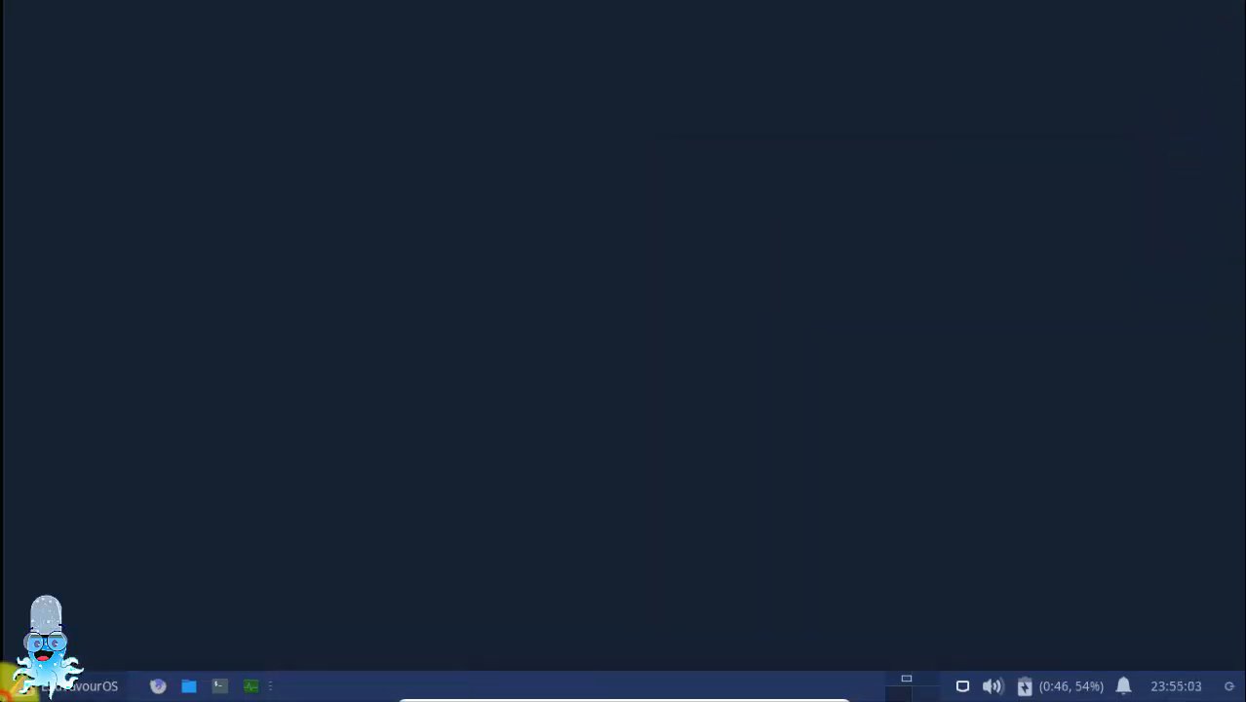
Open the session's log-out dialog with its restart and shutdown choices
left_click(12, 688)
left_click(156, 657)
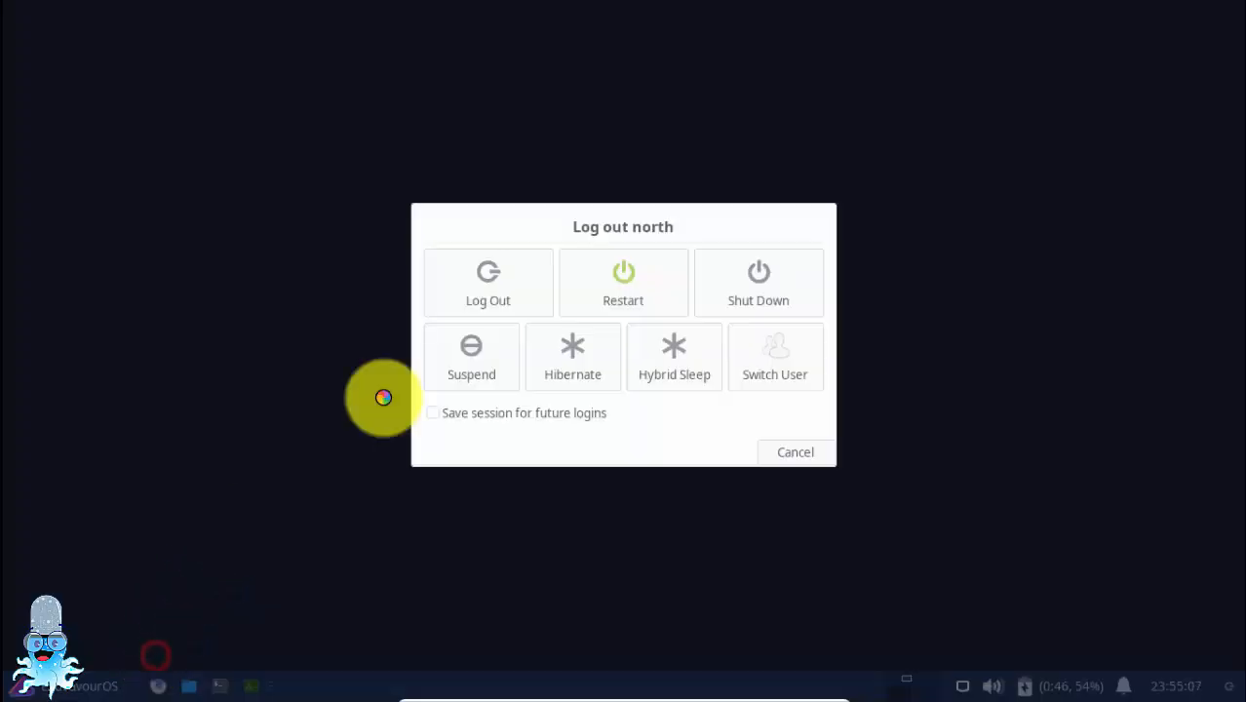